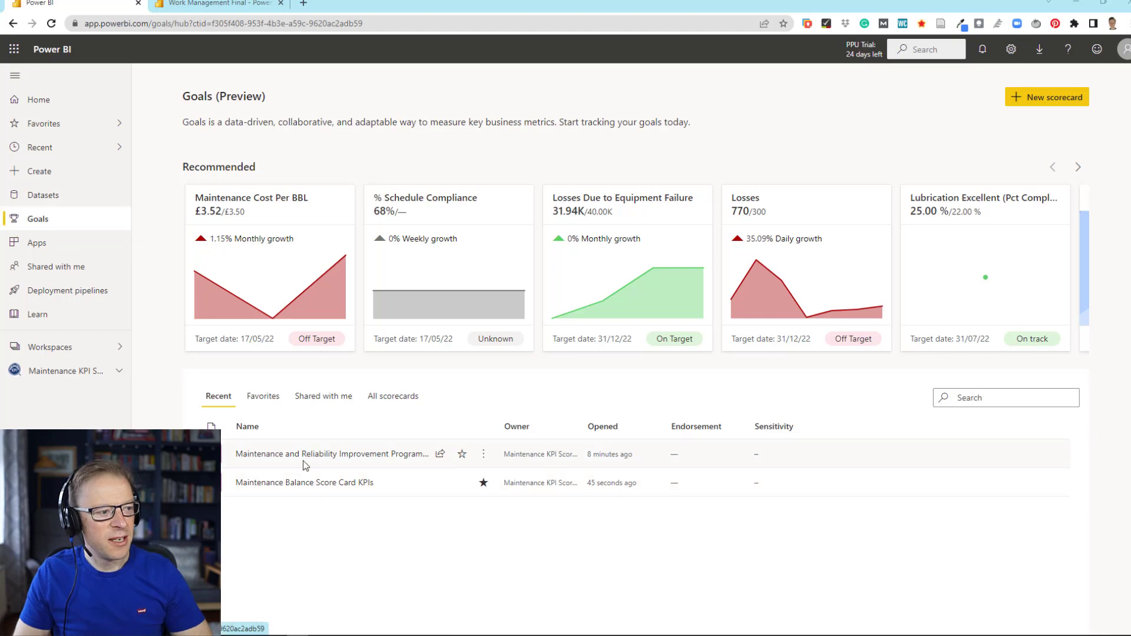
Examine the goals in the Maintenance Balance Score Card KPIs scorecard, and return to the Goals hub
left_click(309, 482)
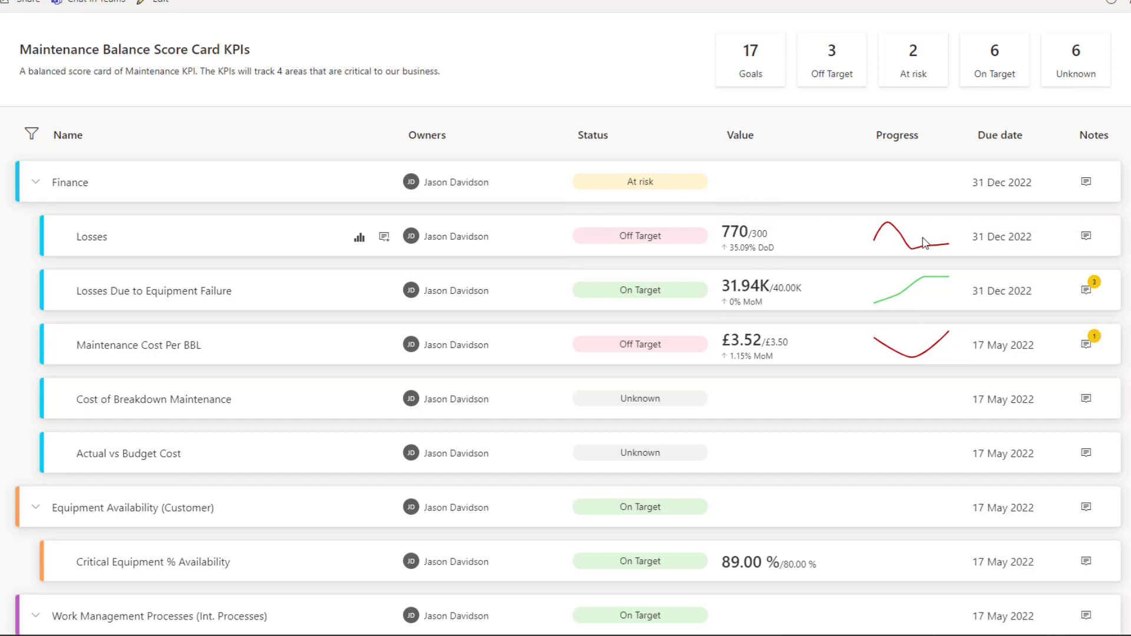
mouse_move(922, 242)
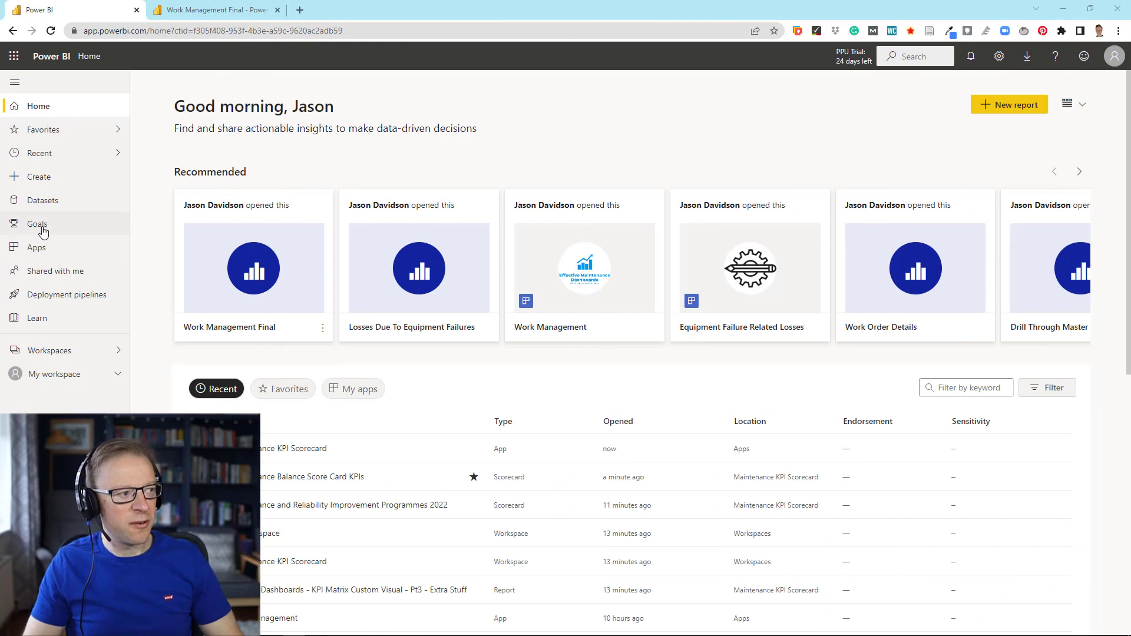
left_click(39, 225)
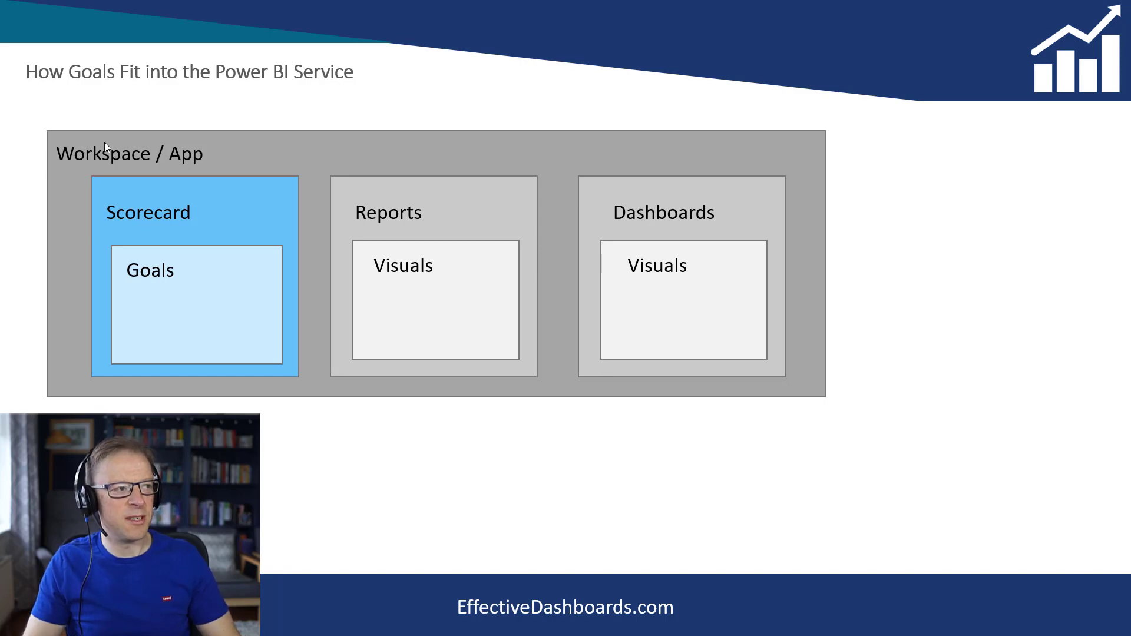
key("alt+Tab")
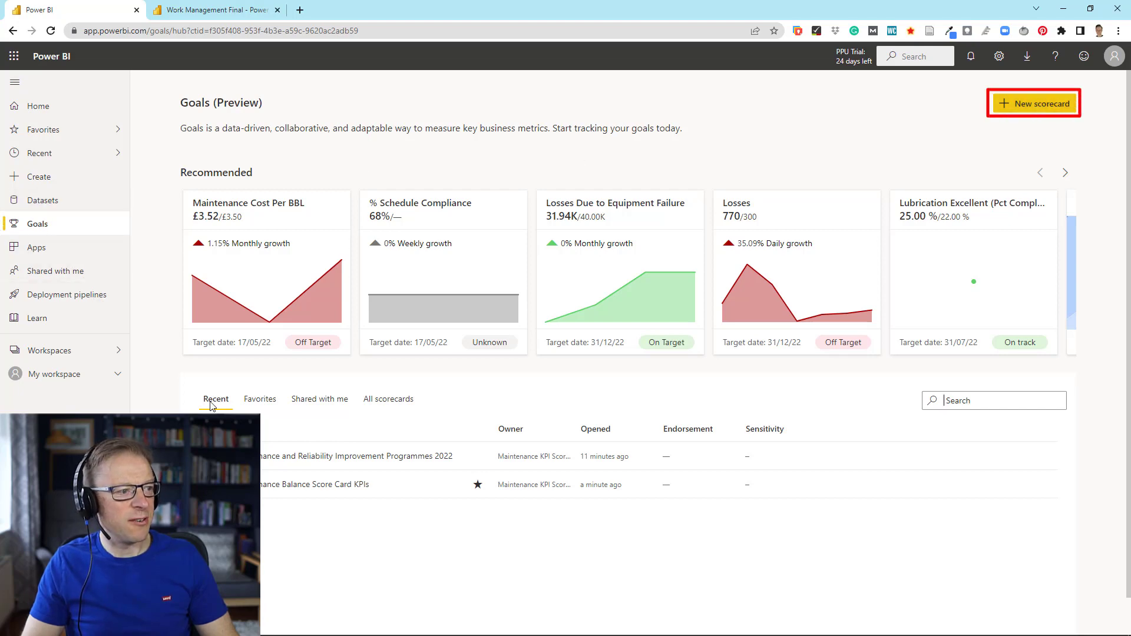
Open the Maintenance KPI Scorecard app and examine the metrics and trends in its Balanced Score Card report
left_click(36, 247)
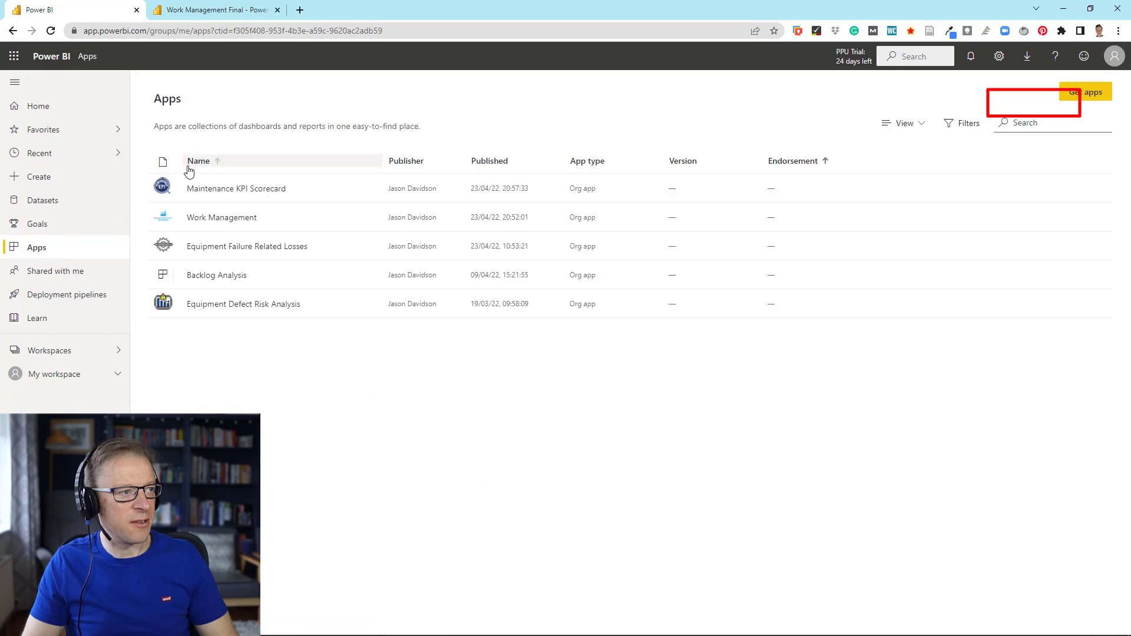
left_click(214, 188)
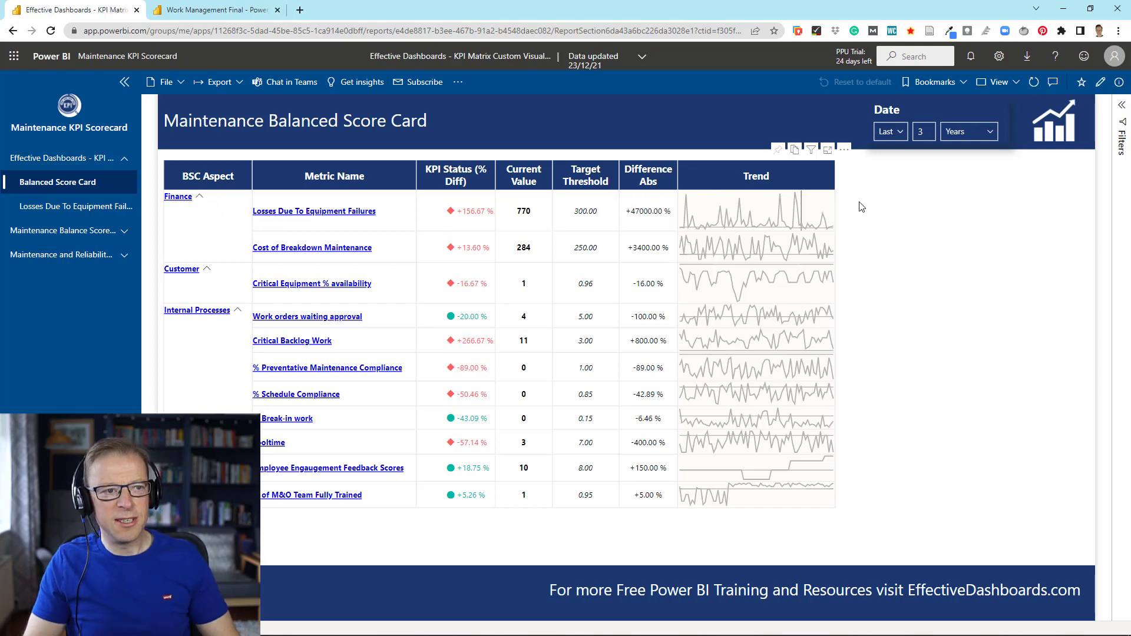
mouse_move(776, 400)
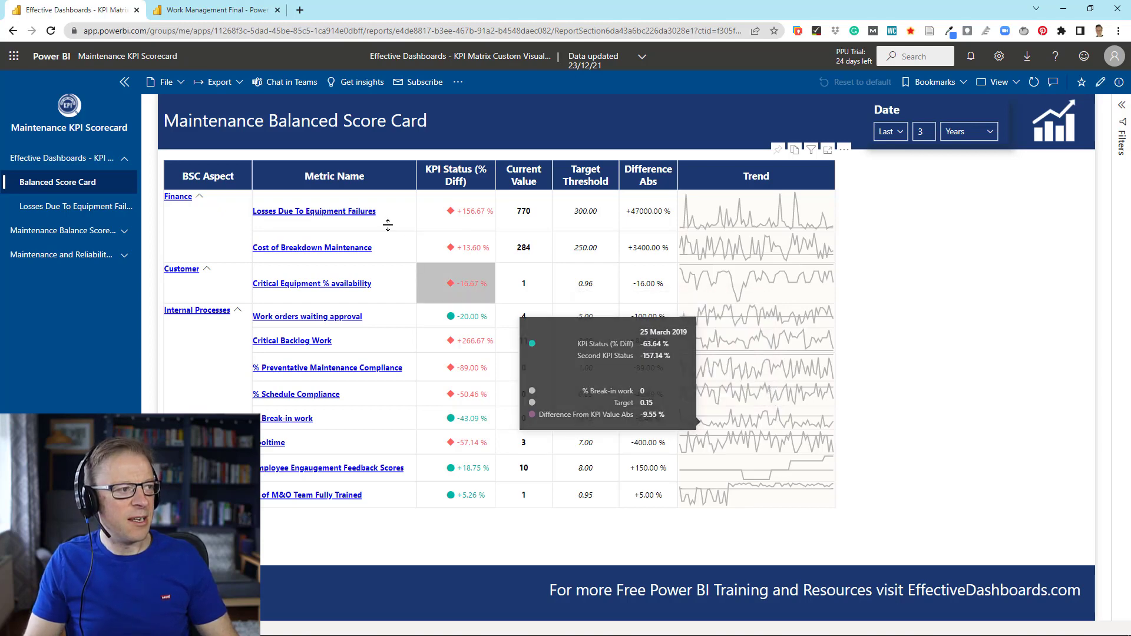
Open the app's Maintenance Balance Score Card KPIs scorecard and collapse the Finance, Equipment Availability (Customer) and Work Management Processes goals
left_click(106, 233)
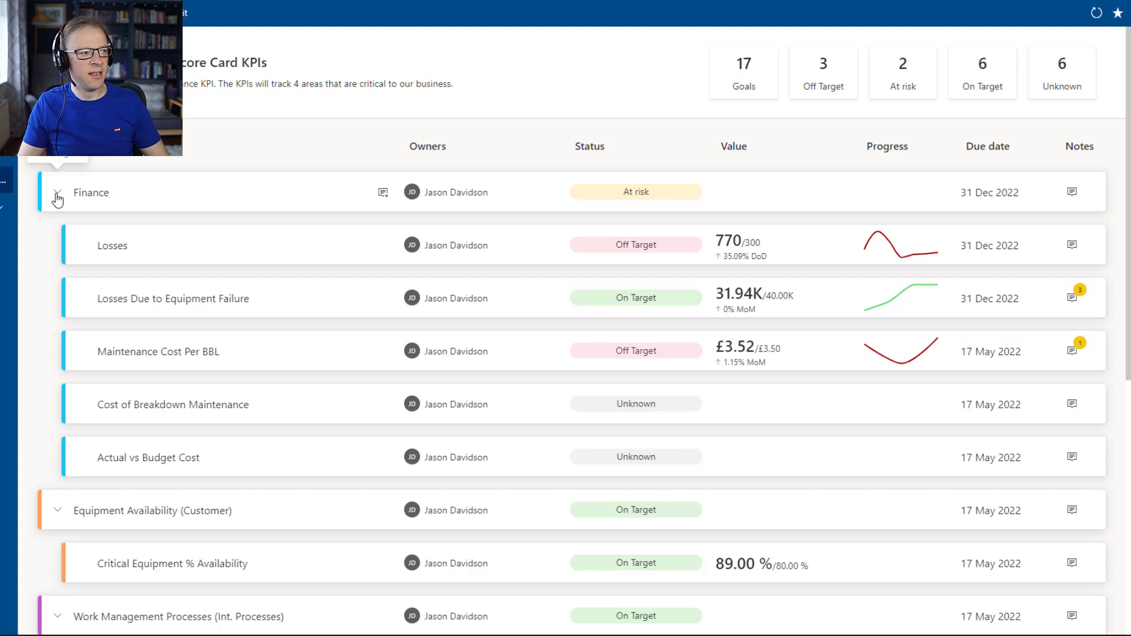
left_click(57, 195)
left_click(57, 247)
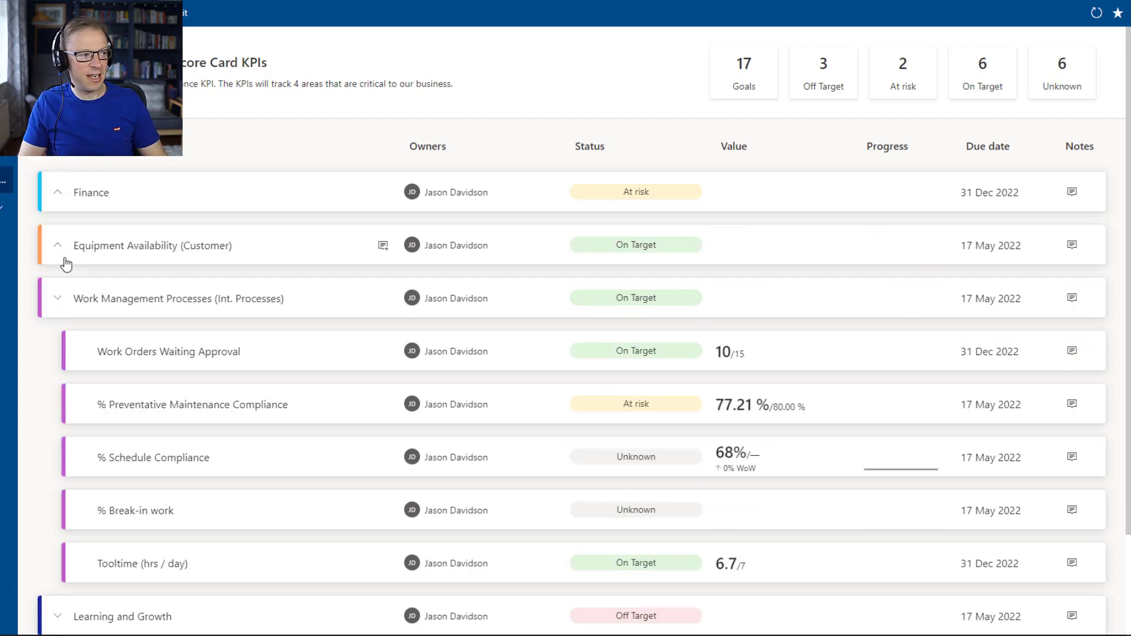
left_click(57, 299)
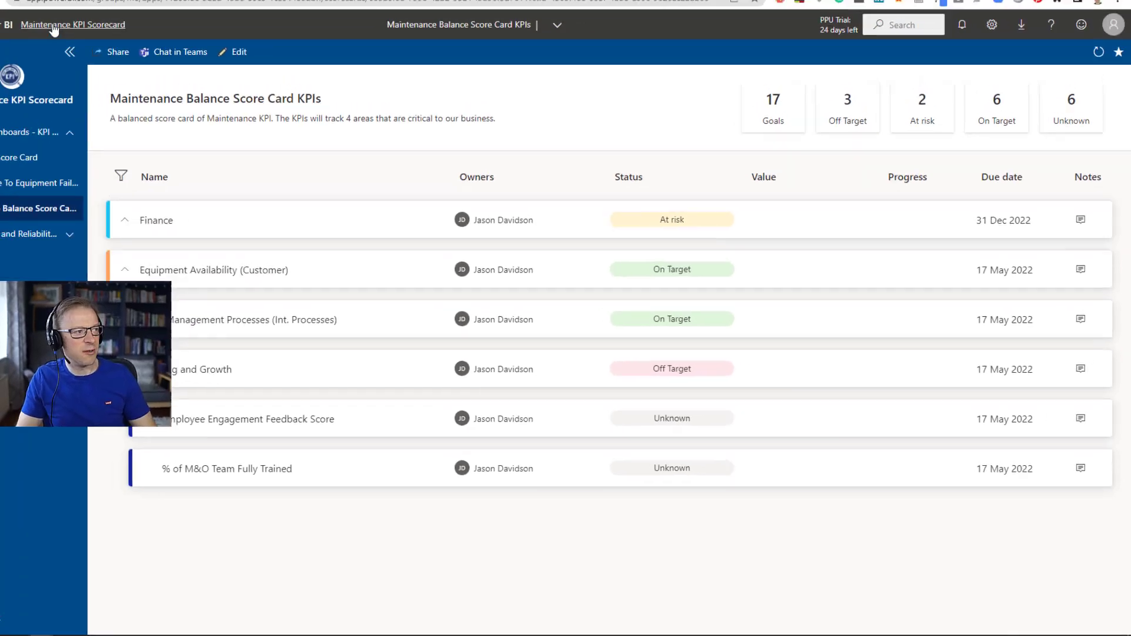
Leave the Maintenance KPI Scorecard app and go back to the Goals hub
left_click(52, 25)
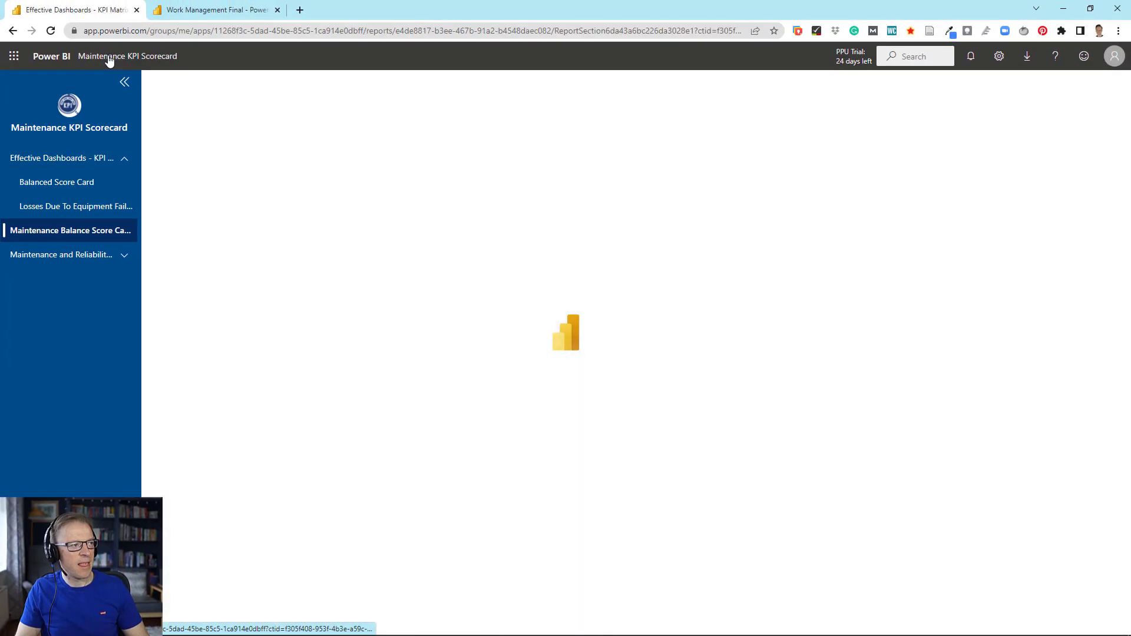
left_click(52, 57)
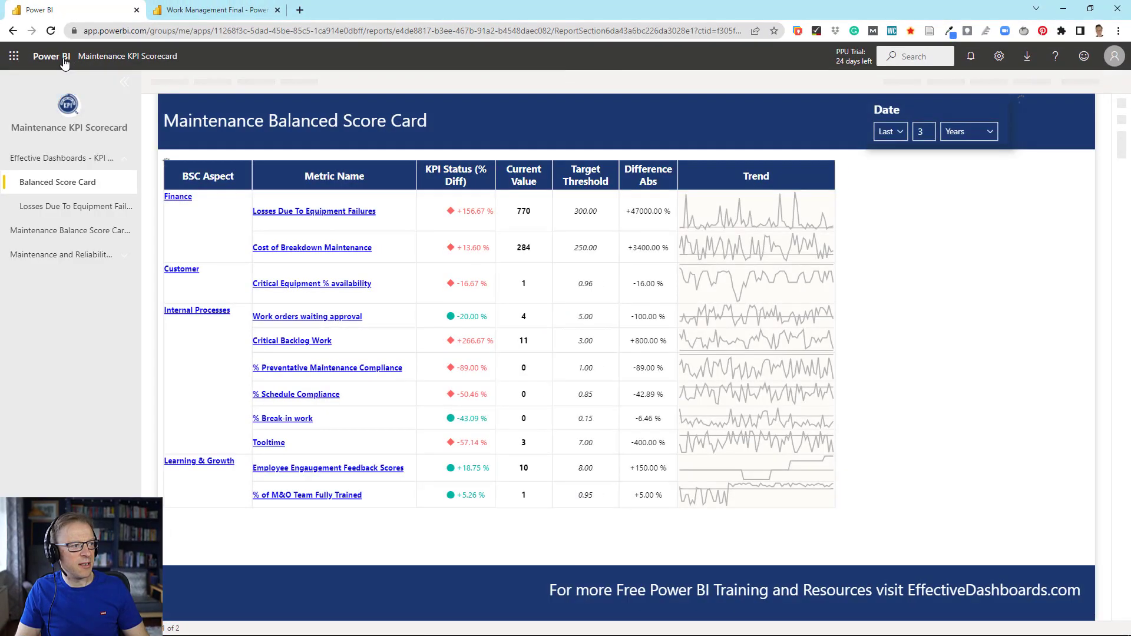
left_click(59, 229)
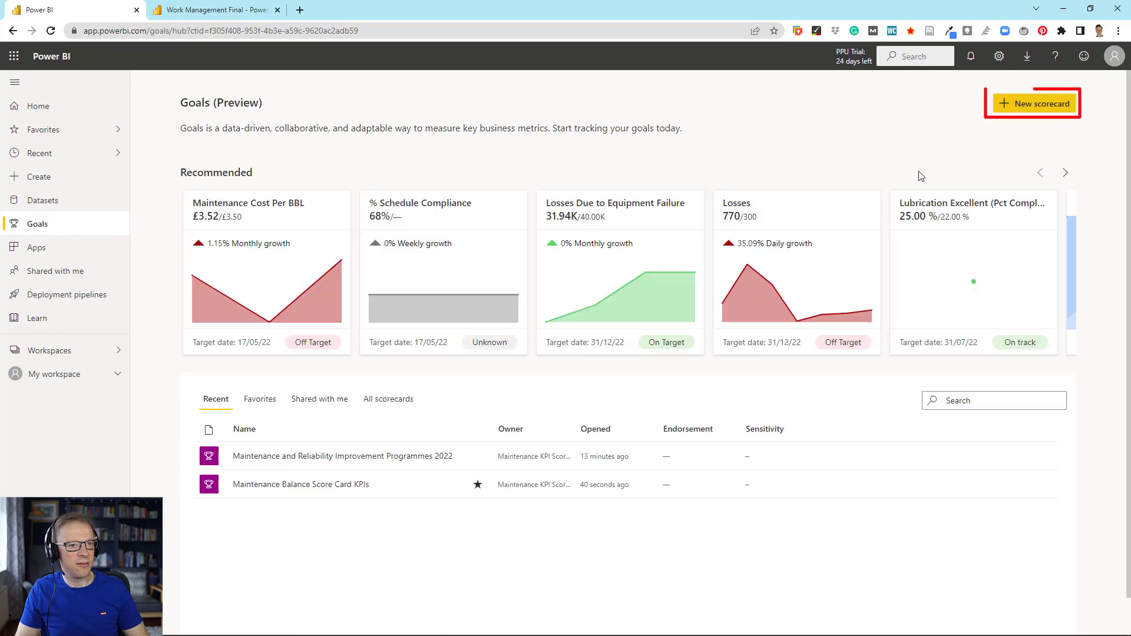
Start a scorecard named Maintenance Balanced Scorecard KPI Tracker, described as "Tracks the maintenance KPIs that contribute to the 4 key aspect of organisational performance"
left_click(1035, 112)
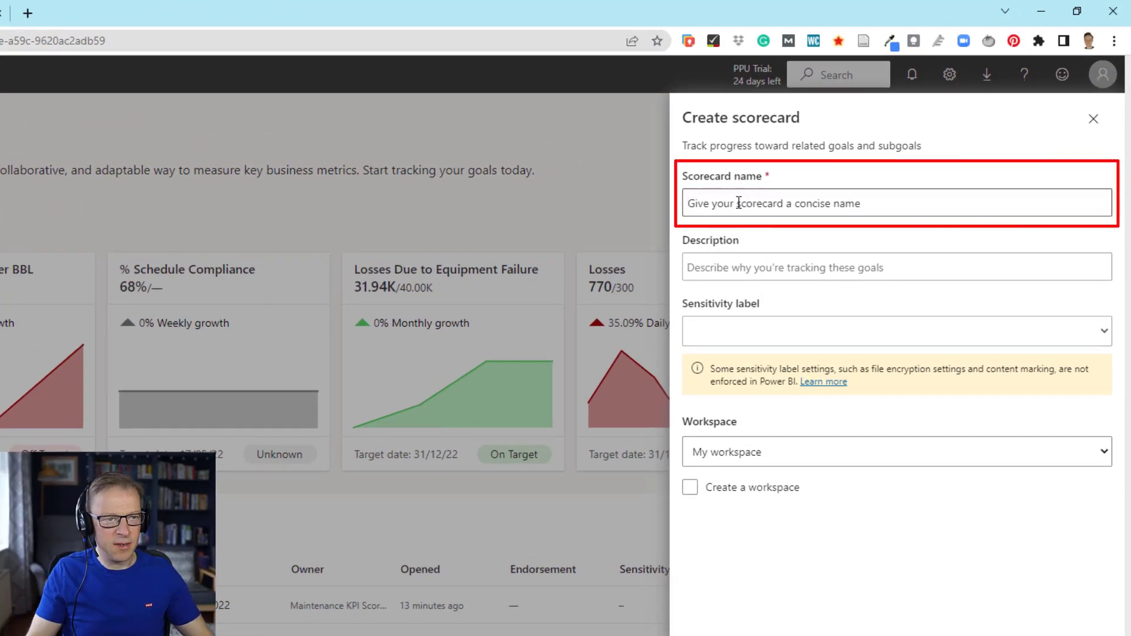
left_click(739, 203)
type("Maintenance Balanced Scorecard KPI Tracker")
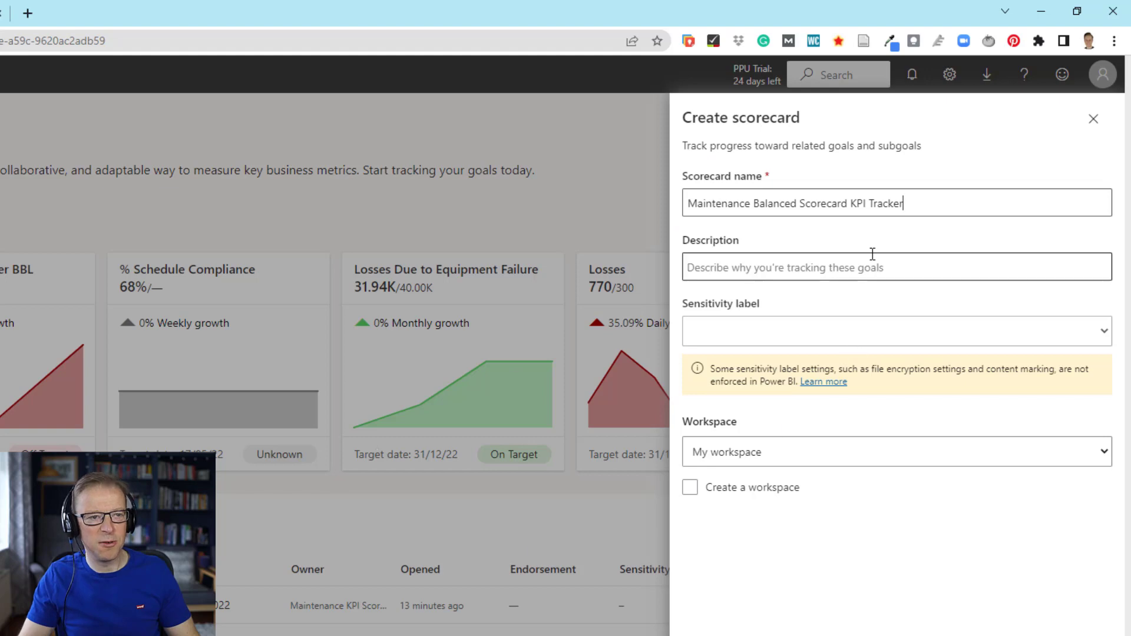
left_click(727, 268)
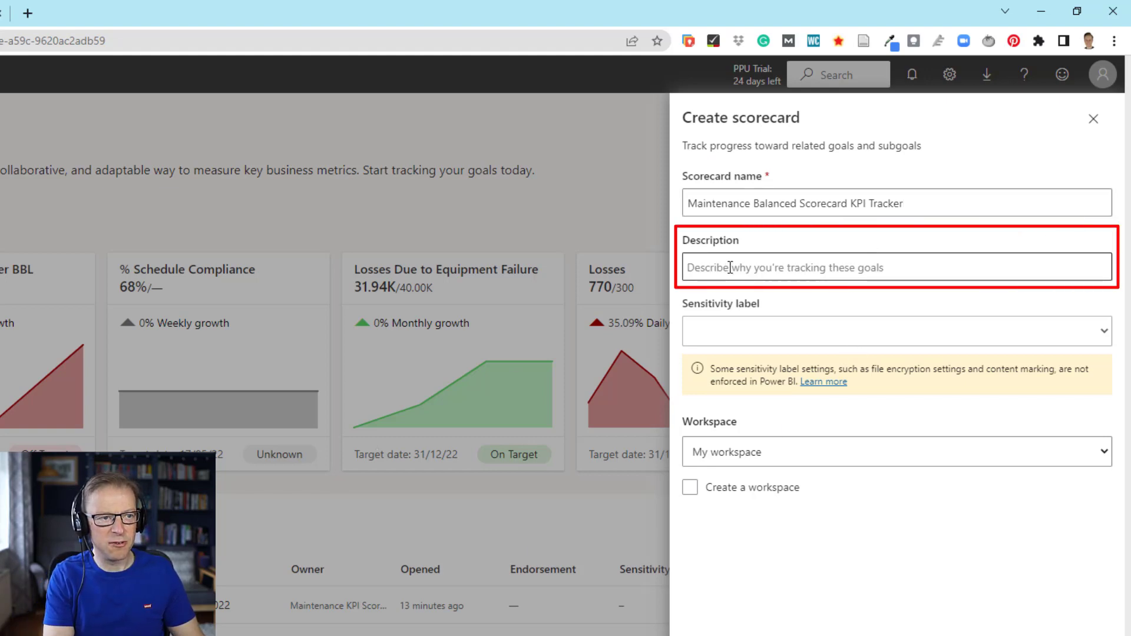
key("ctrl+v")
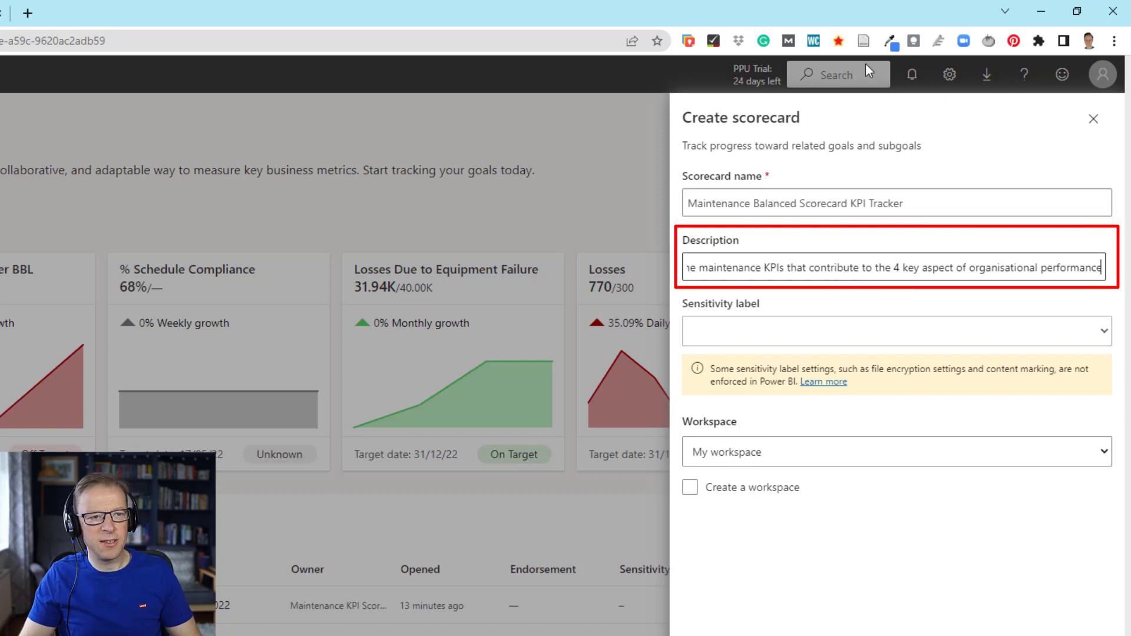
left_click(818, 298)
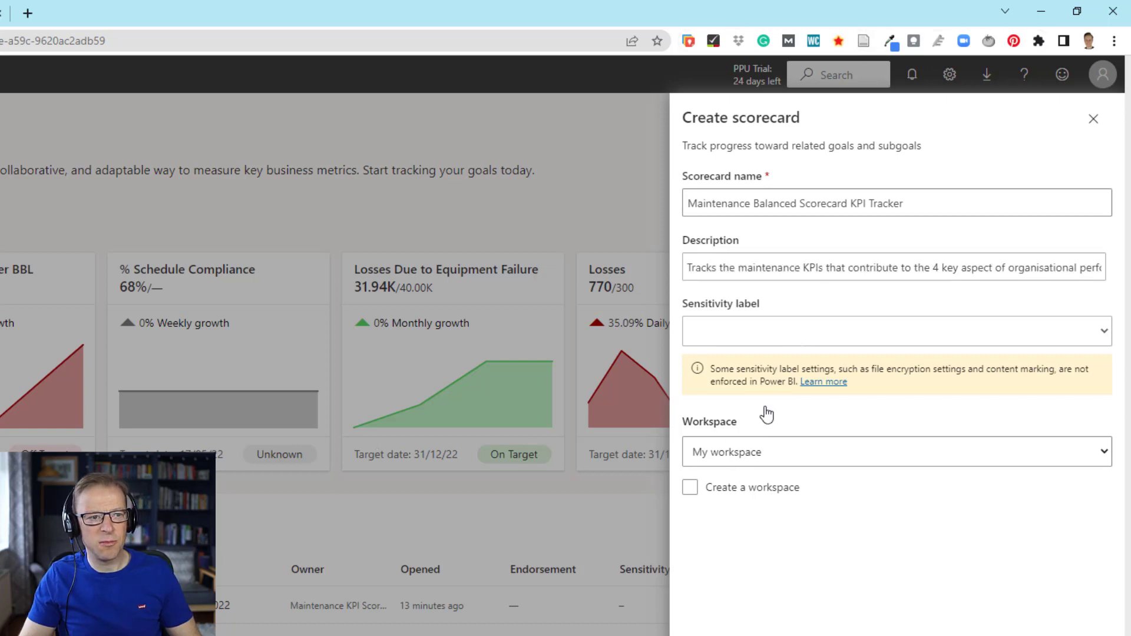
Assign the new scorecard to the Maintenance KPI Scorecard workspace and create it
left_click(719, 452)
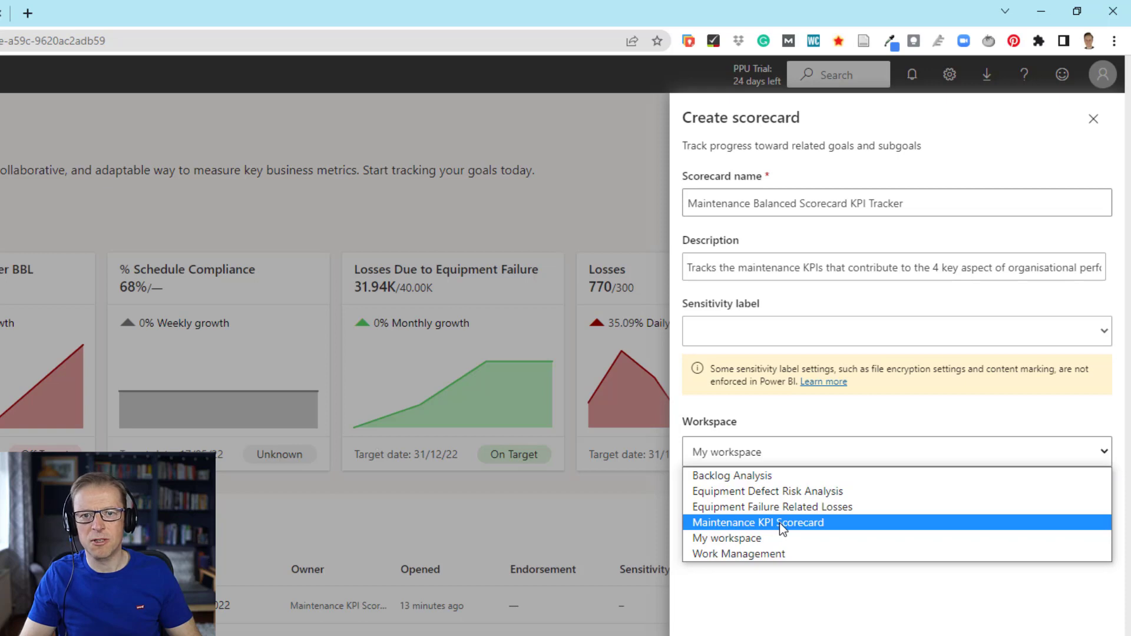
left_click(772, 570)
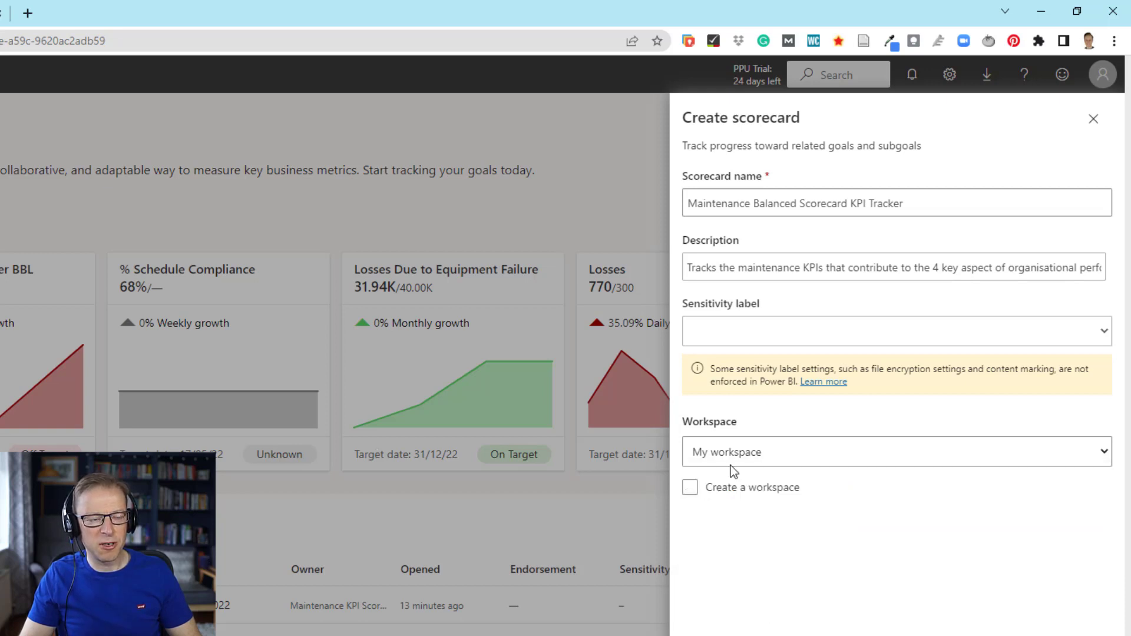
left_click(766, 458)
left_click(769, 523)
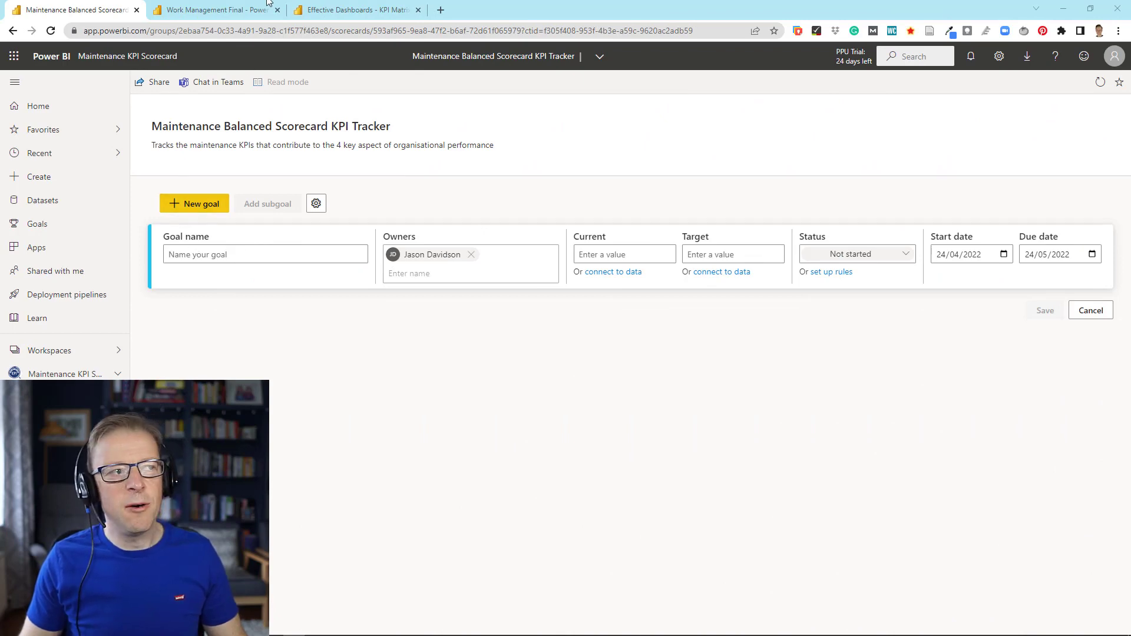
Name the first goal Finance, consulting the aspects and metrics in the Maintenance Balanced Score Card report
left_click(347, 9)
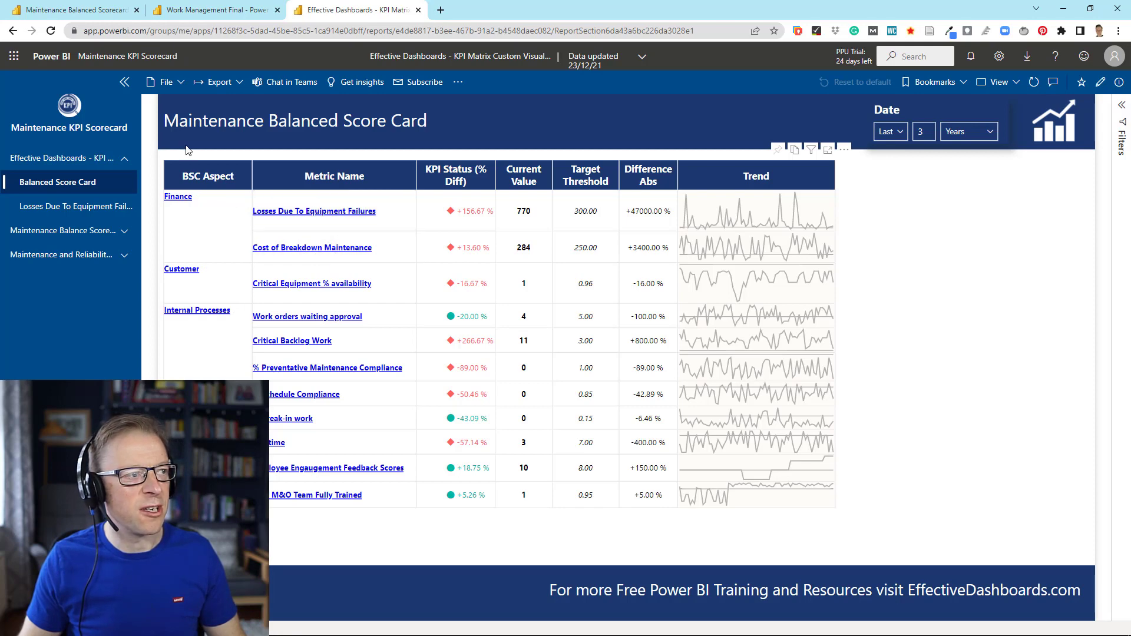
left_click(99, 15)
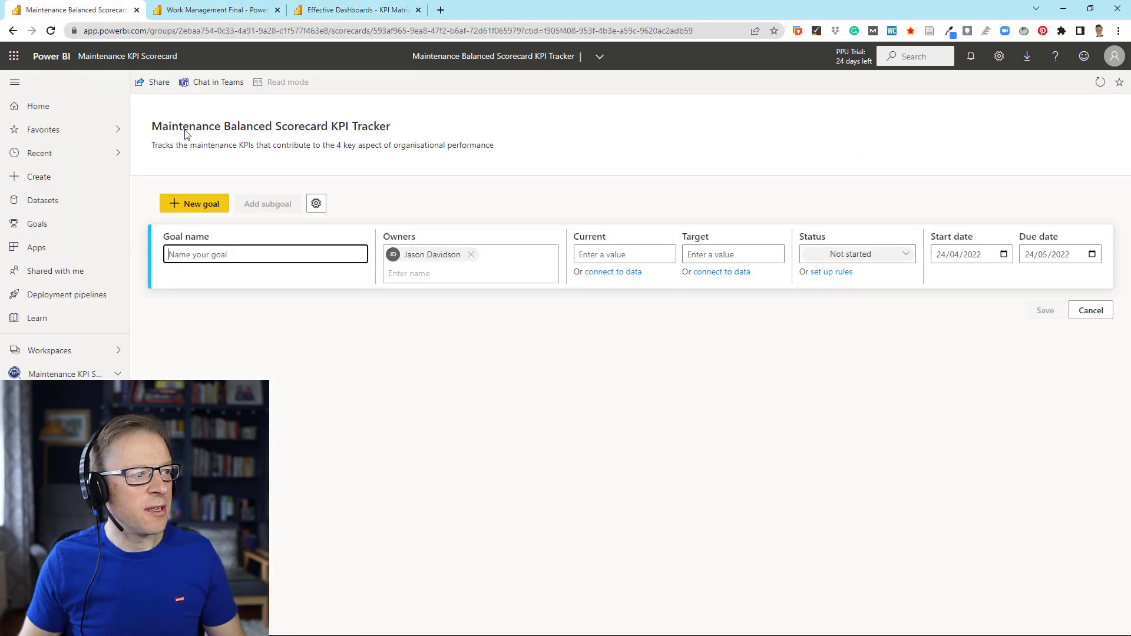
type("Finance")
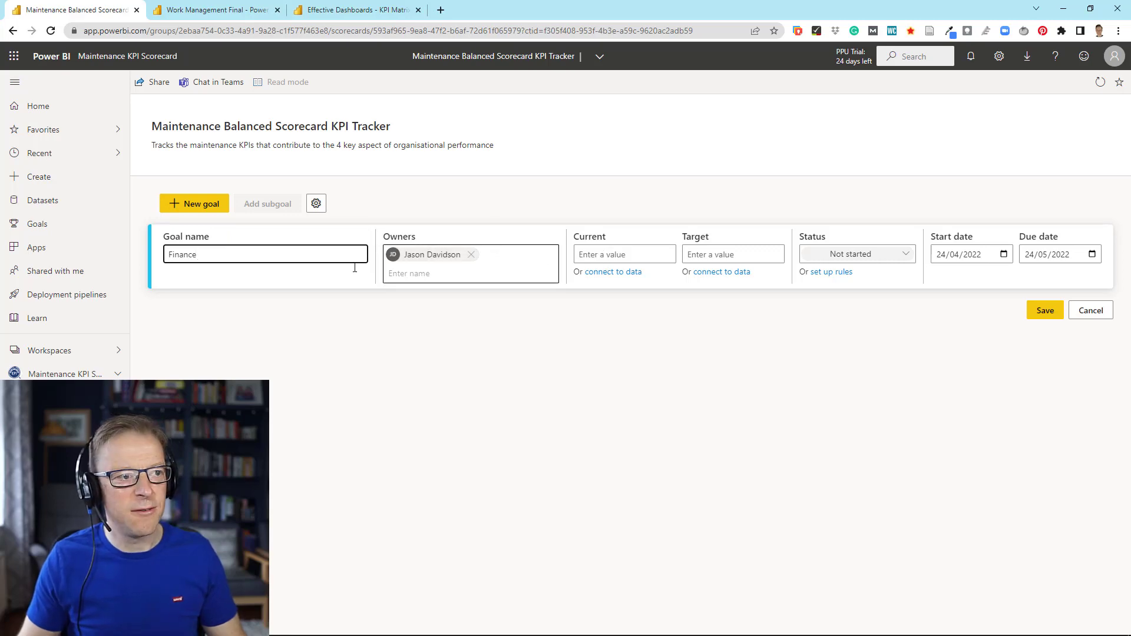
left_click(380, 10)
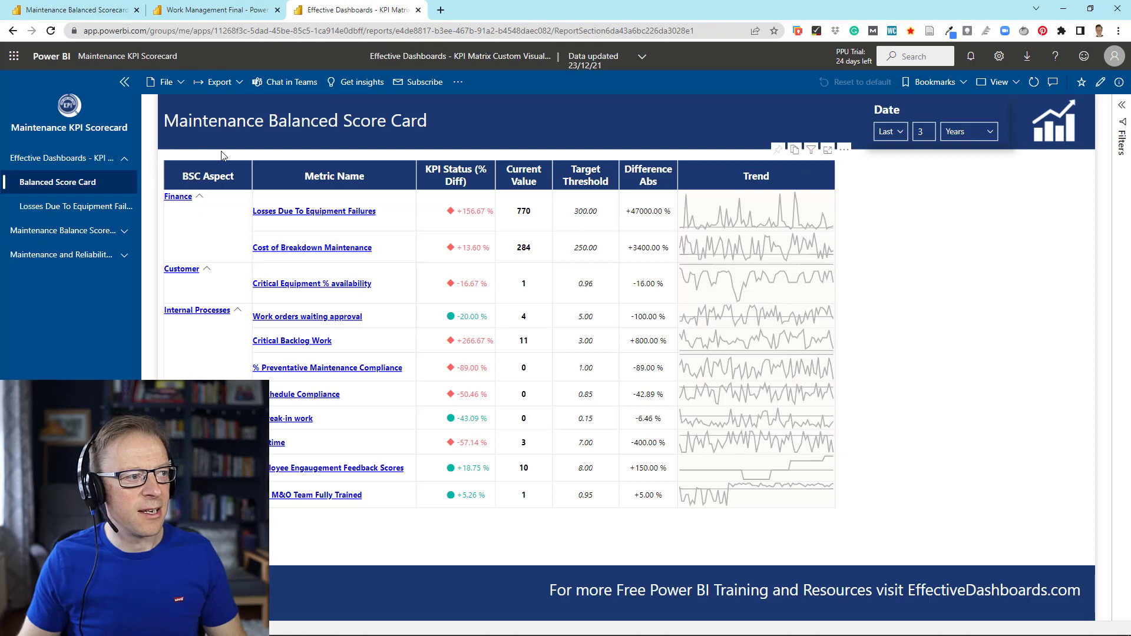
left_click(77, 10)
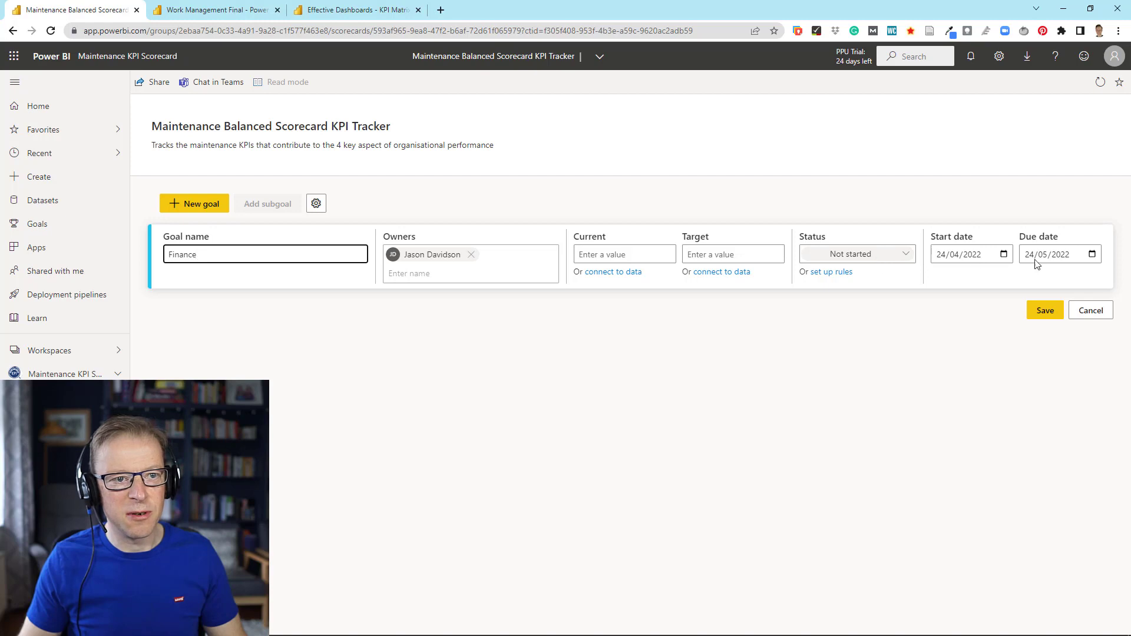
Set the Finance goal's due date to 31/12/2022 and save the goal
left_click(1100, 258)
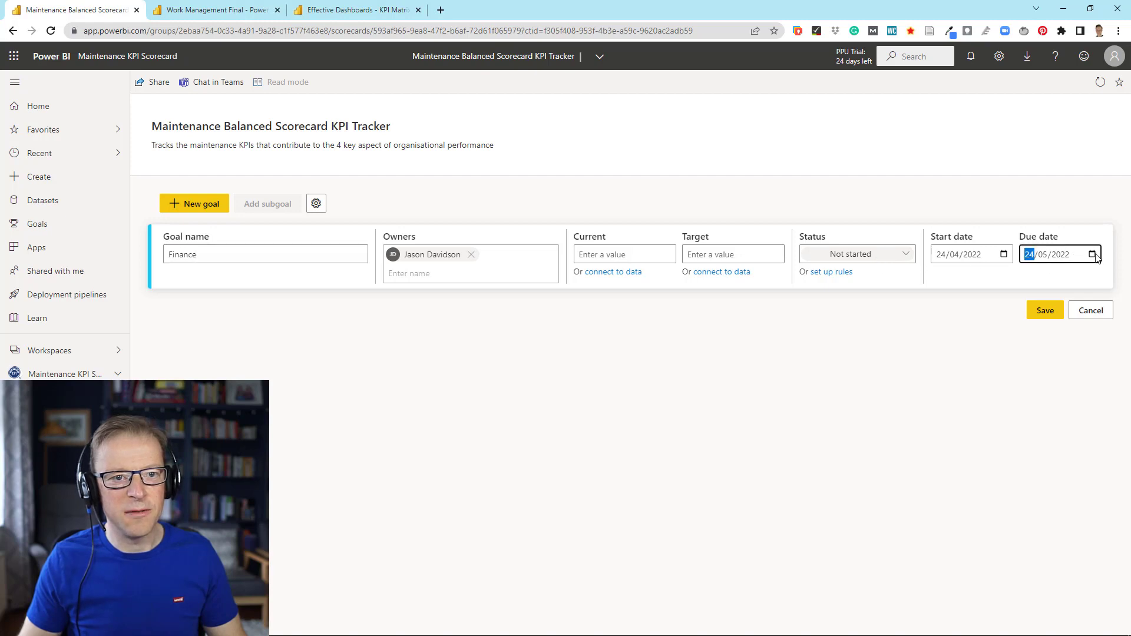
left_click(1093, 255)
left_click(1086, 278)
left_click(1070, 382)
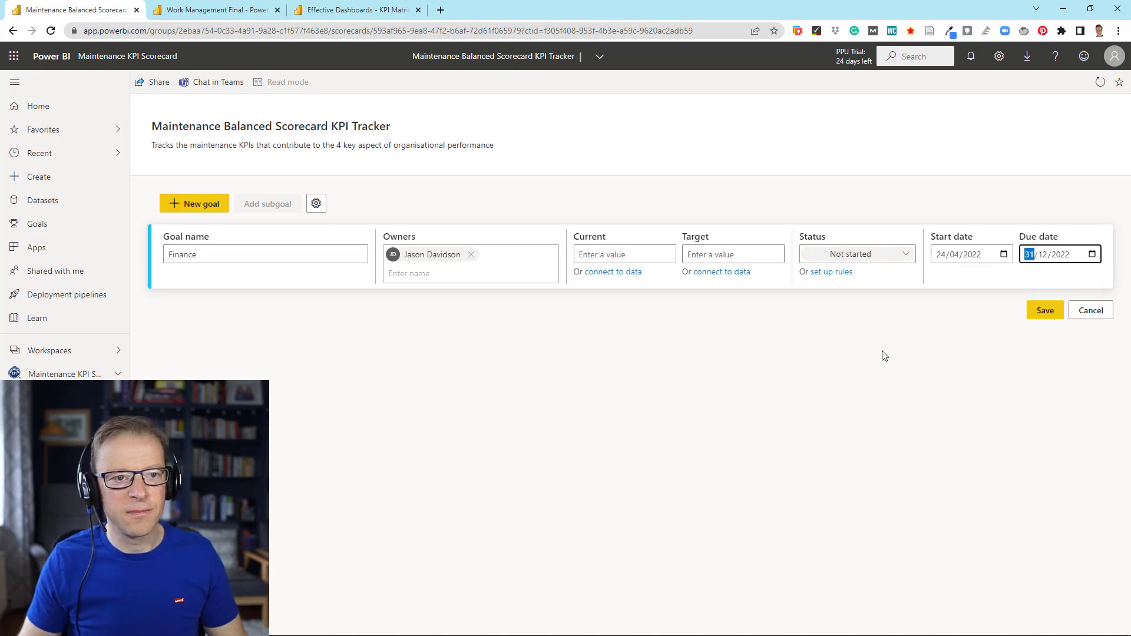
left_click(883, 352)
left_click(1045, 312)
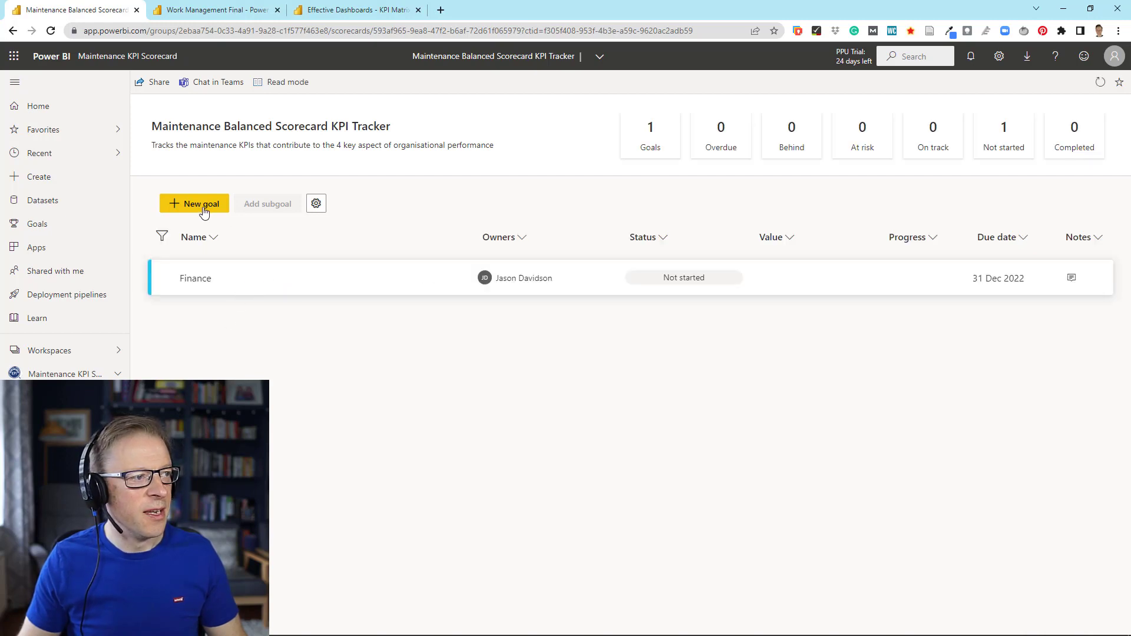
Add a subgoal under the Finance goal and name it Losses Due to Equipment Failures, after the metric in the balanced score card report
left_click(223, 285)
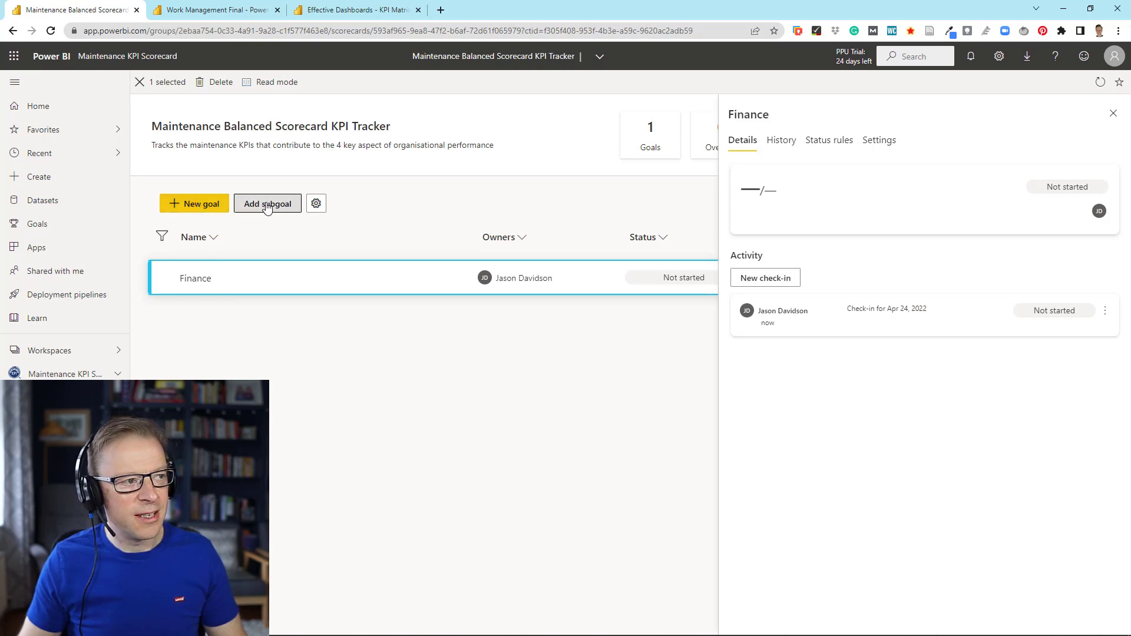
left_click(228, 291)
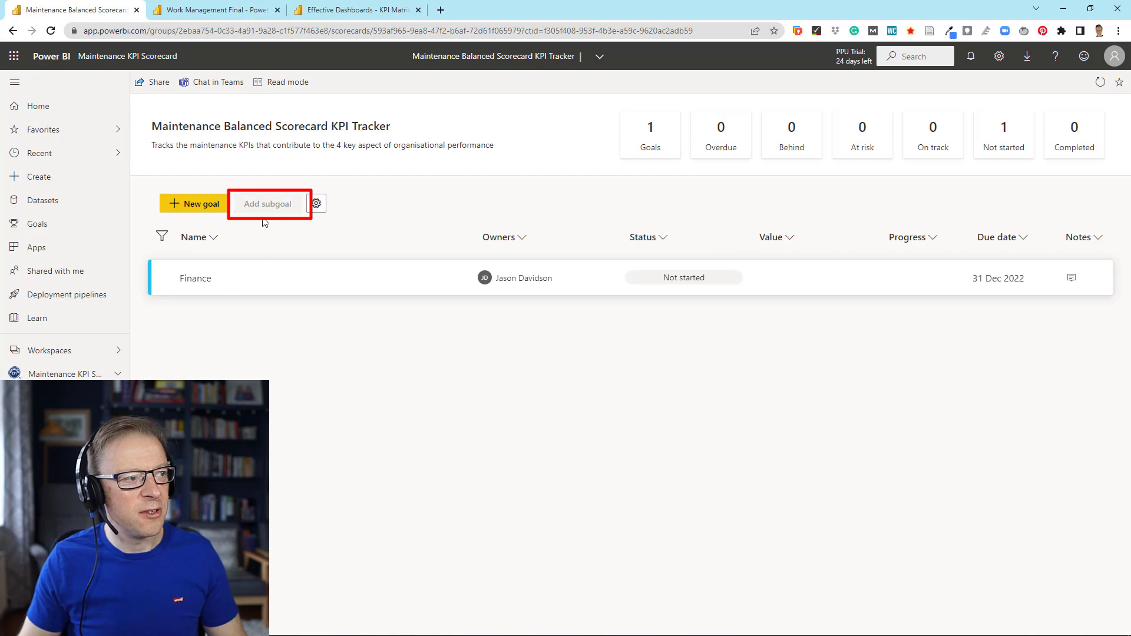
left_click(221, 285)
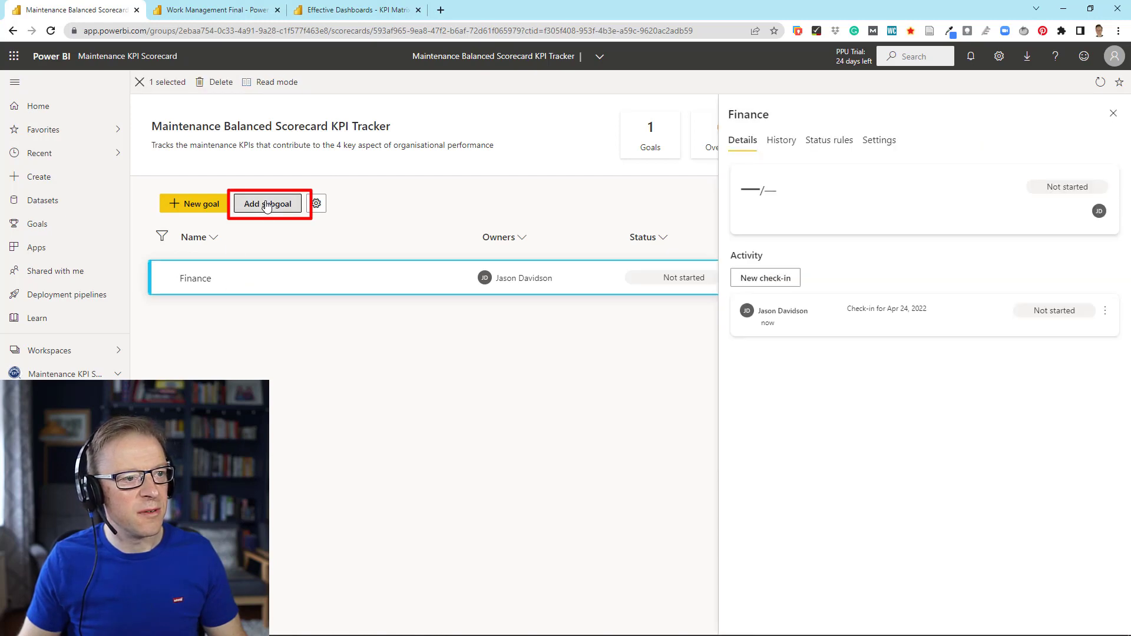
left_click(273, 210)
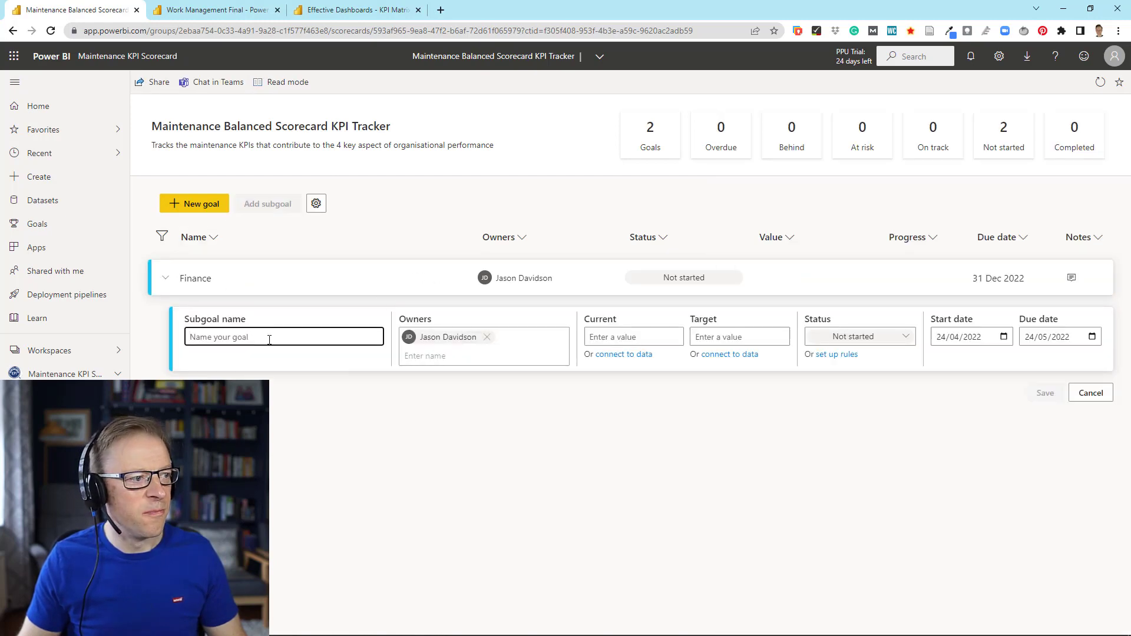
left_click(330, 9)
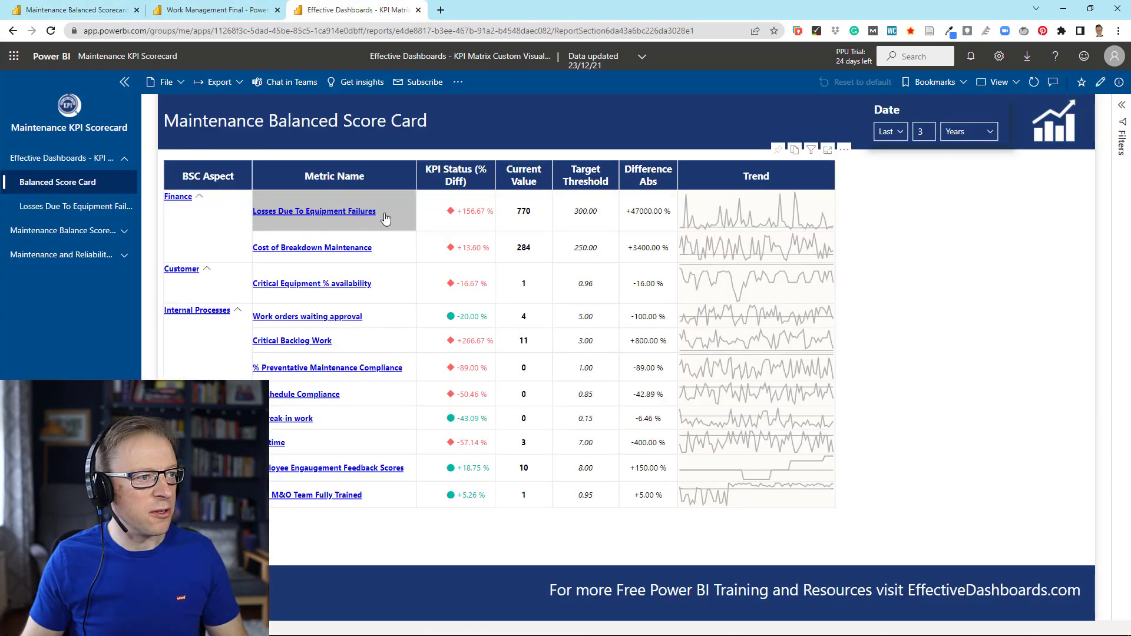
key("ctrl+1")
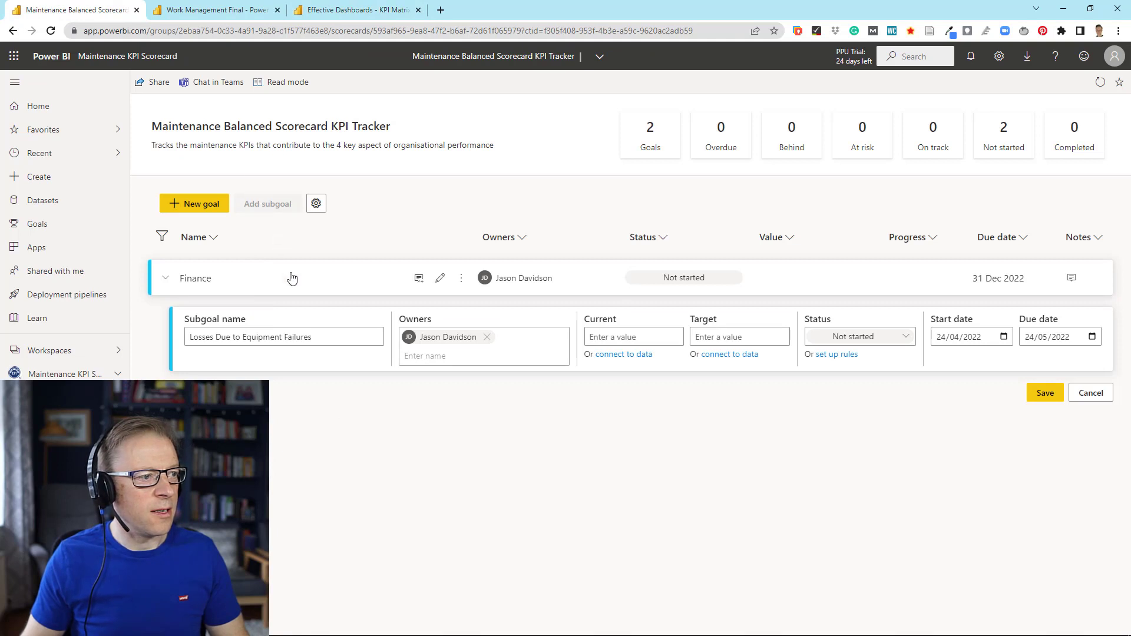
Add the Losses Due to Equipment Failures subgoal under the Finance goal and save it
left_click(292, 278)
left_click(267, 204)
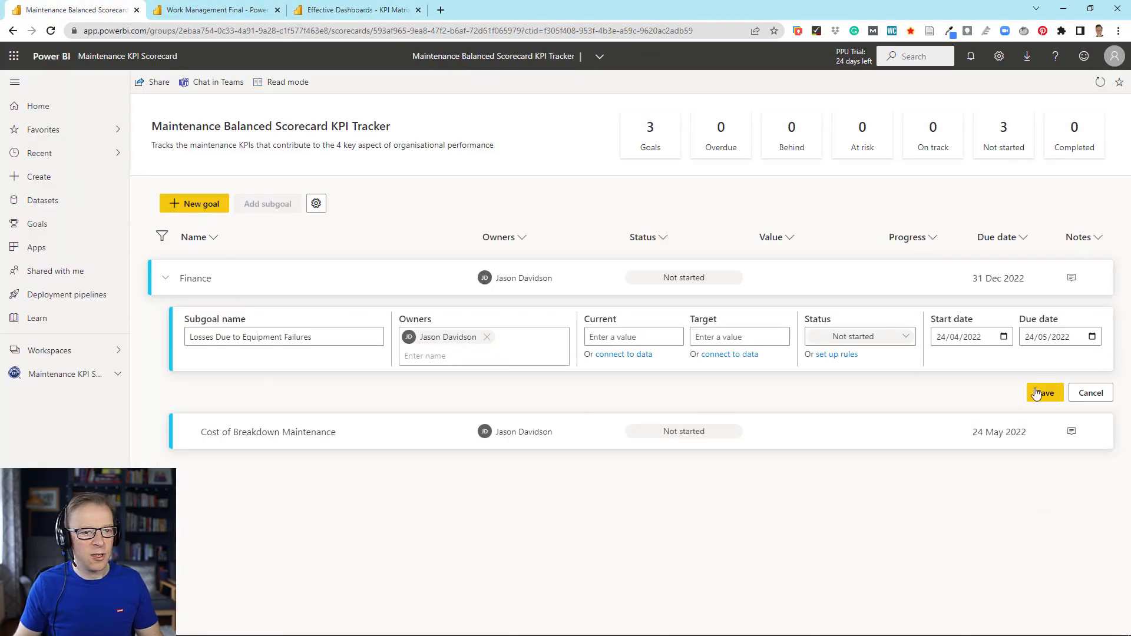
left_click(1036, 393)
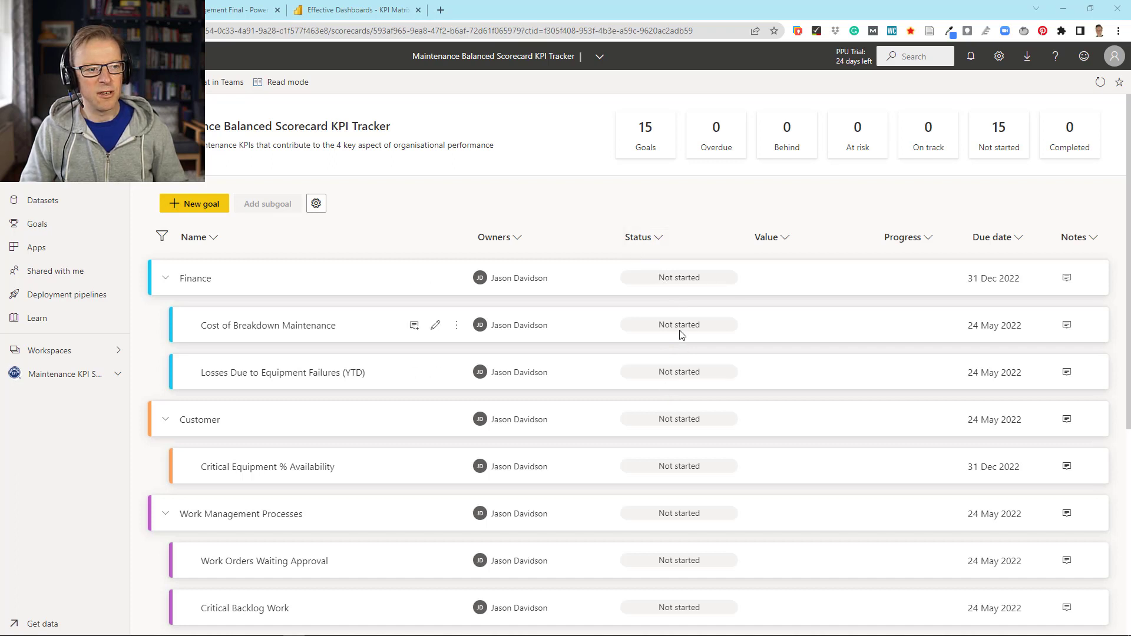
In the scorecard settings, rename the Overdue status to Off Target and delete the Behind status
left_click(316, 204)
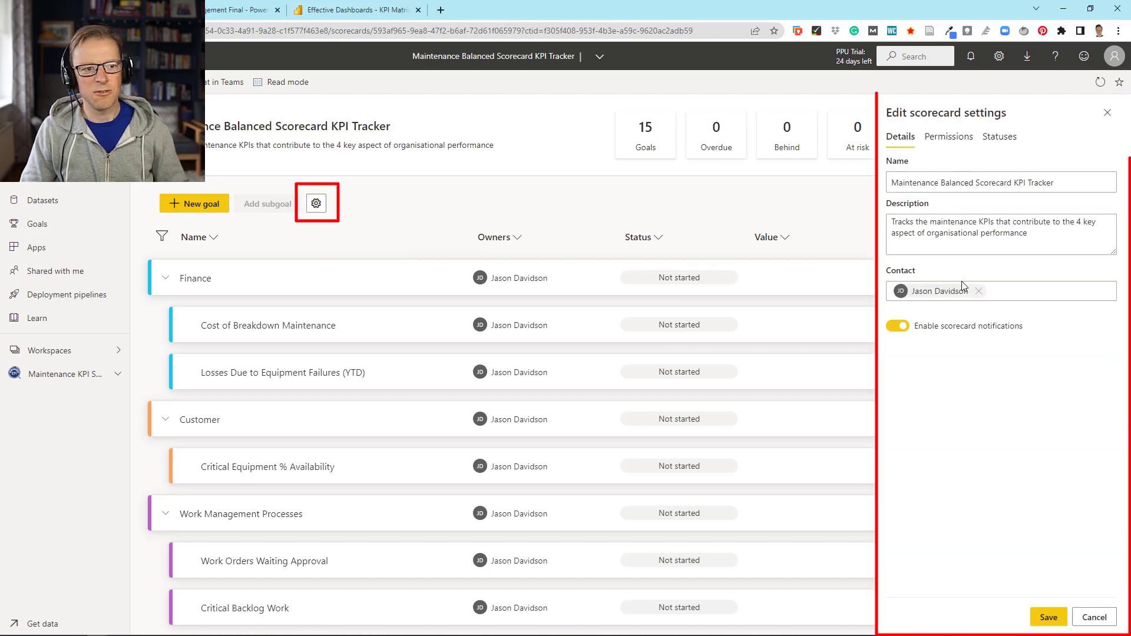
left_click(950, 137)
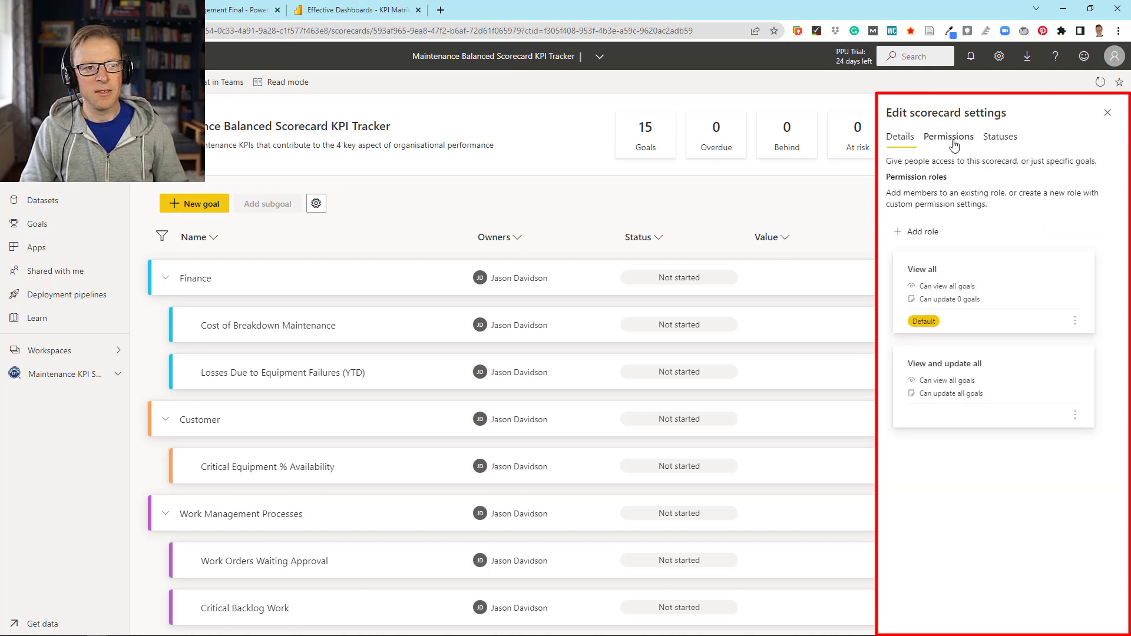
left_click(1002, 139)
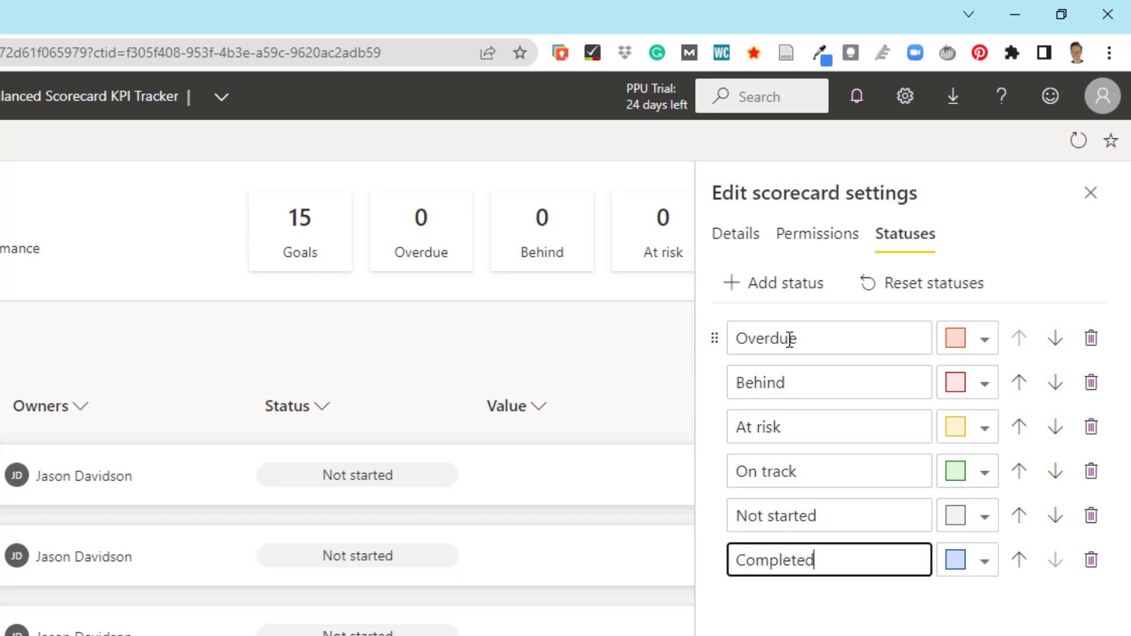
left_click(736, 335)
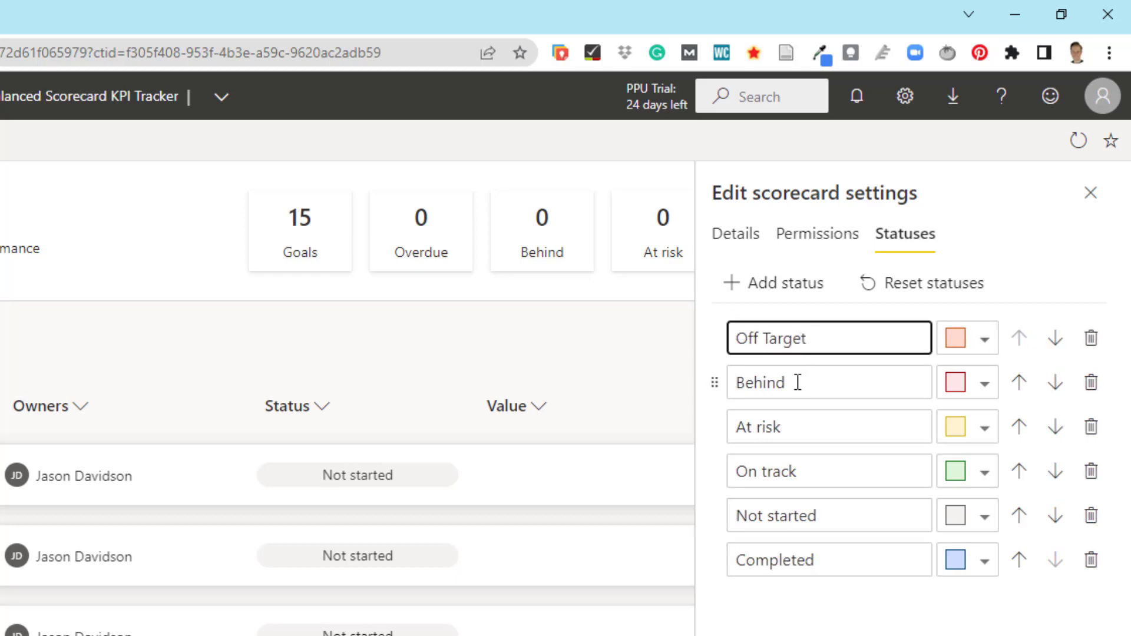
left_click(798, 383)
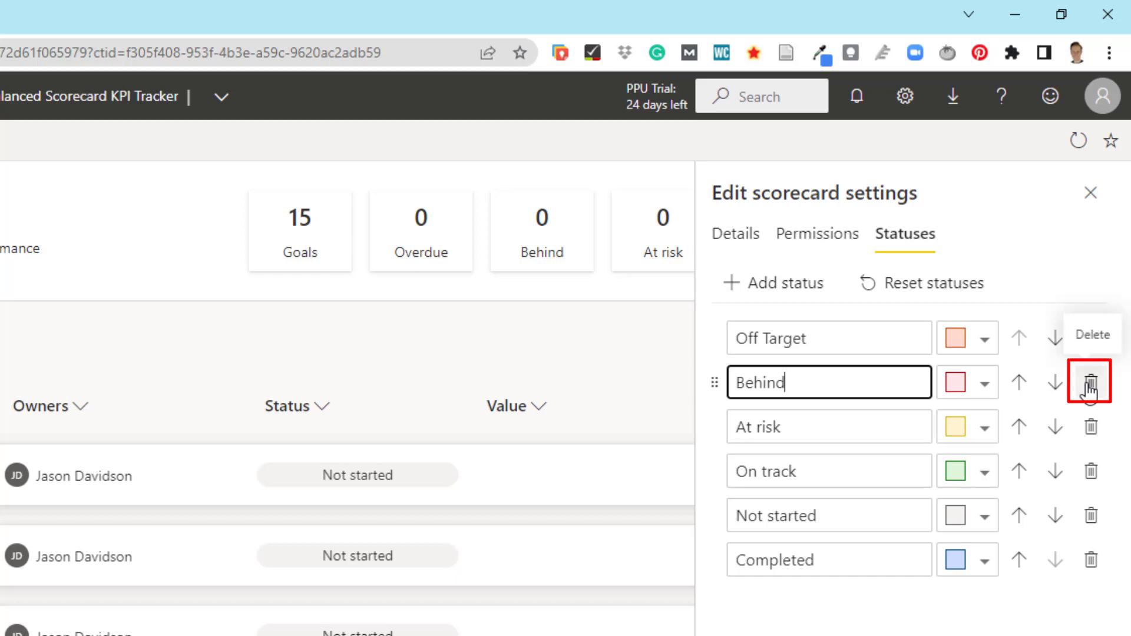
left_click(1091, 386)
Rename the scorecard's On track status to On Target
left_click(798, 386)
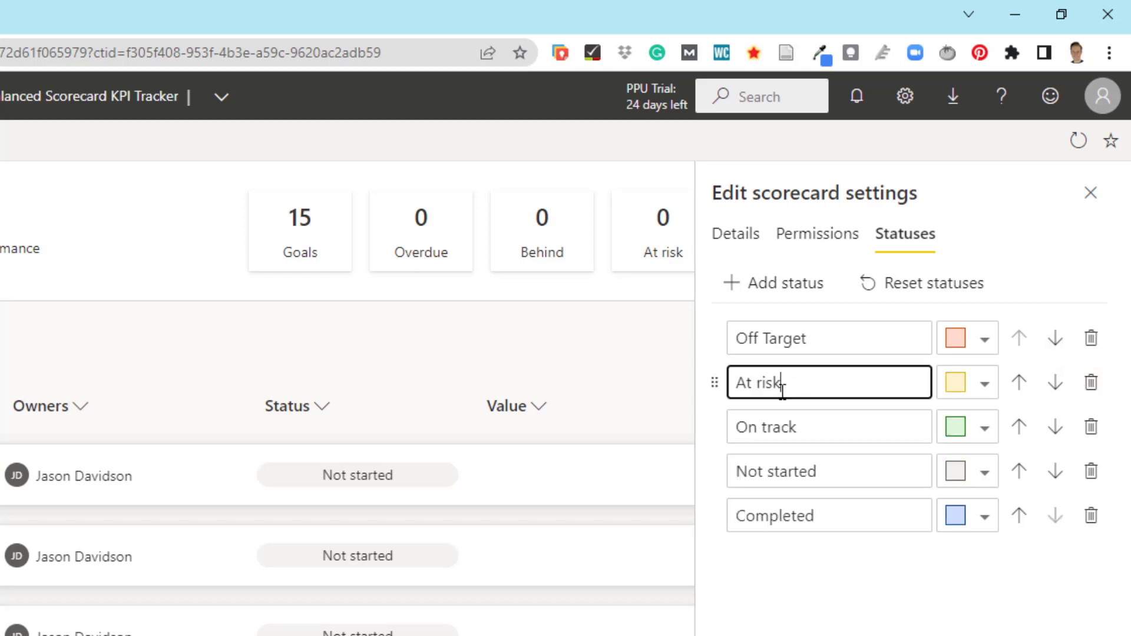
left_click(802, 427)
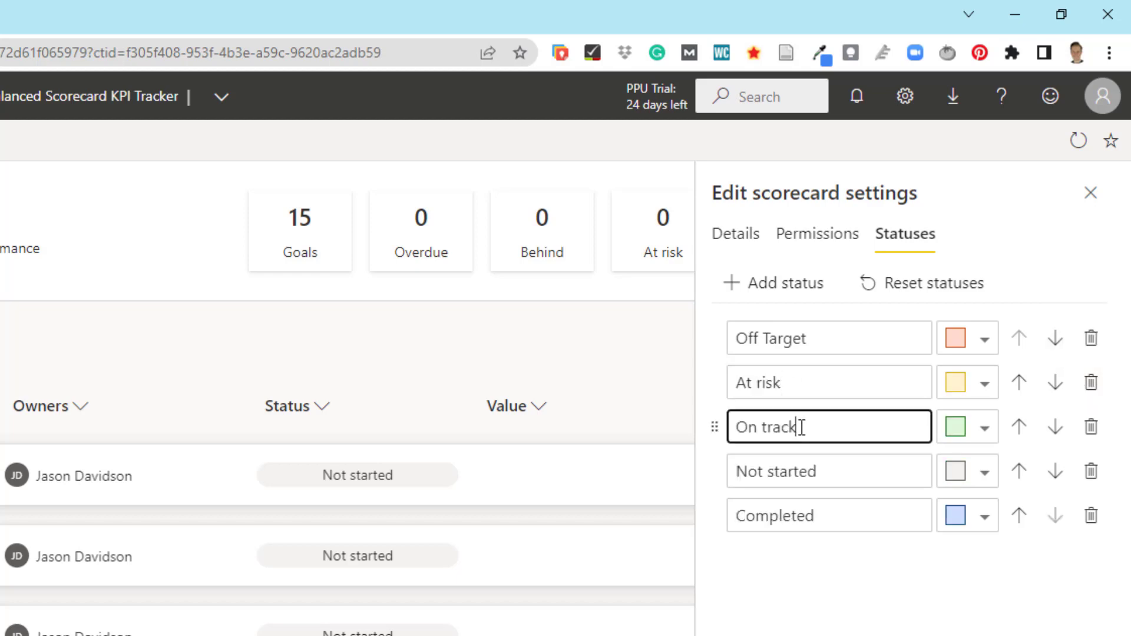
left_click_drag(801, 428, 762, 424)
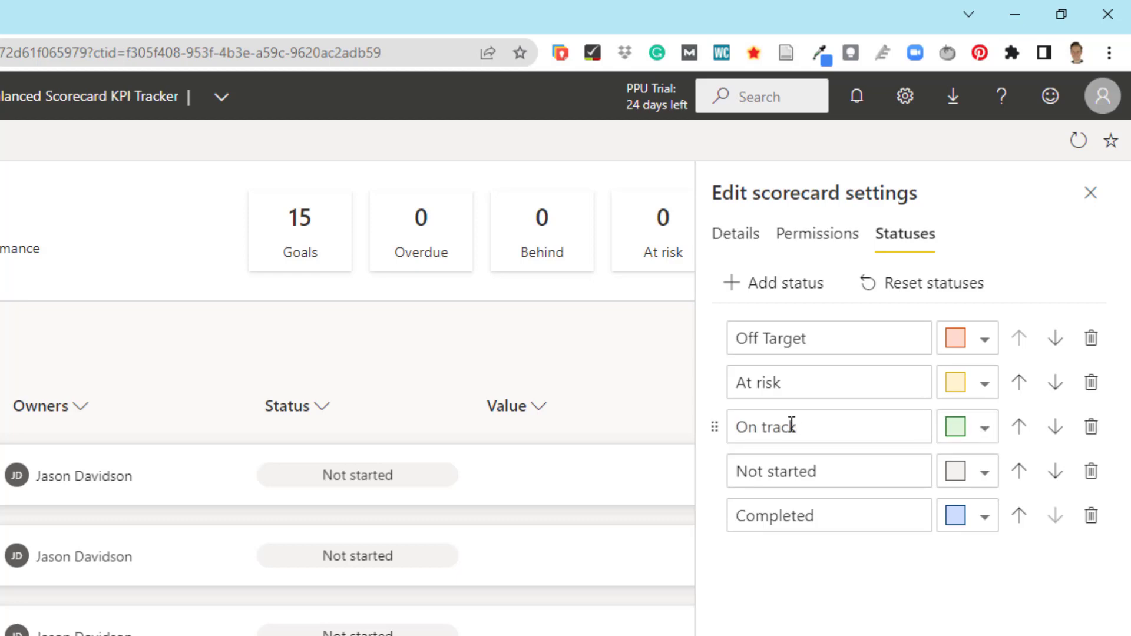
double_click(791, 424)
type("Target")
Rename the Not started status to Unknown, delete the Completed status and close the scorecard settings
left_click(815, 471)
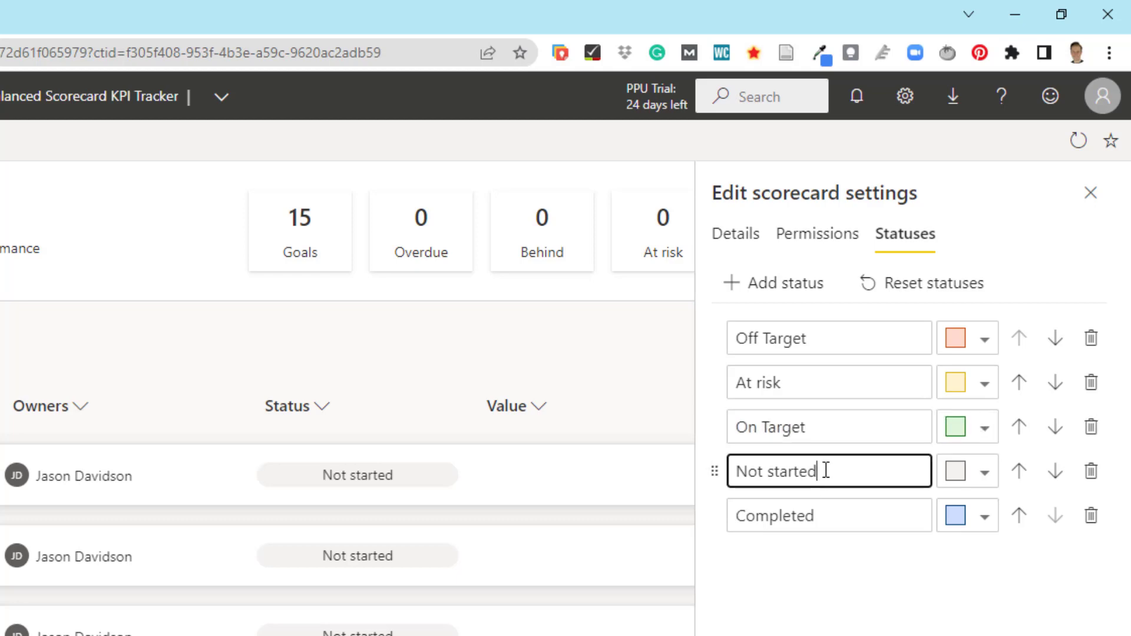
key("BackSpace")
key("BackSpace")
key("BackSpace")
key("BackSpace")
type("Unknown")
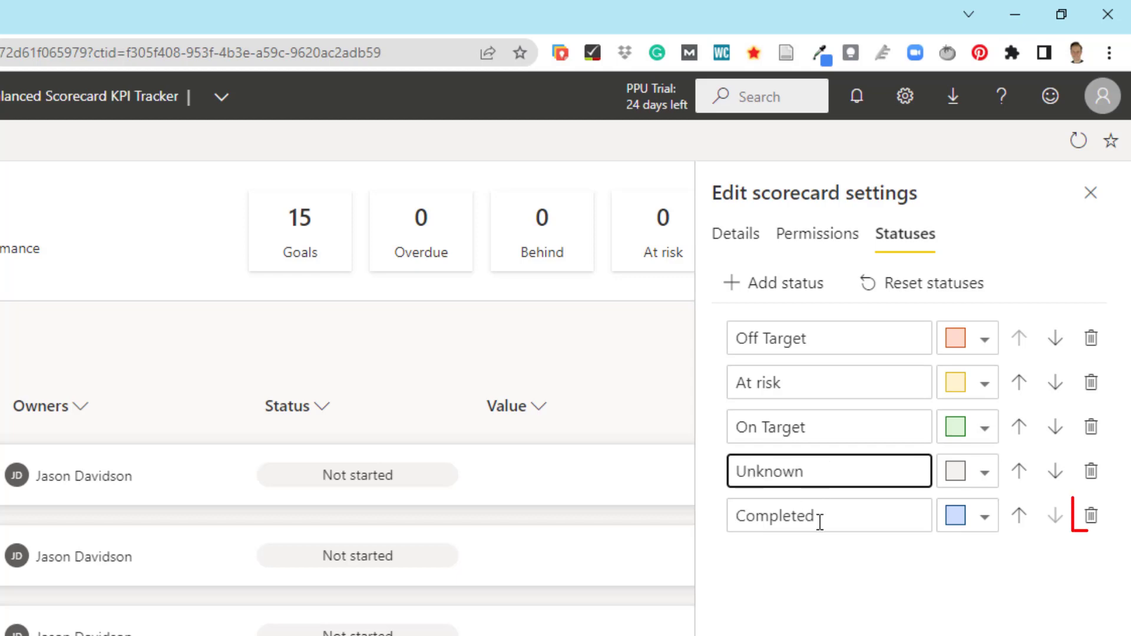
left_click(1091, 516)
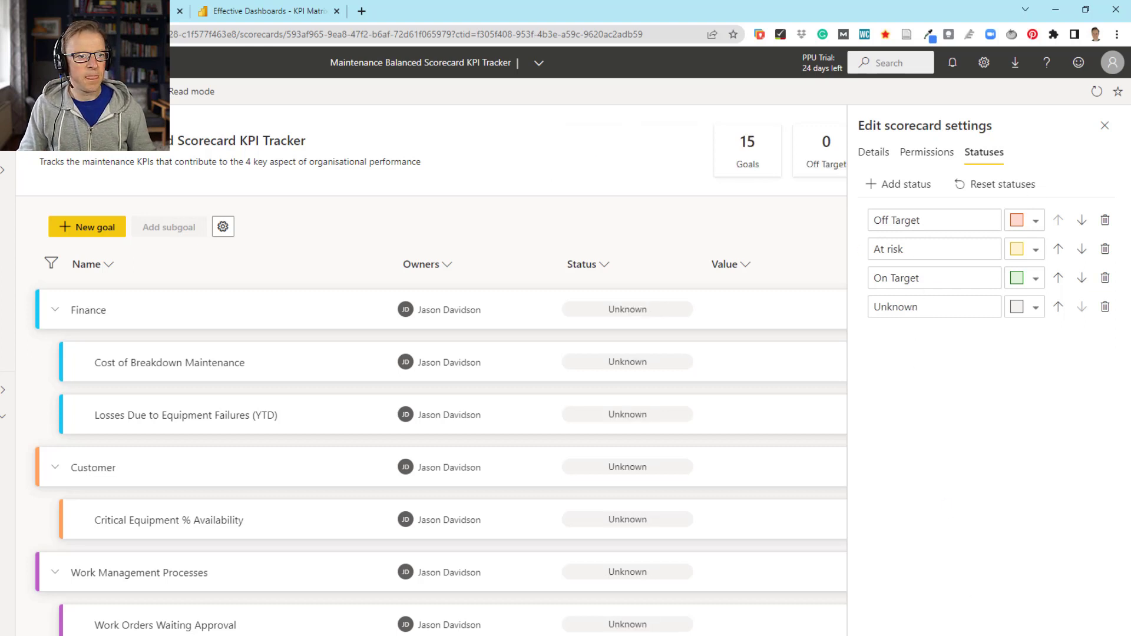
left_click(1104, 126)
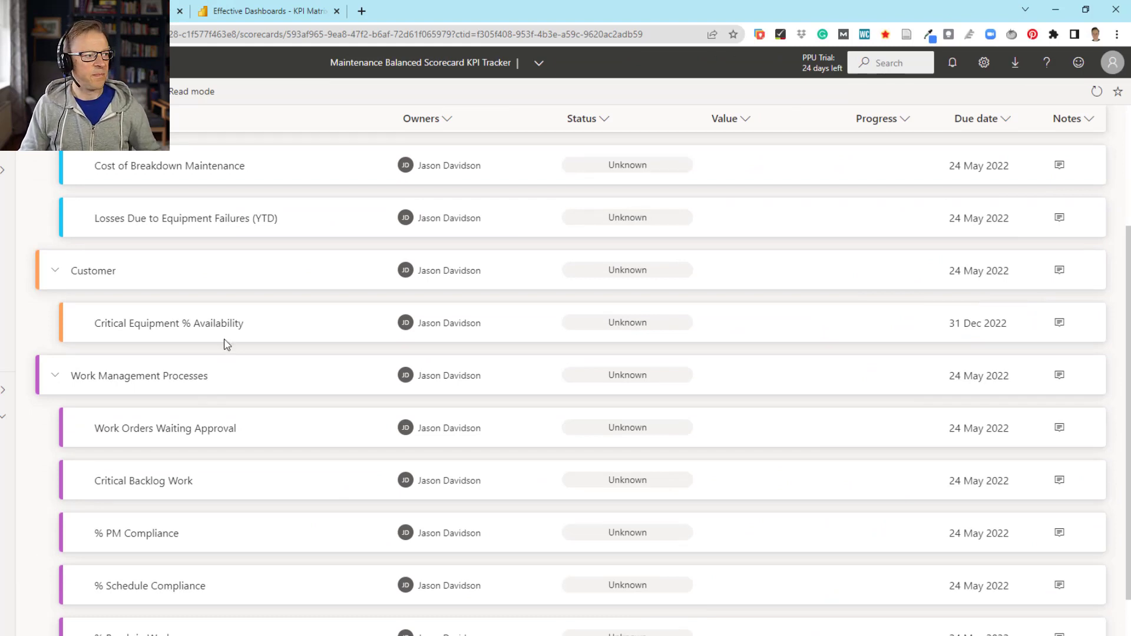
View the scorecard in read mode and return to edit mode
mouse_move(114, 331)
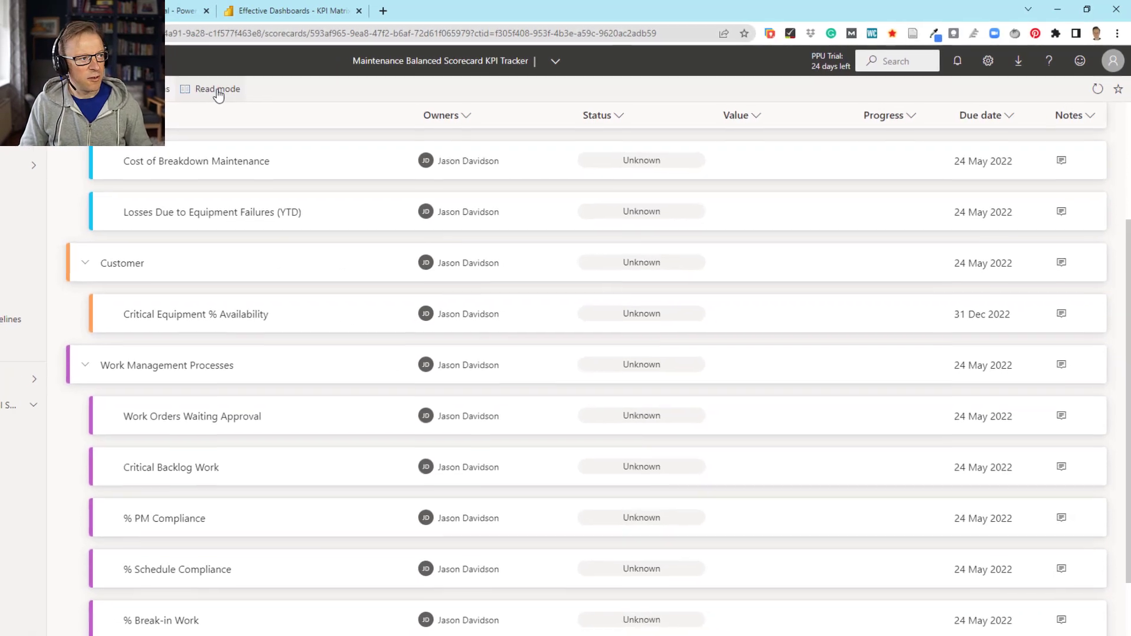
left_click(194, 92)
left_click(211, 90)
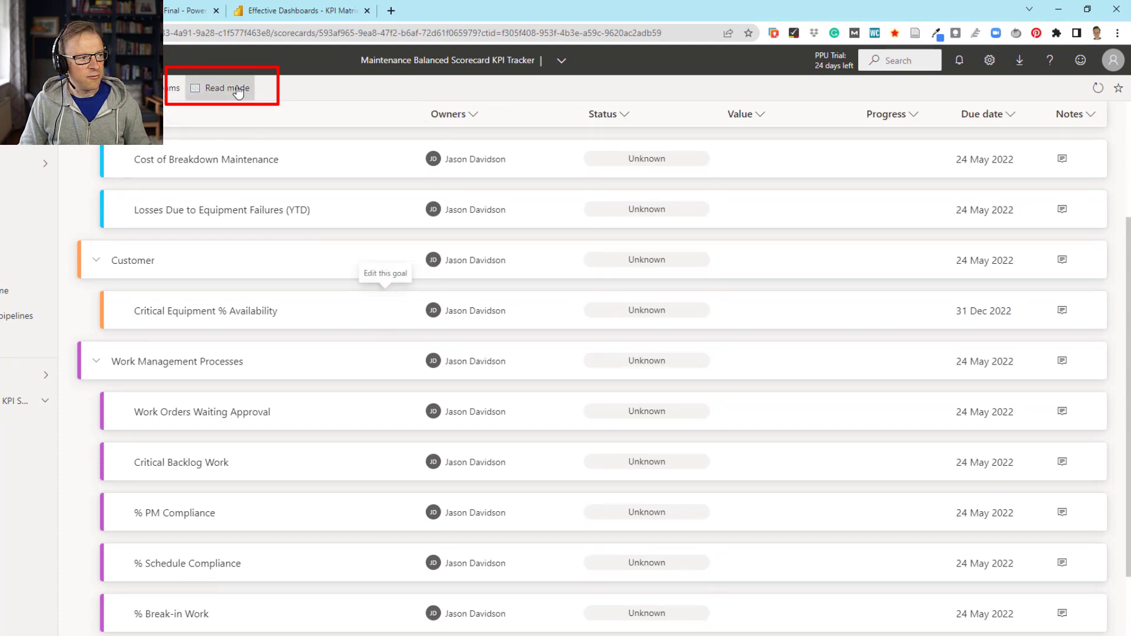
left_click(221, 88)
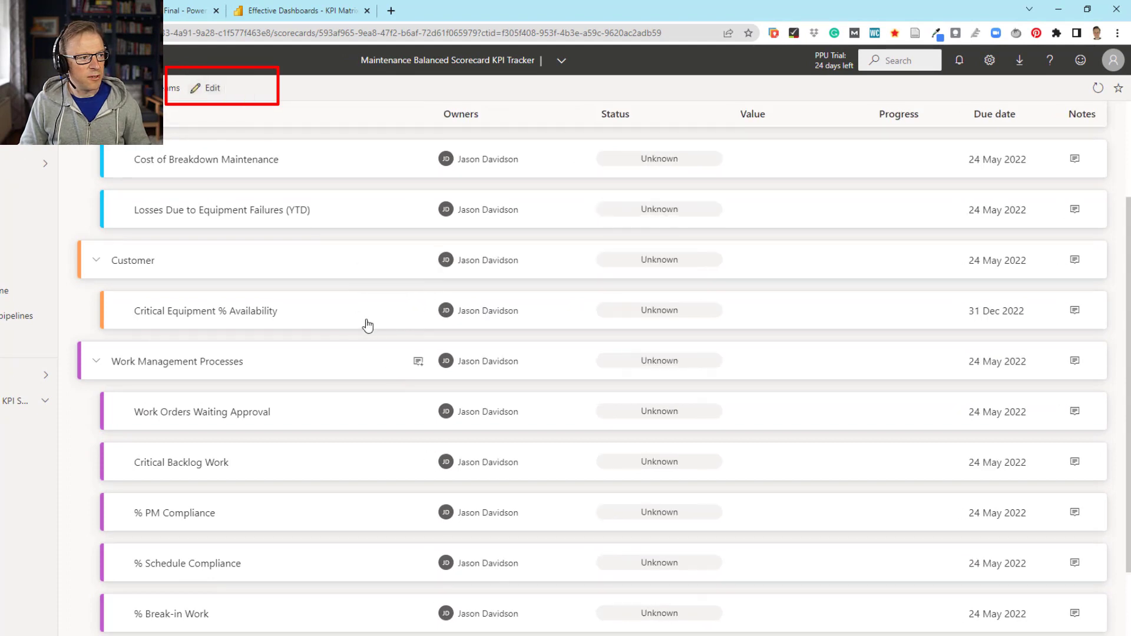
left_click(211, 89)
Set the Critical Equipment % Availability subgoal's current value to 0.89 and its target to 0.8, formatted as percentages
left_click(386, 311)
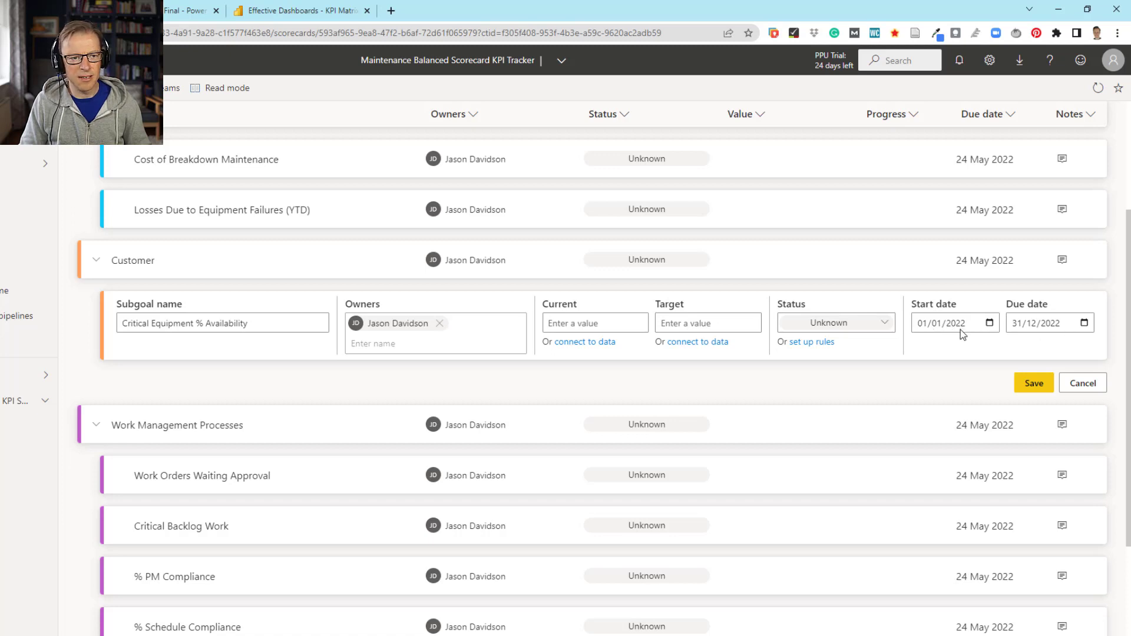
left_click(577, 323)
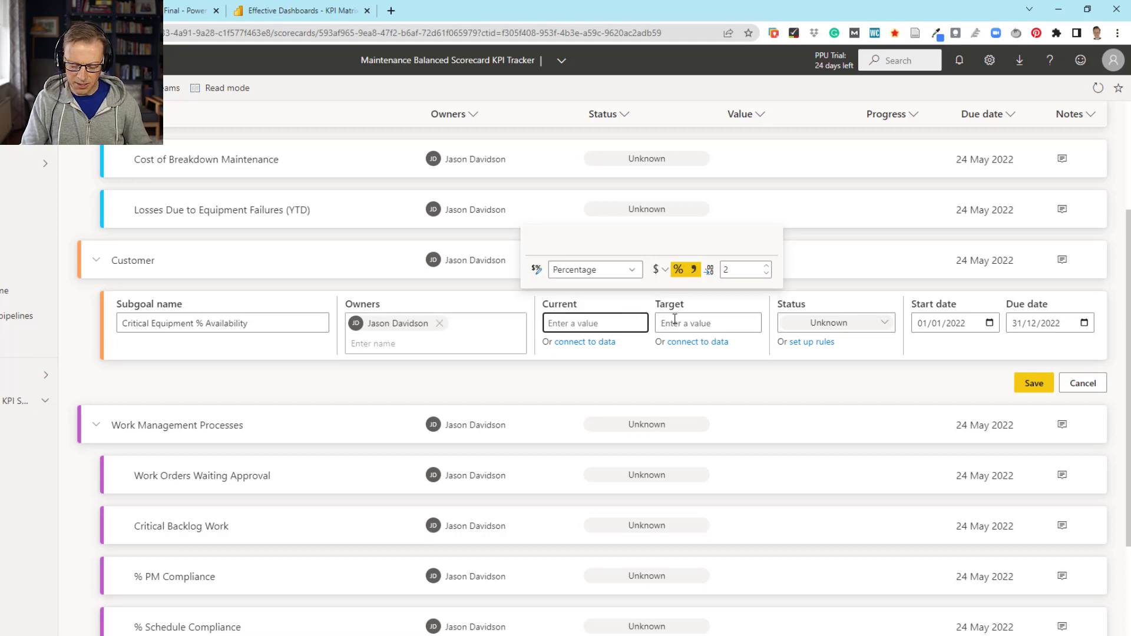
type("0.89")
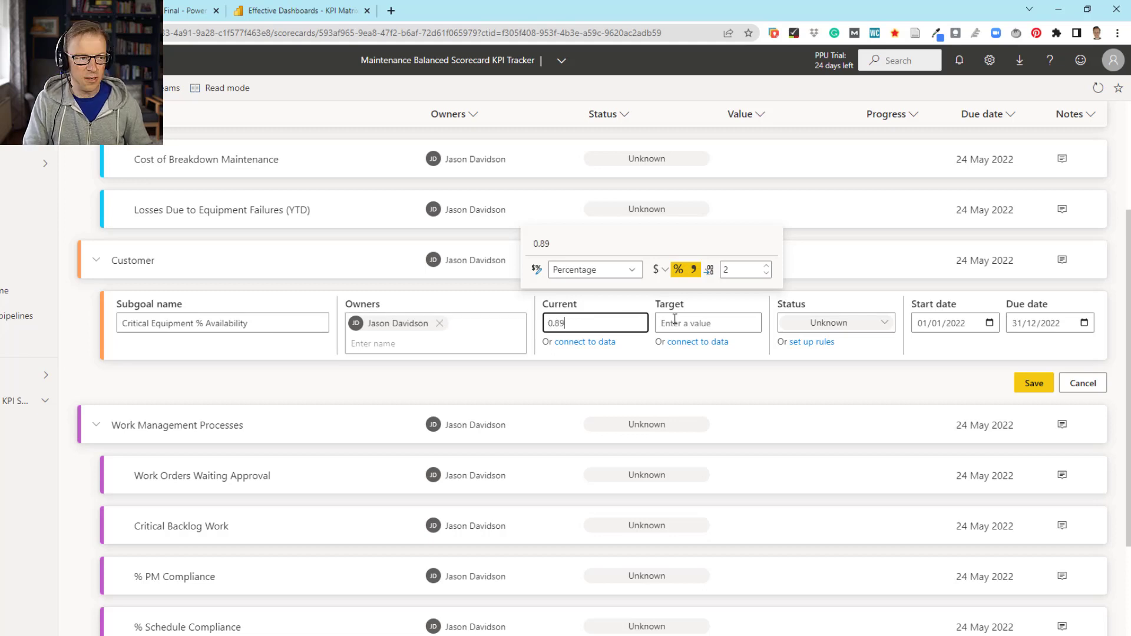
left_click(712, 326)
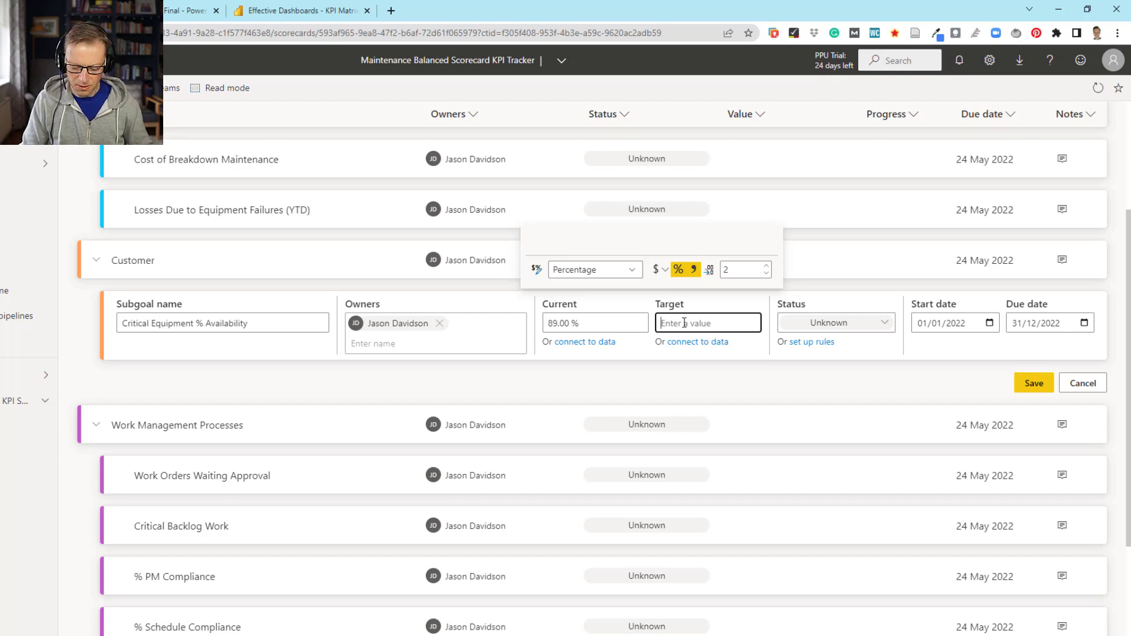
type("0.8")
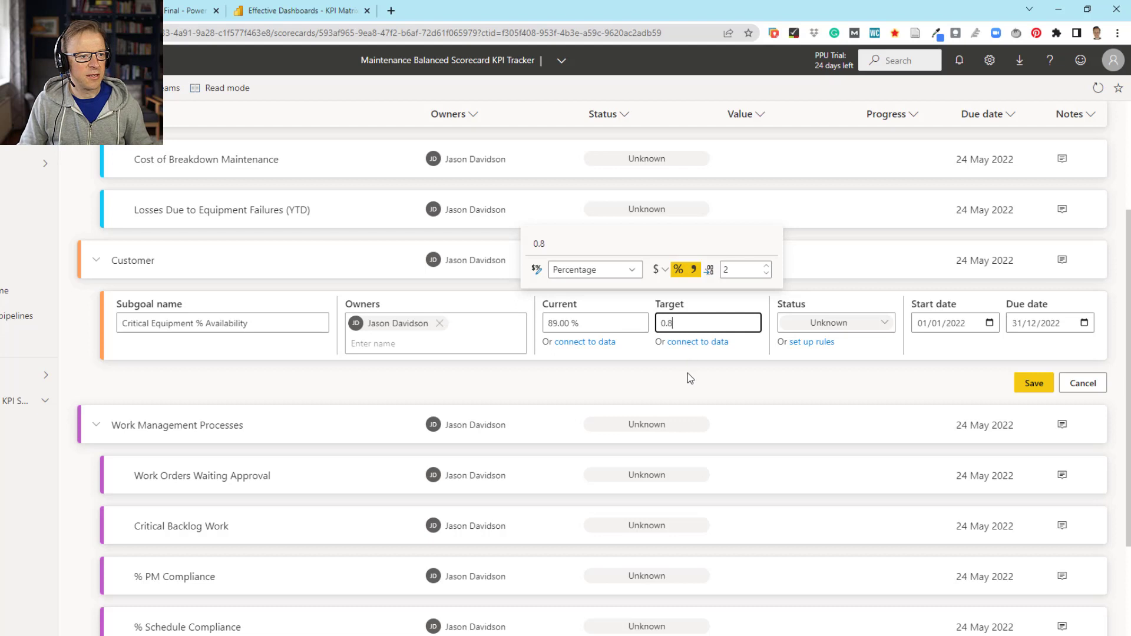
left_click(690, 378)
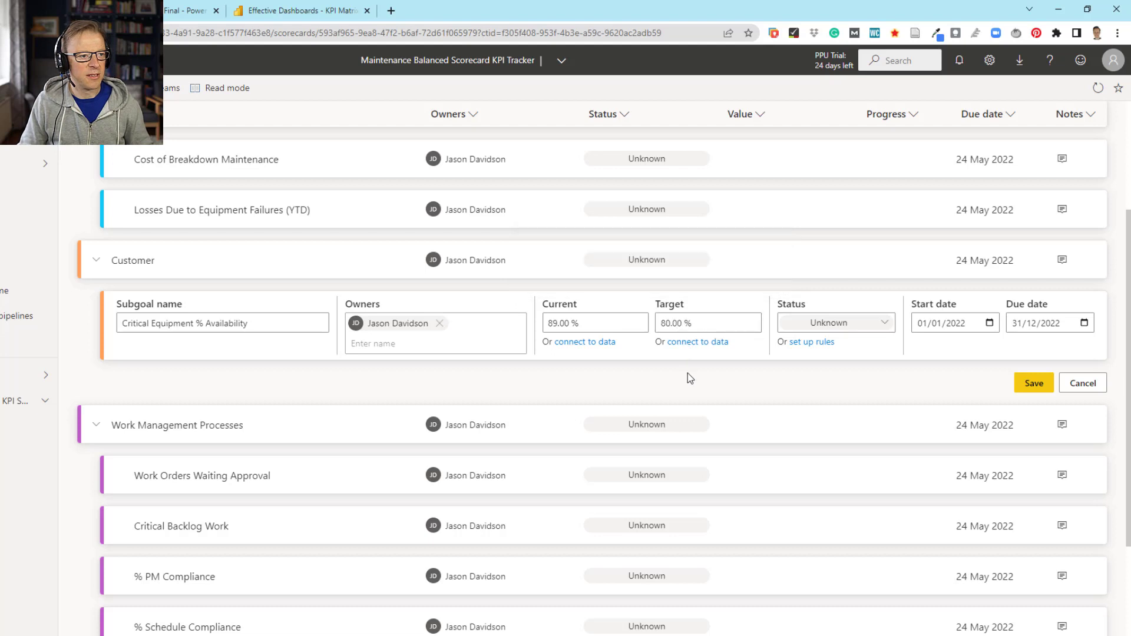
Set the Critical Equipment % Availability subgoal's status to On Target and save the subgoal
left_click(885, 326)
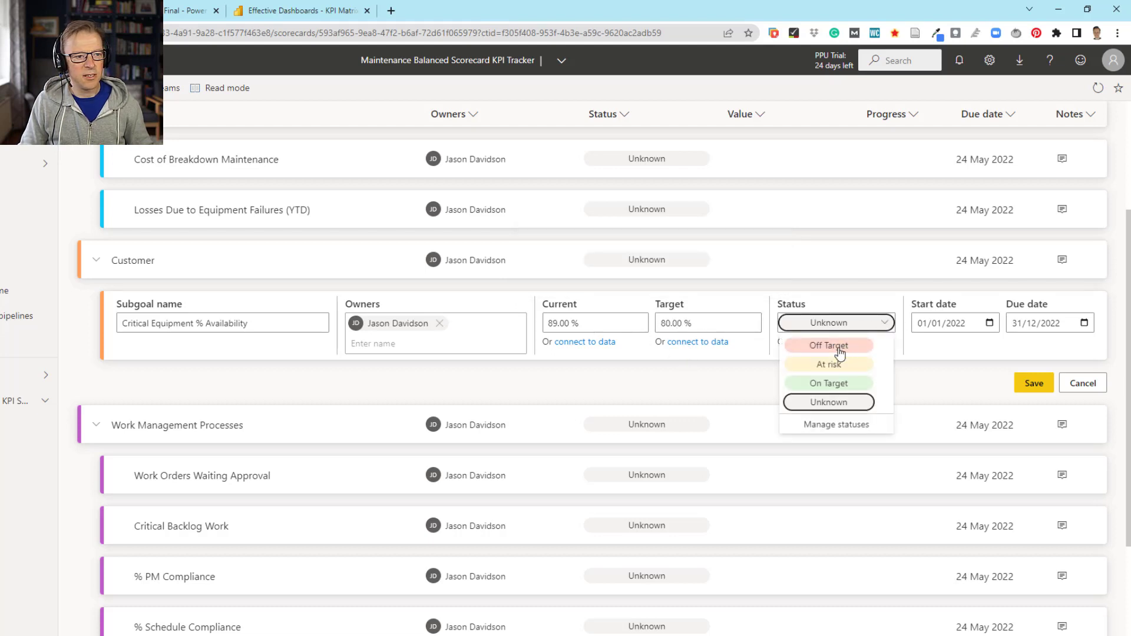
left_click(831, 383)
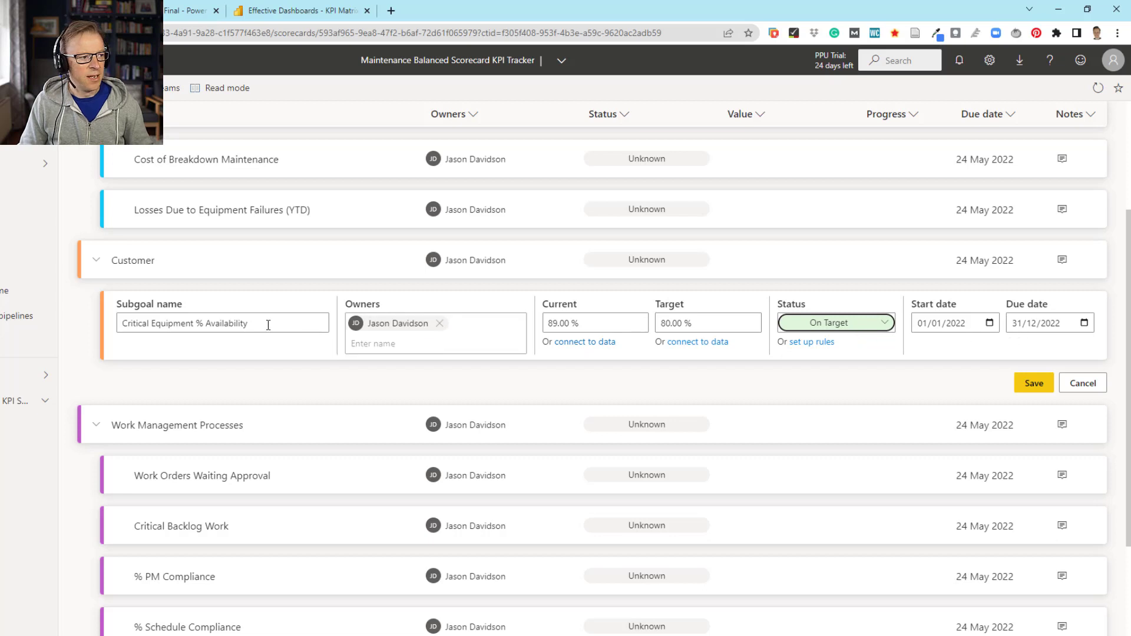
left_click(1040, 384)
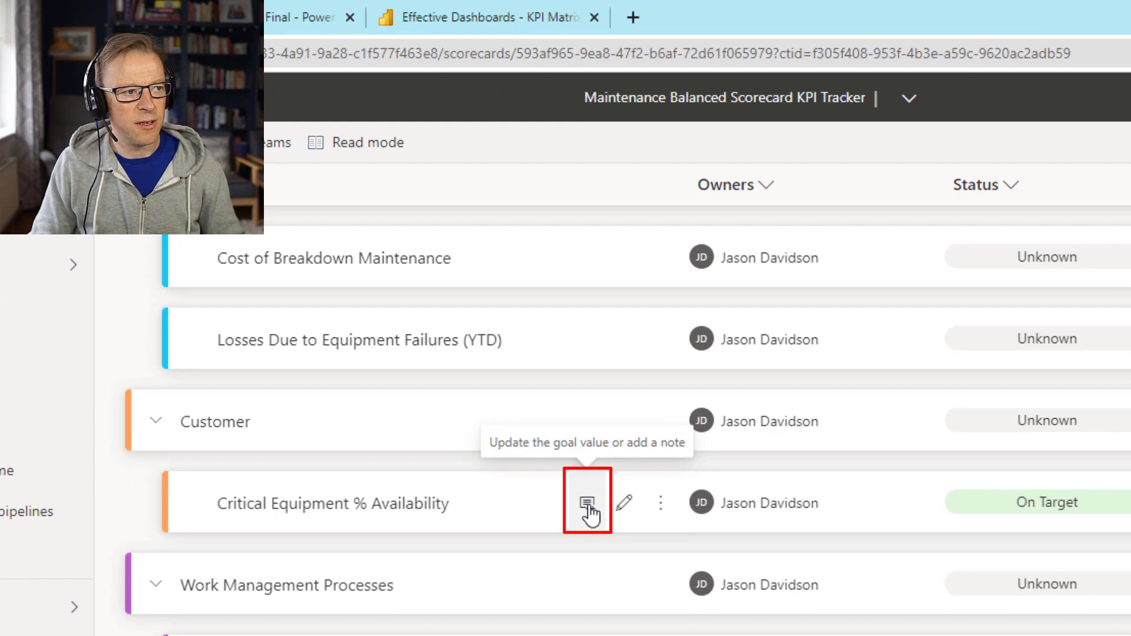
Open the check-in details of Critical Equipment % Availability and save the 4/24/2022 check-in with its existing value and status
left_click(587, 505)
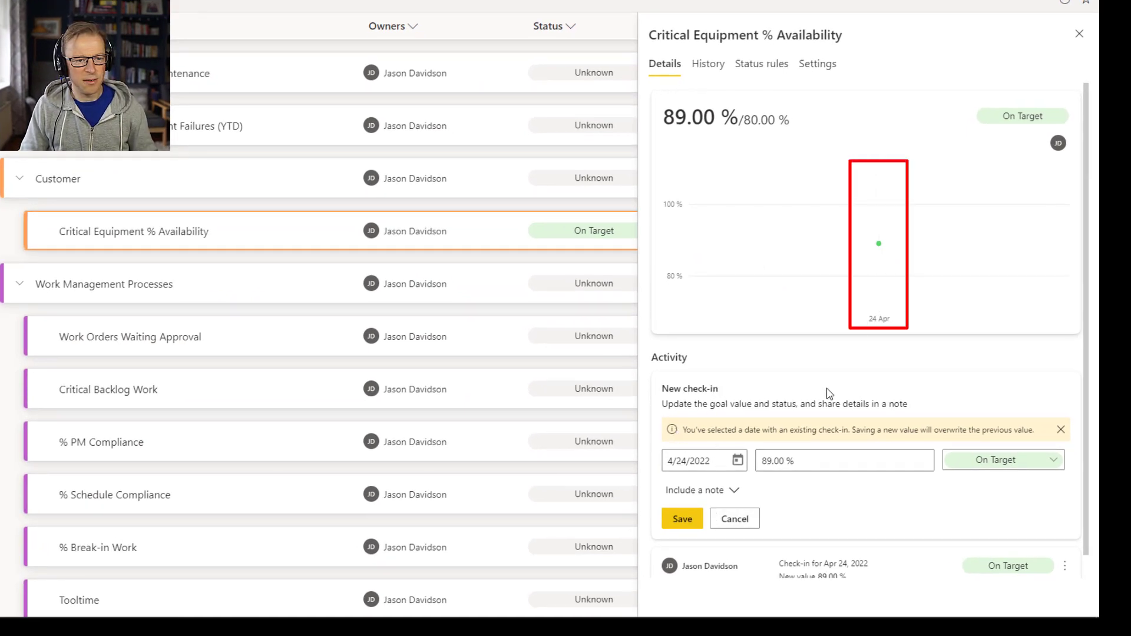
scroll(819, 395, "down", 1)
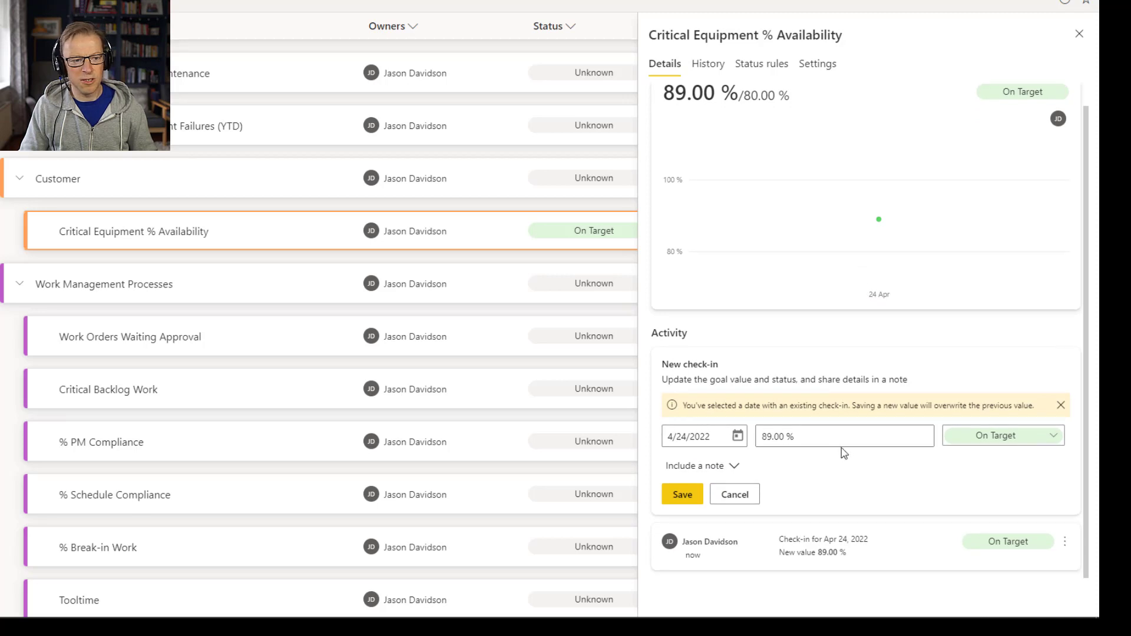
left_click(680, 496)
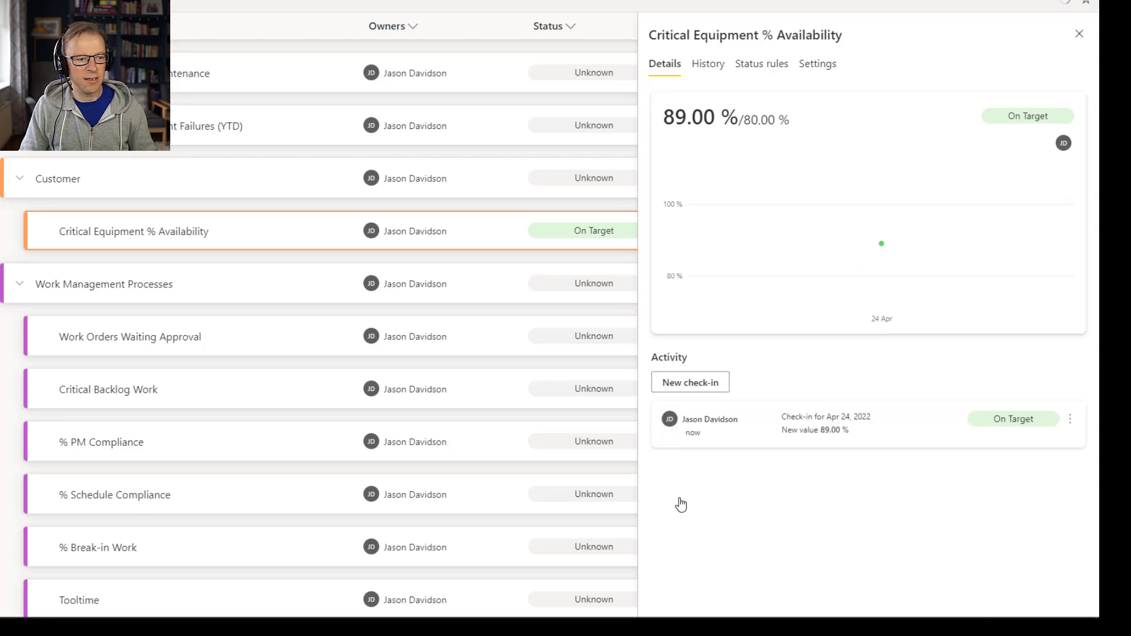
Start a new check-in for Critical Equipment % Availability dated 1/31/2022
left_click(697, 384)
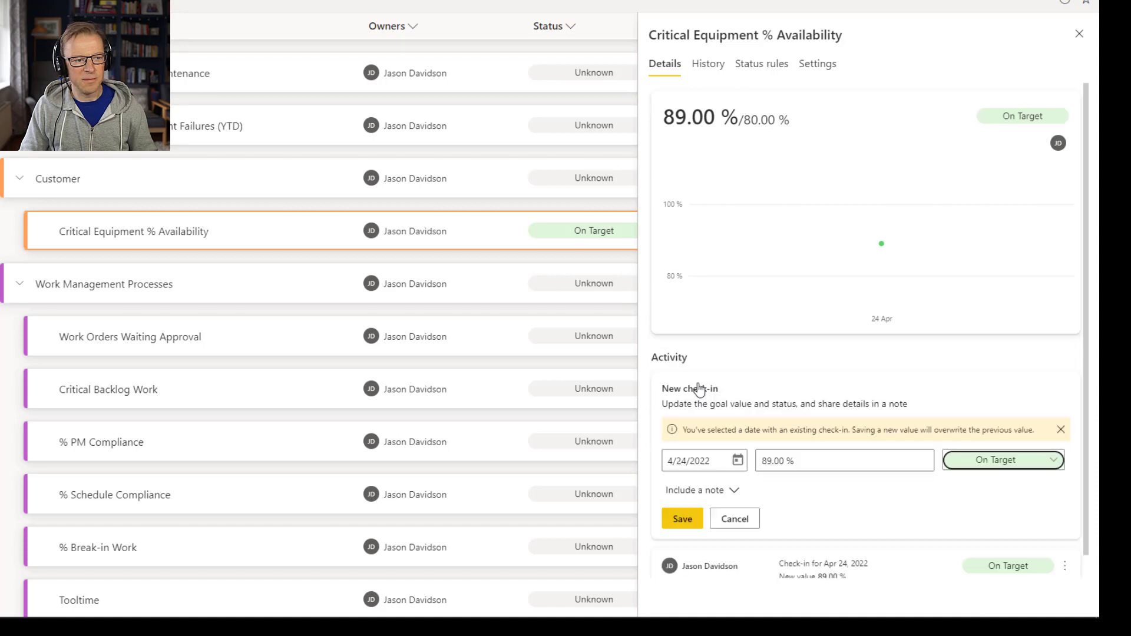
left_click(737, 460)
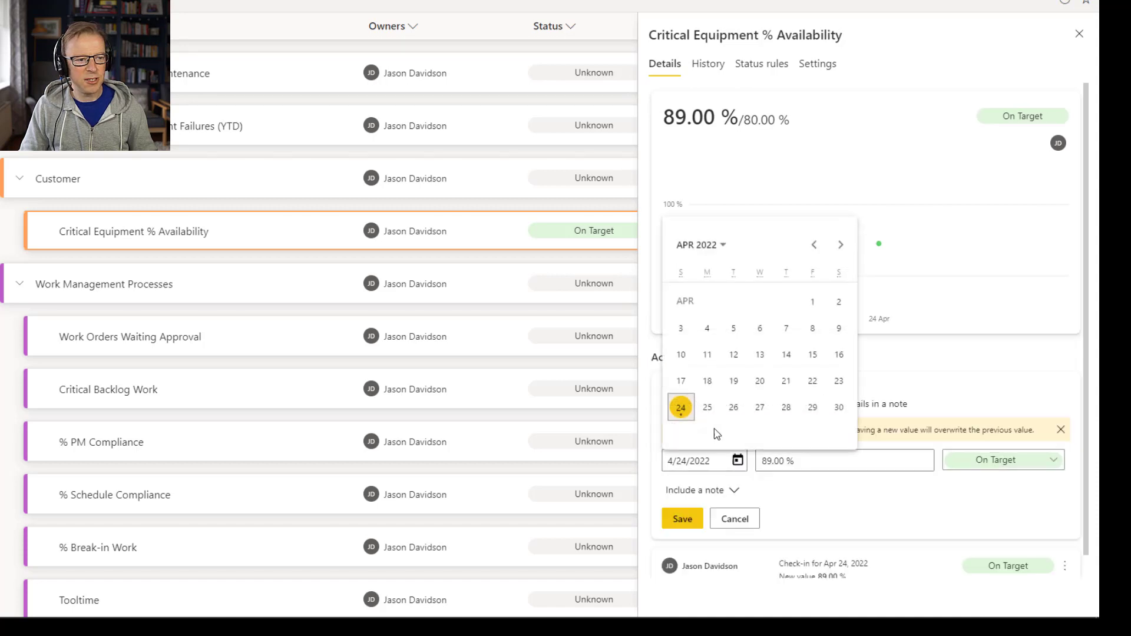
left_click(814, 247)
left_click(814, 248)
left_click(813, 247)
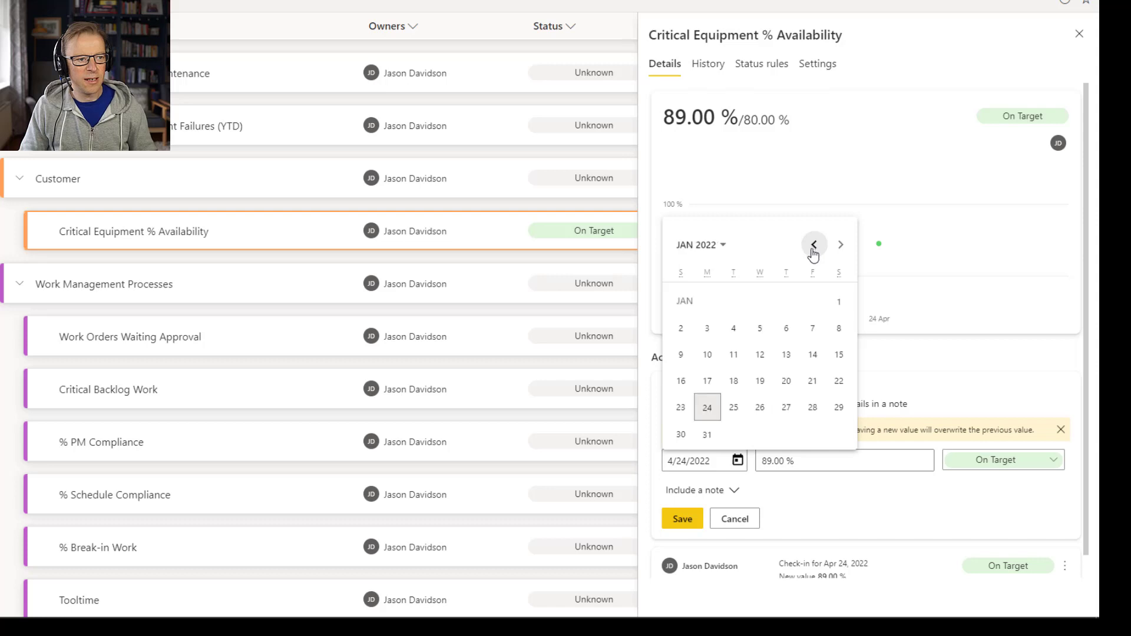
left_click(706, 435)
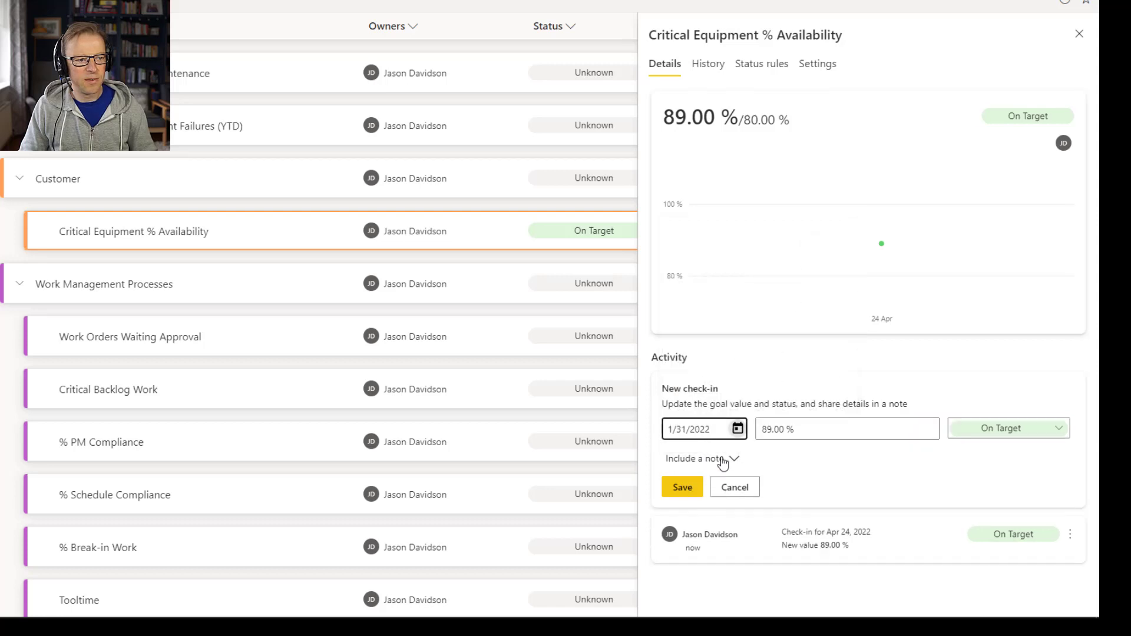
Set the 1/31/2022 check-in's value to 0.79 and its status to At risk, and save it
left_click(770, 427)
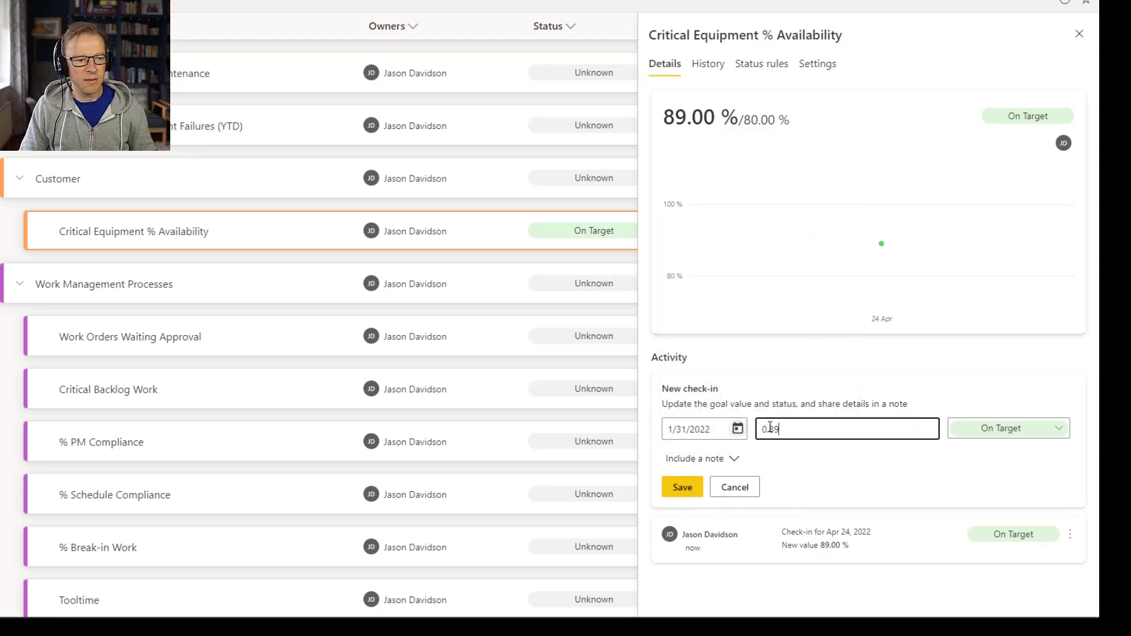
type("0.89")
key("BackSpace")
key("BackSpace")
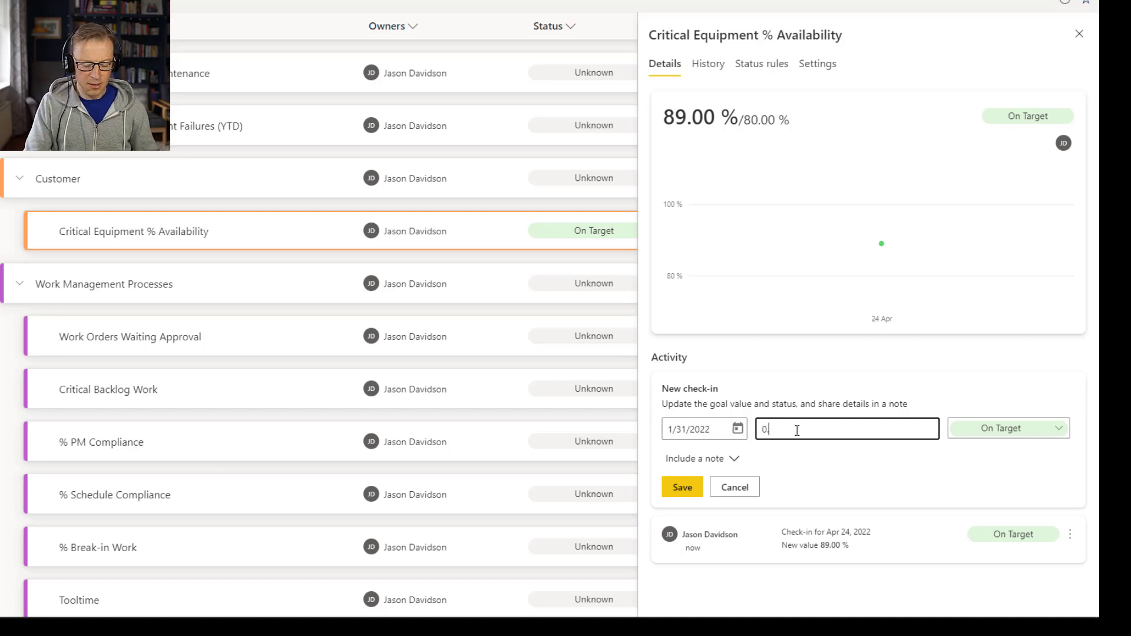
type("79")
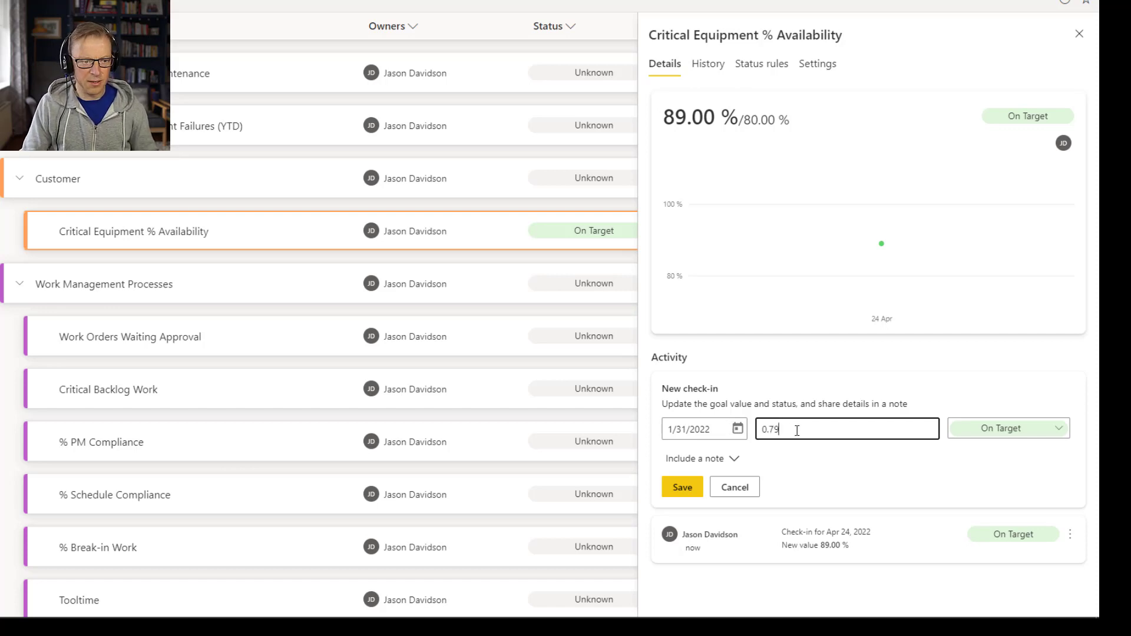
left_click(1008, 428)
left_click(1013, 474)
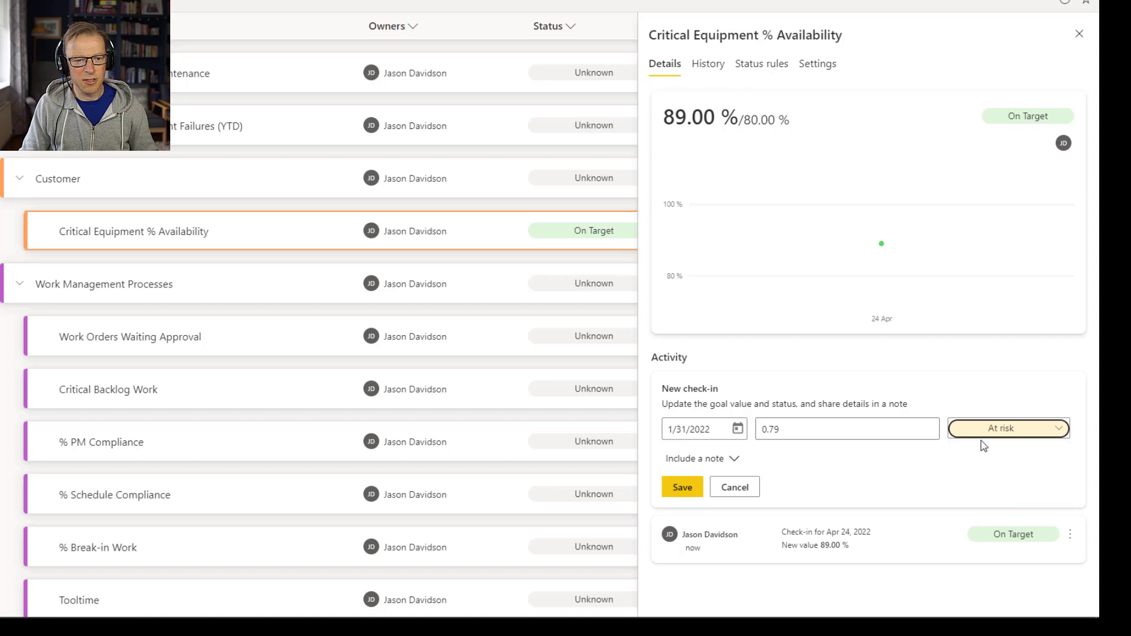
left_click(677, 488)
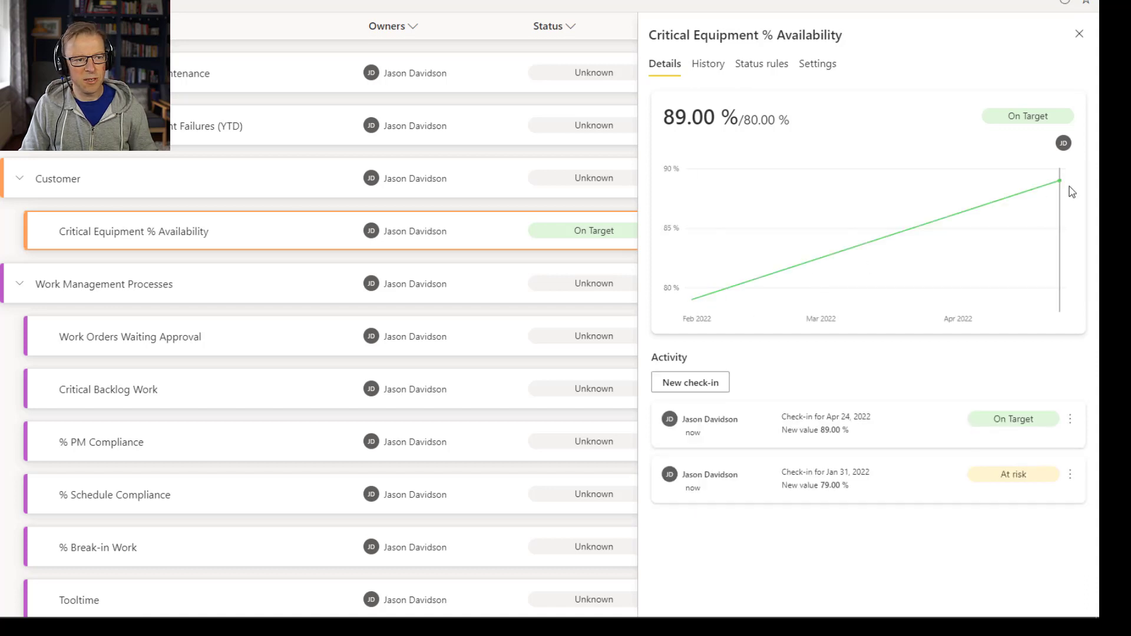
Start another check-in for Critical Equipment % Availability dated 2/28/2022 with a value of 0.81
left_click(688, 384)
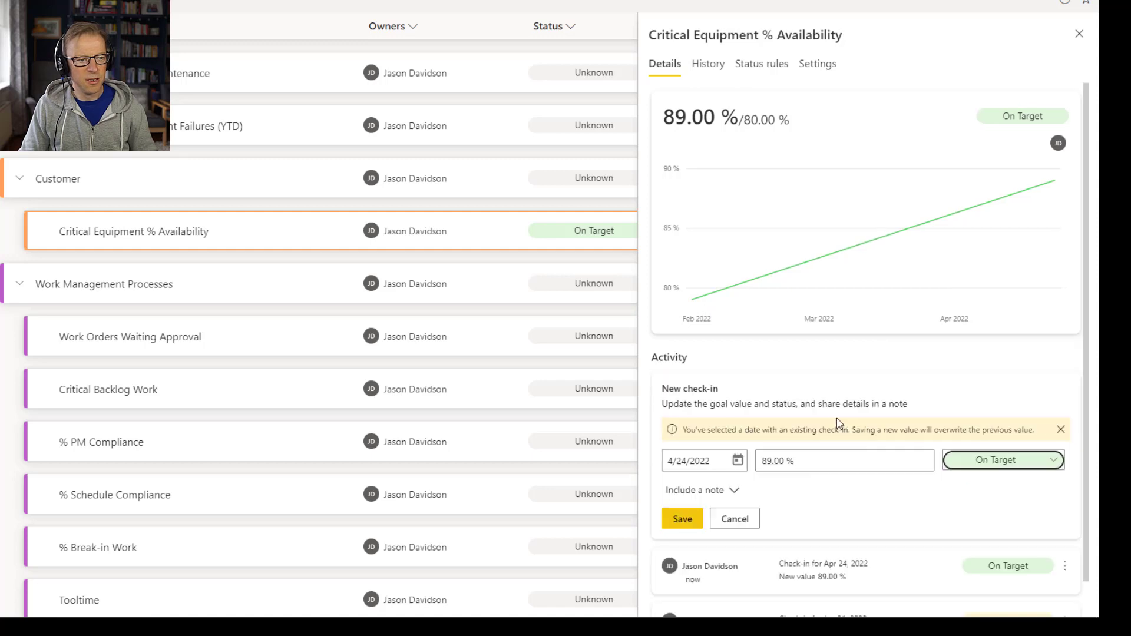
left_click(738, 460)
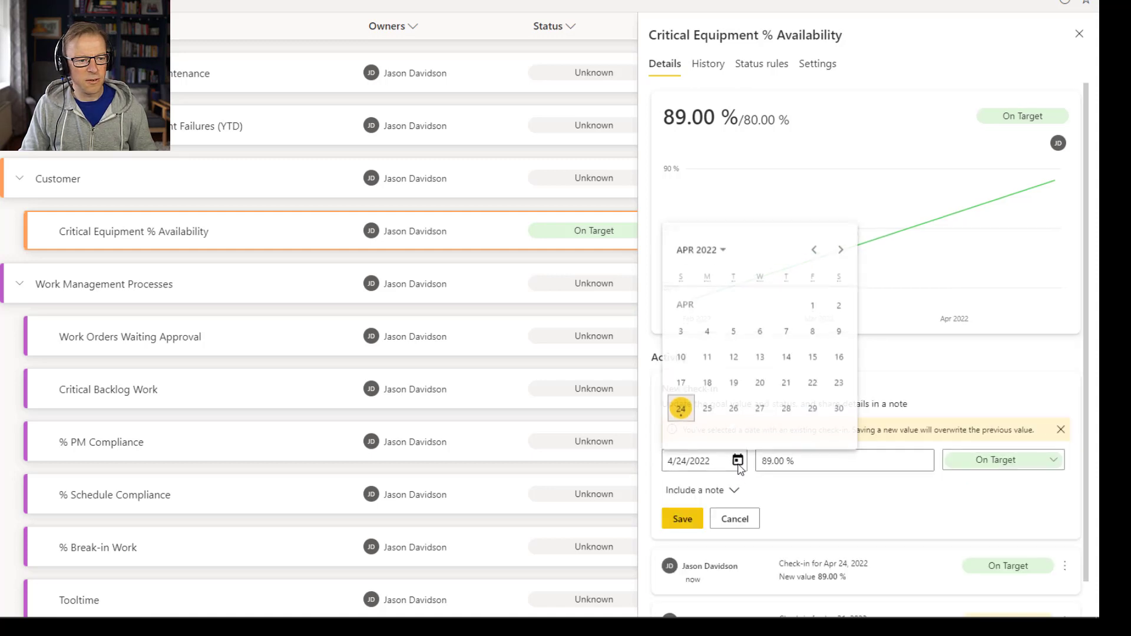
left_click(813, 246)
left_click(813, 247)
left_click(709, 434)
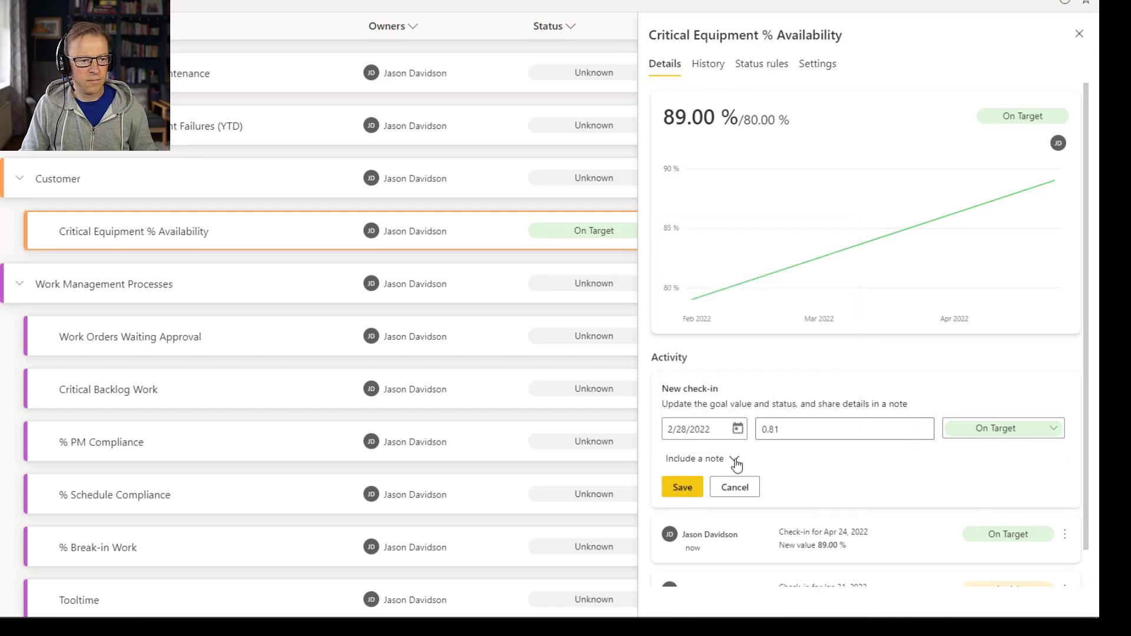
Add the note "Improvement in pump 101 starting to show on availability results" to the 2/28/2022 check-in and save it
left_click(737, 465)
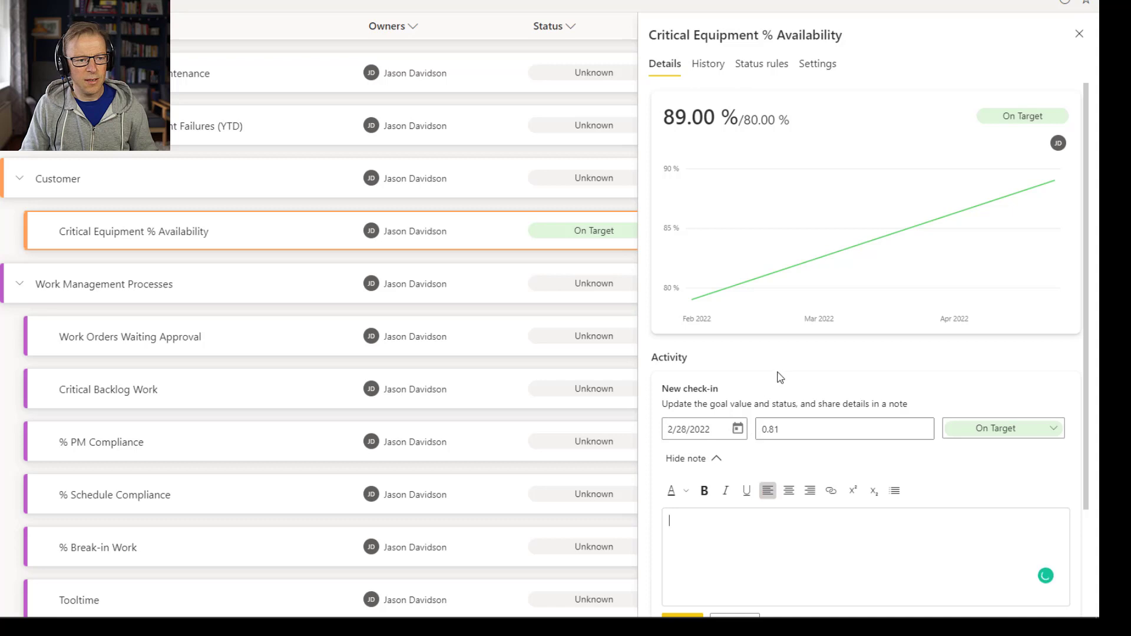
scroll(777, 373, "down", 2)
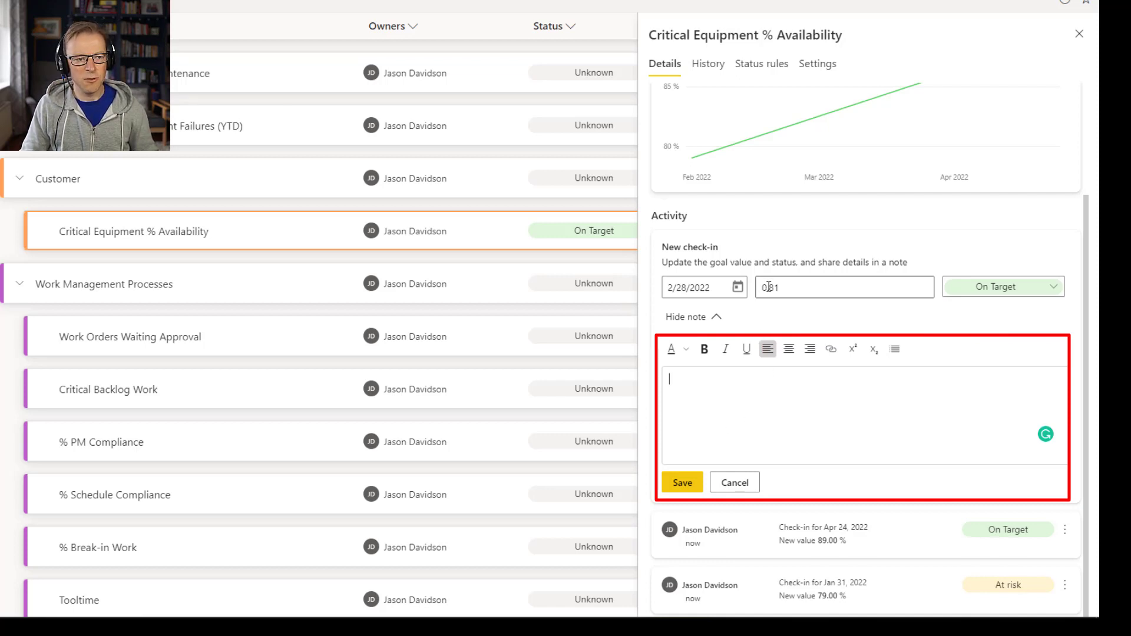
left_click(769, 368)
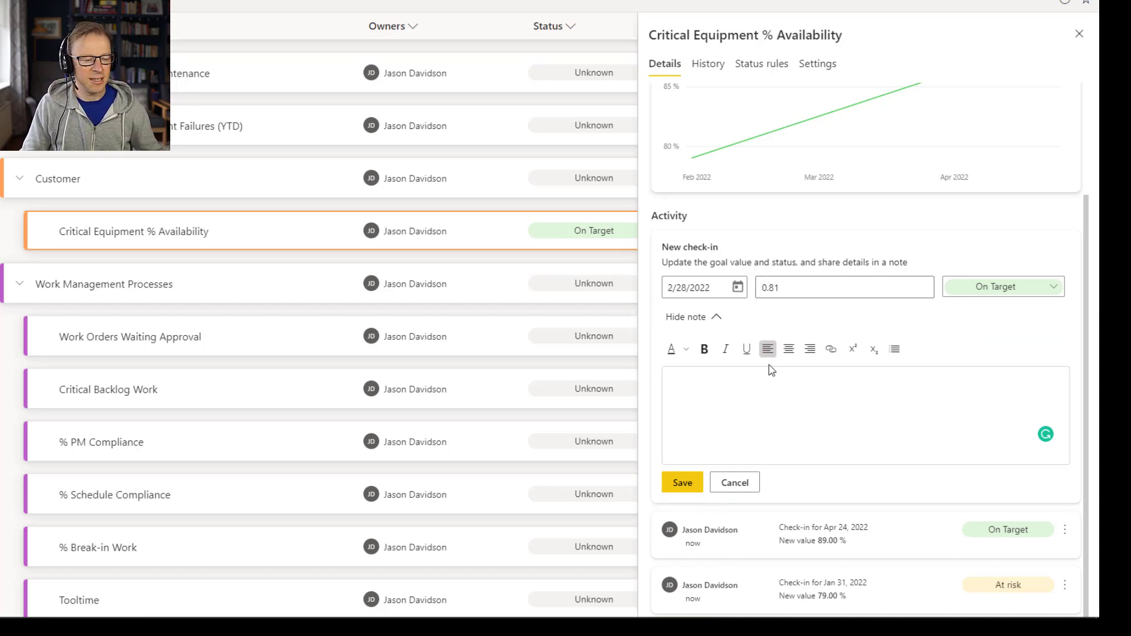
type("improvement in pump 101 starting to show on availability results")
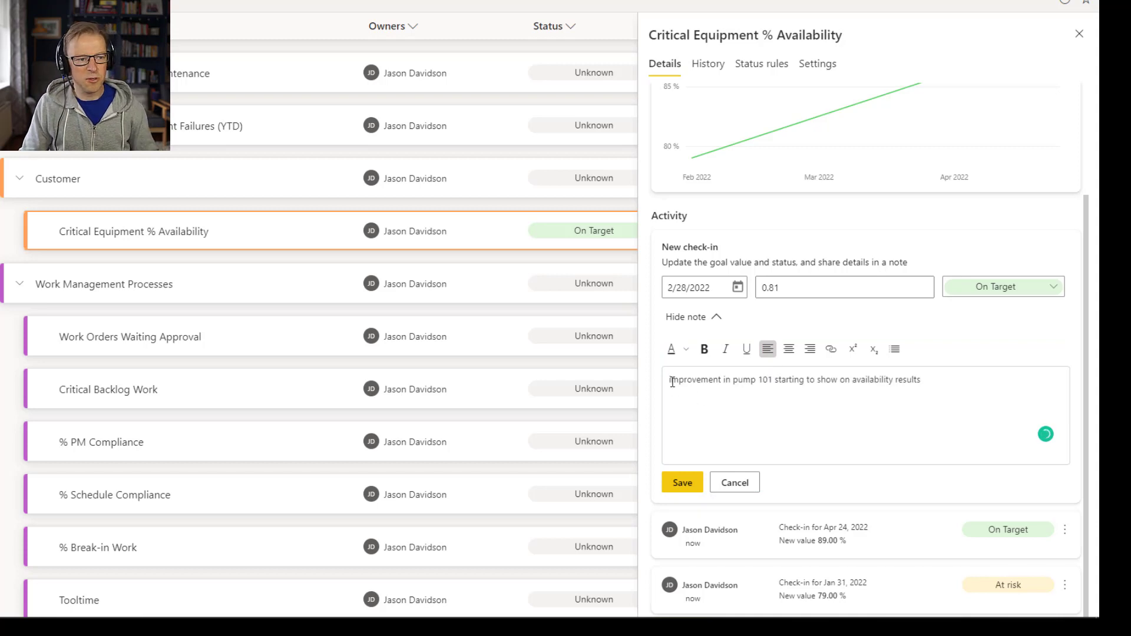
key("Home")
type("I")
key("Delete")
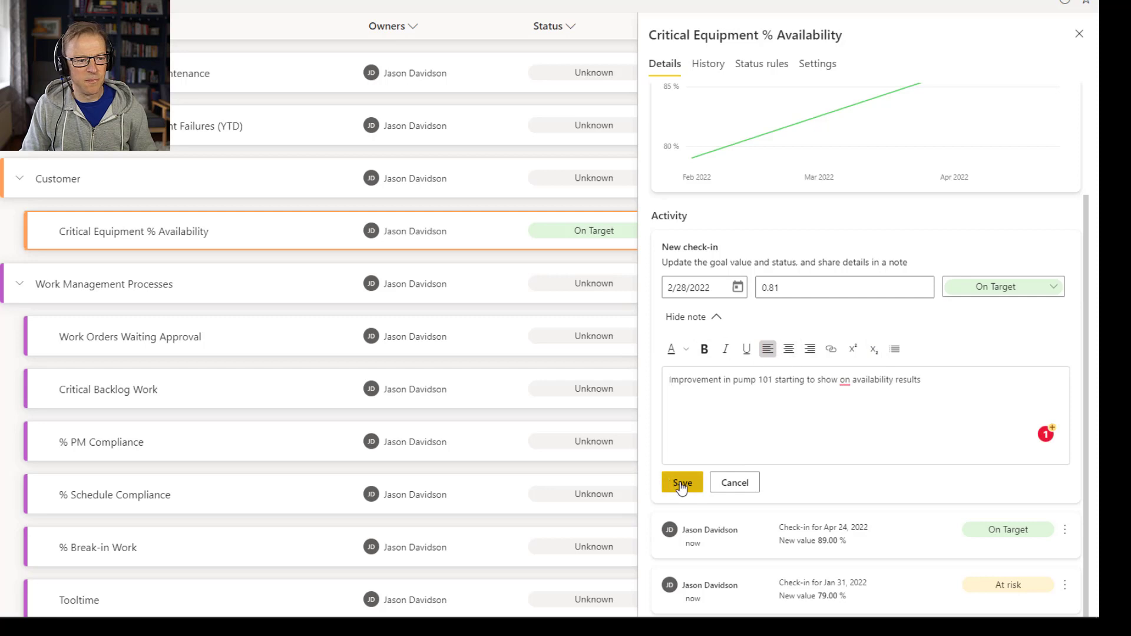
left_click(683, 483)
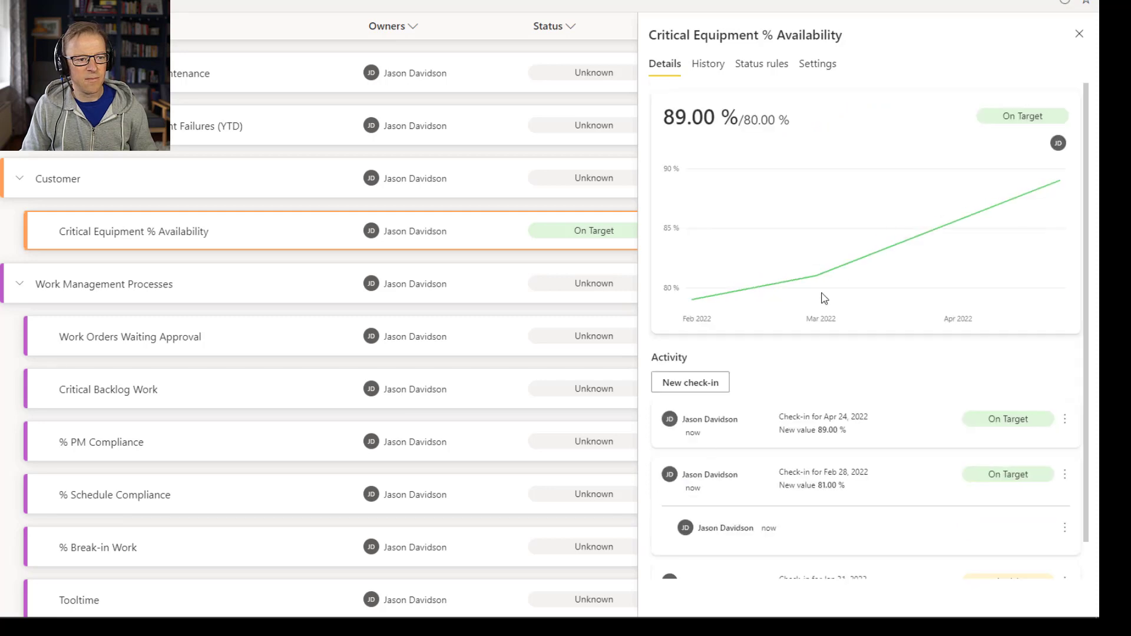
Review the check-in activity and change history of Critical Equipment % Availability, and examine its value and progress trend on the scorecard
scroll(775, 416, "down", 1)
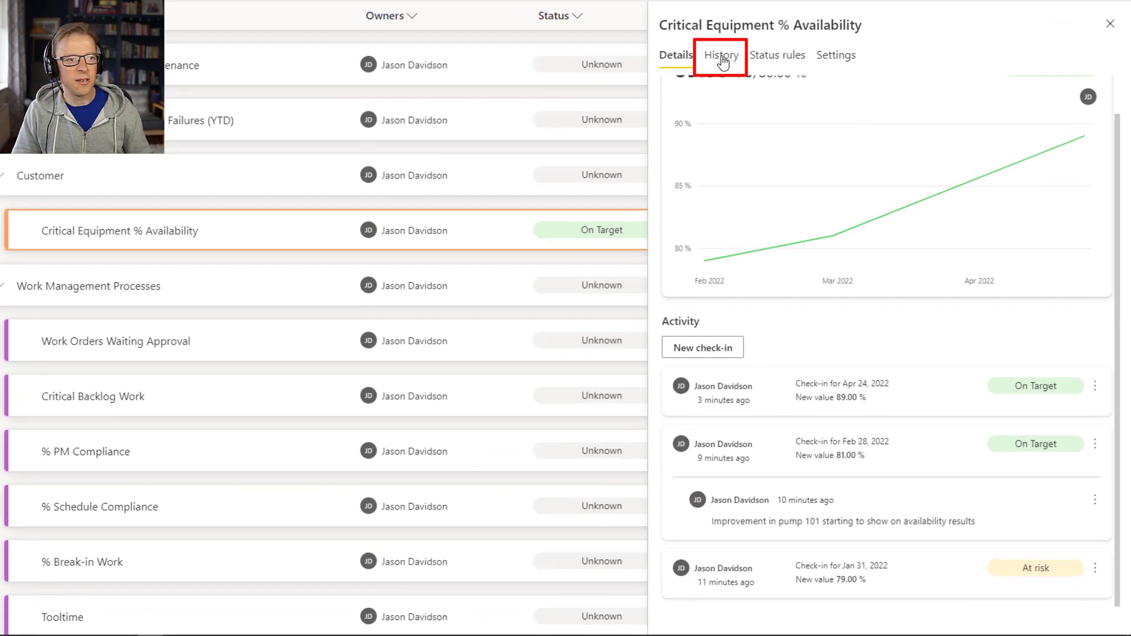
left_click(722, 56)
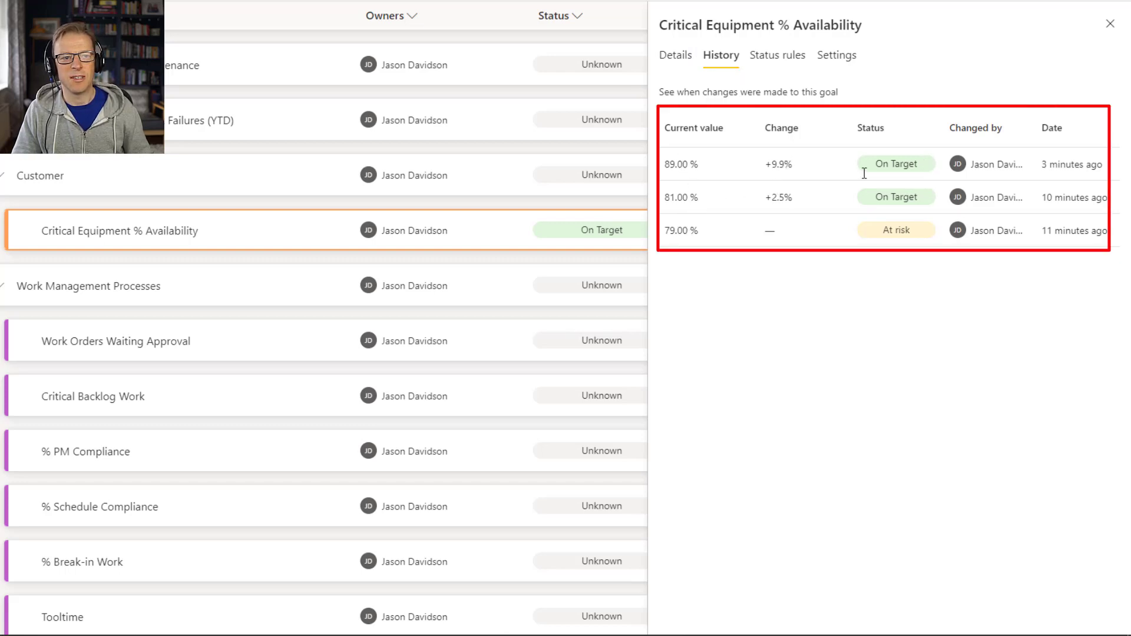
left_click(687, 57)
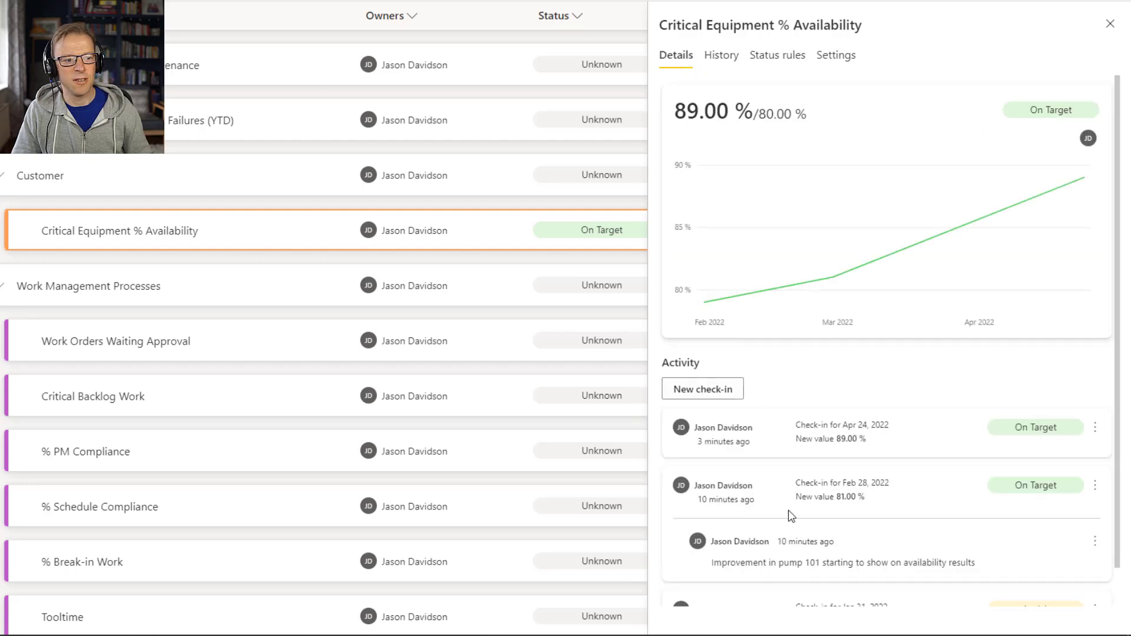
left_click(724, 58)
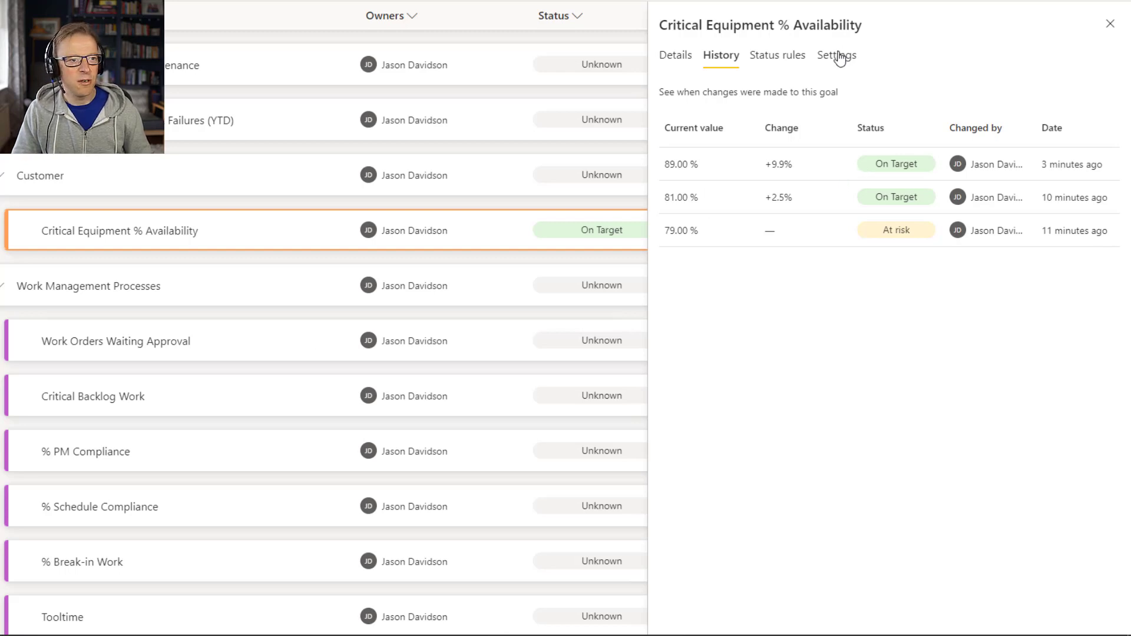
left_click(1110, 24)
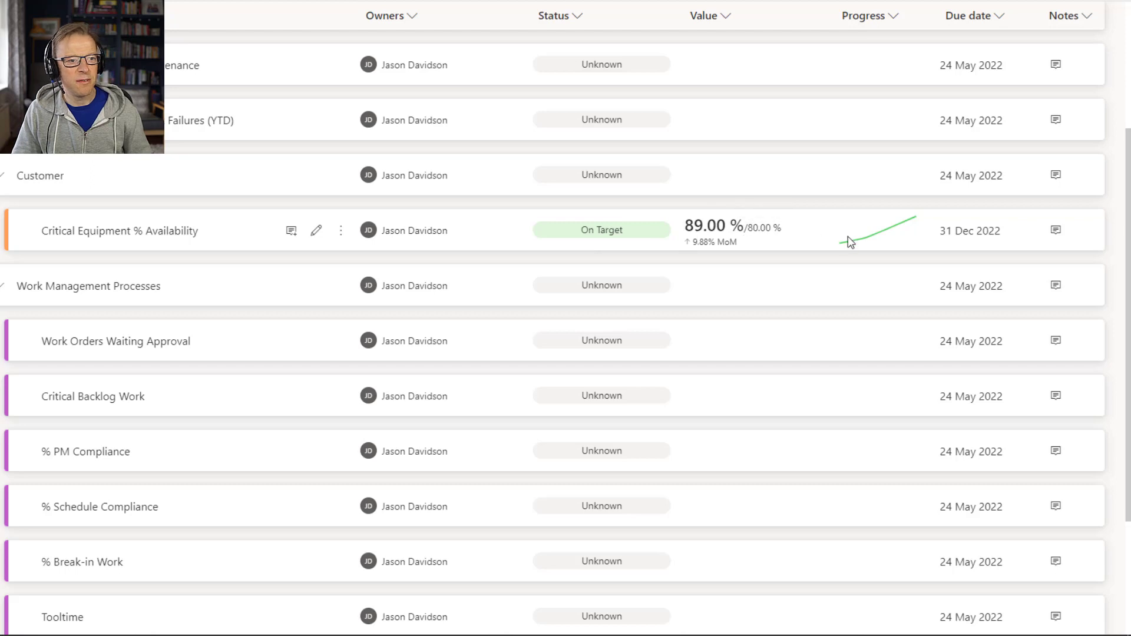
mouse_move(916, 220)
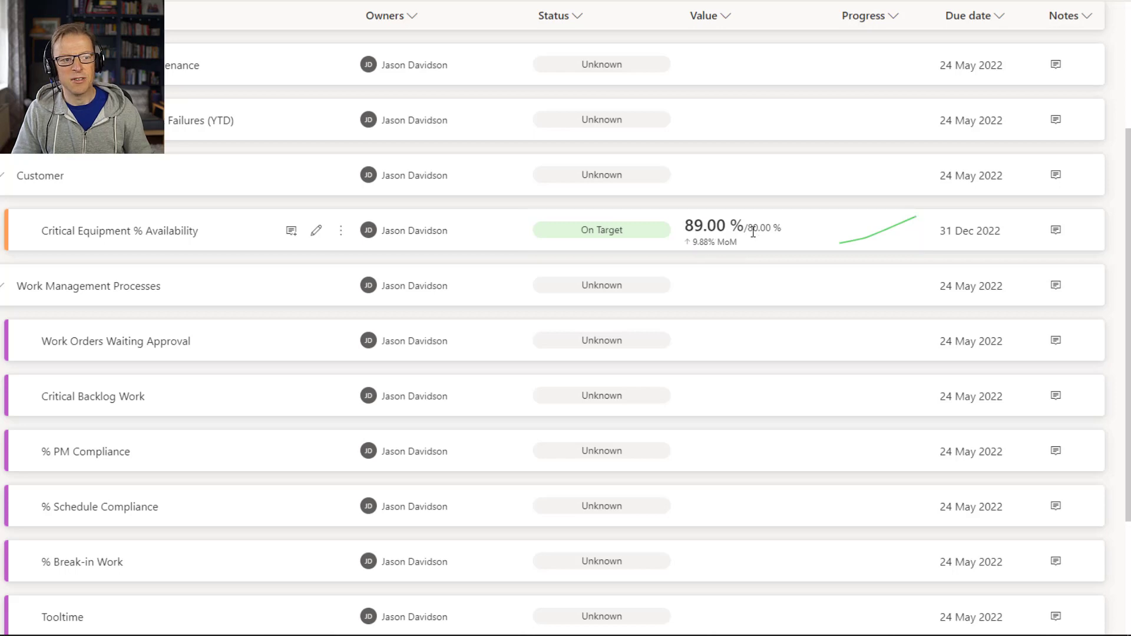
mouse_move(750, 233)
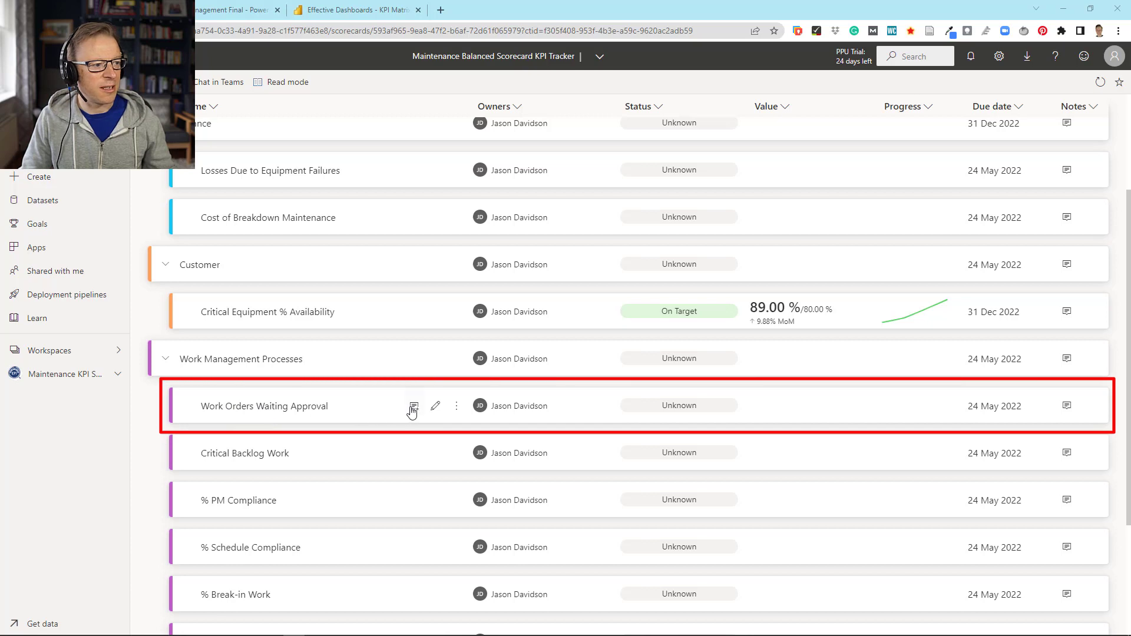
Edit the Work Orders Waiting Approval subgoal and choose the Work Management Final app report as the data source for its current value
left_click(435, 408)
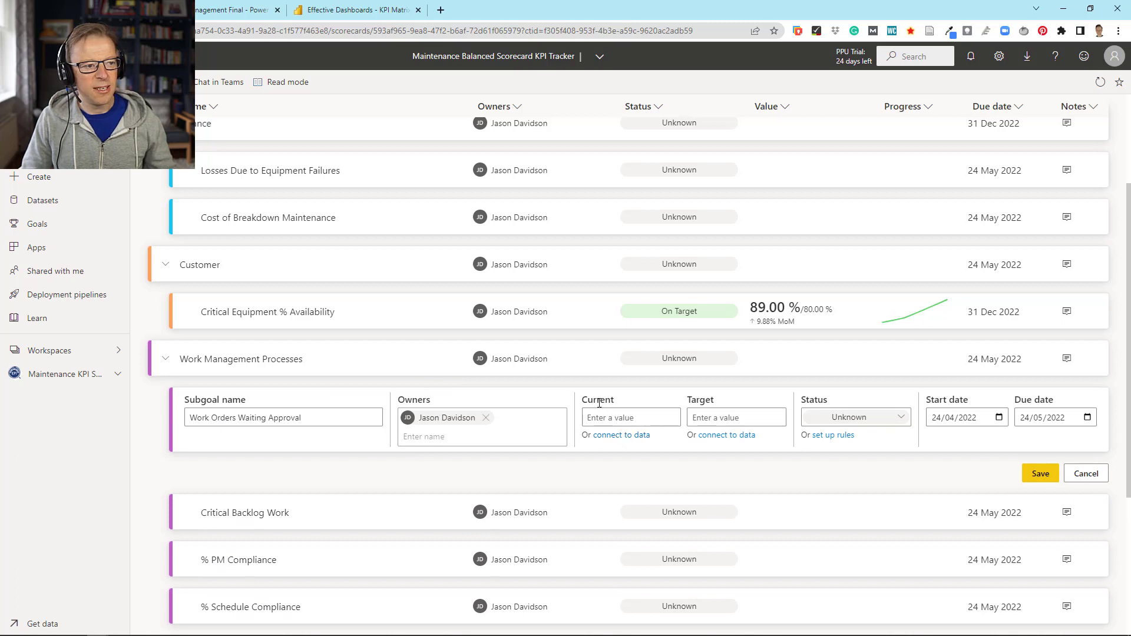
left_click(622, 439)
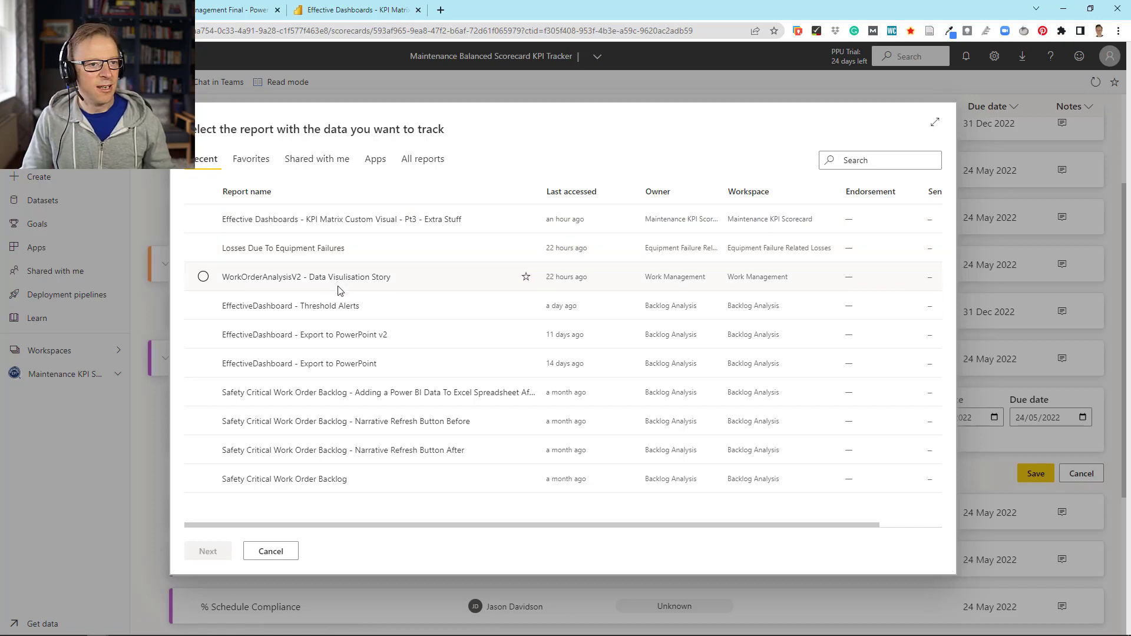
left_click(376, 159)
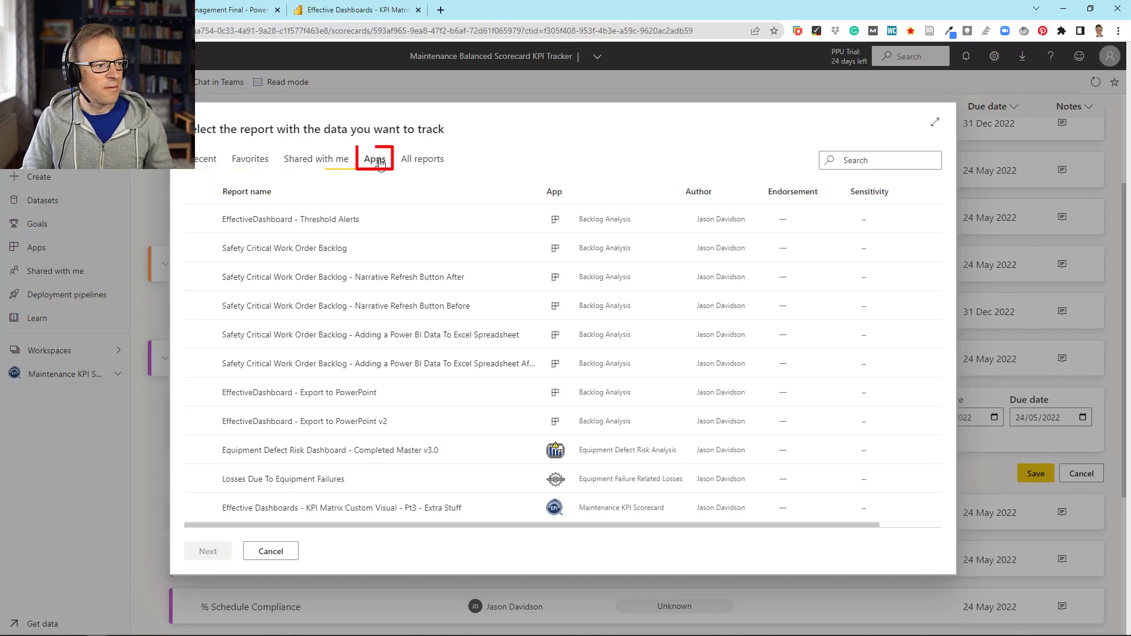
scroll(445, 412, "down", 1)
scroll(445, 412, "down", 2)
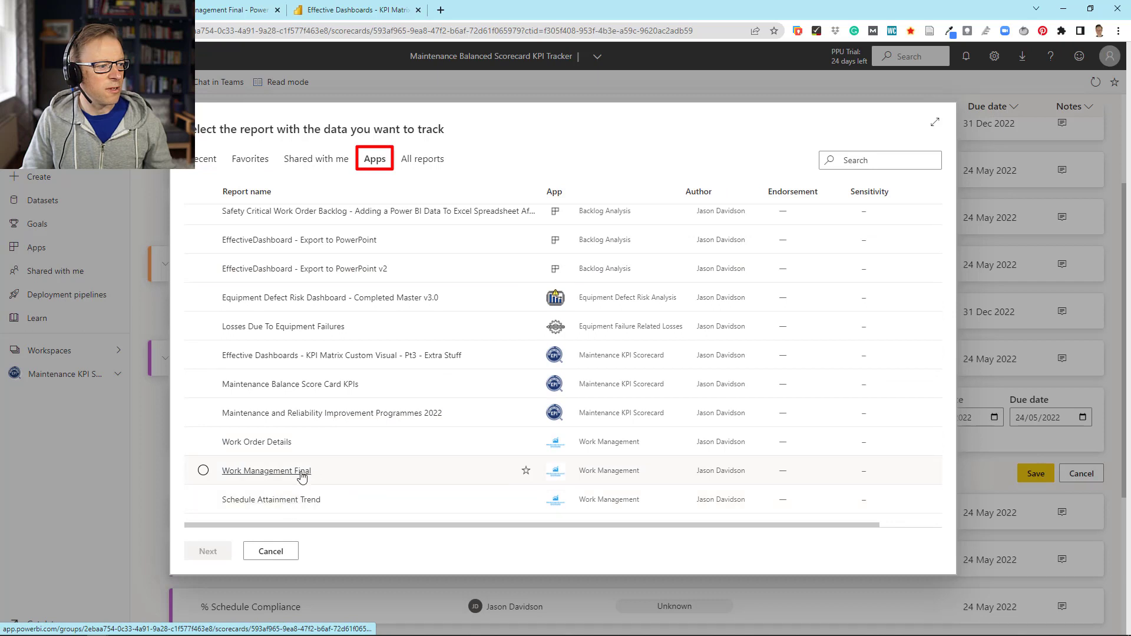
left_click(274, 474)
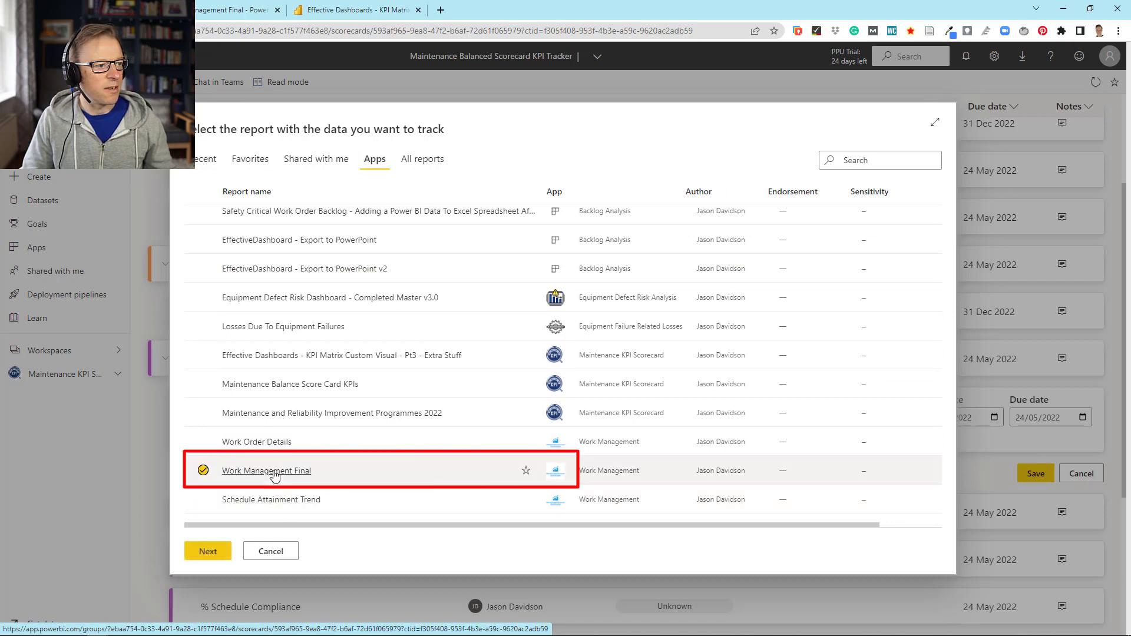
left_click(209, 551)
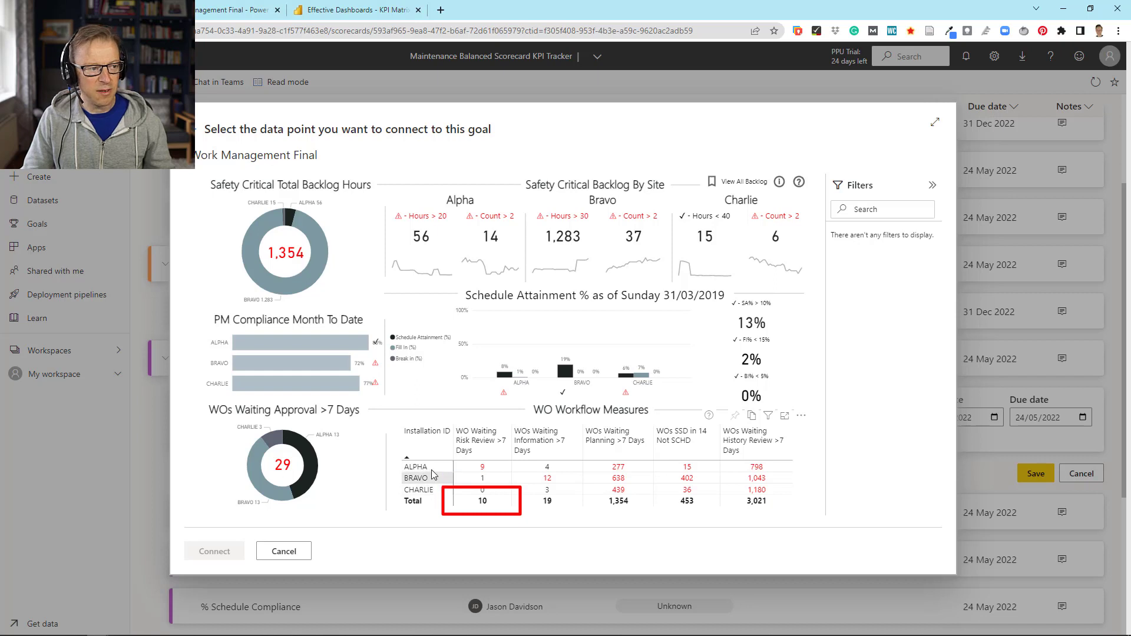
Connect the current value to the total of the WO Waiting Risk Review >7 Days measure in the WO Workflow Measures table
left_click(491, 505)
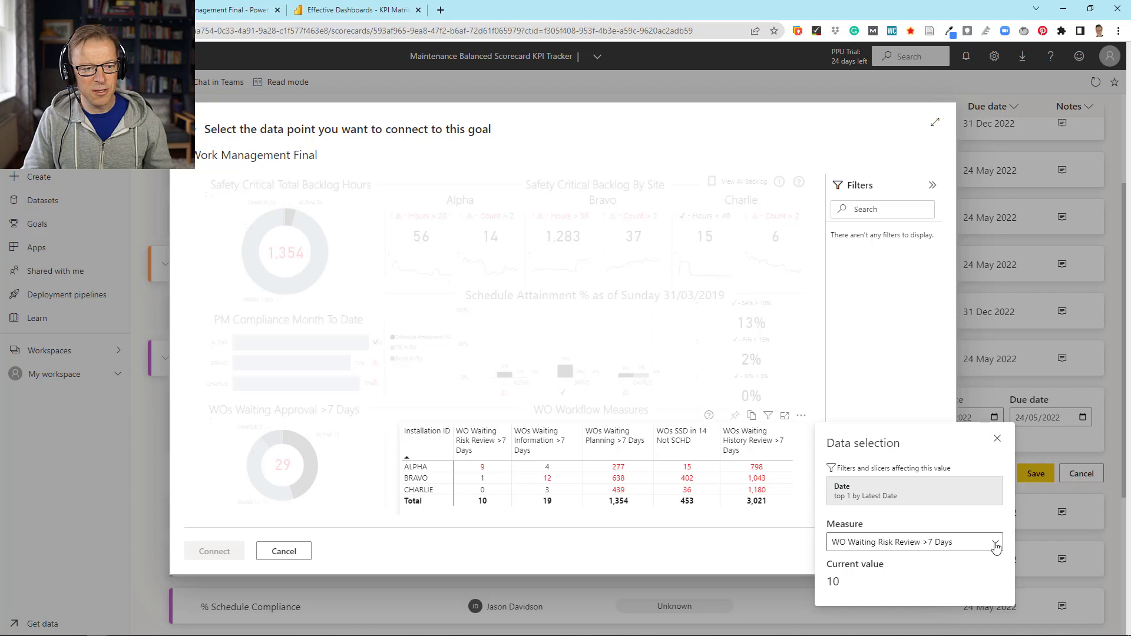
left_click(994, 546)
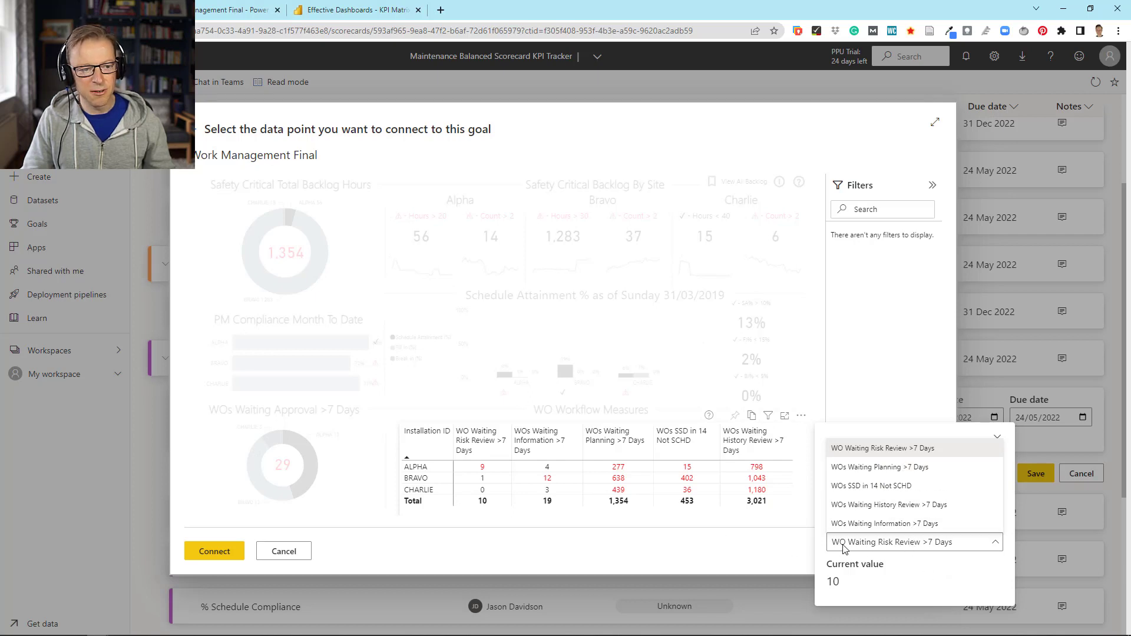
left_click(859, 571)
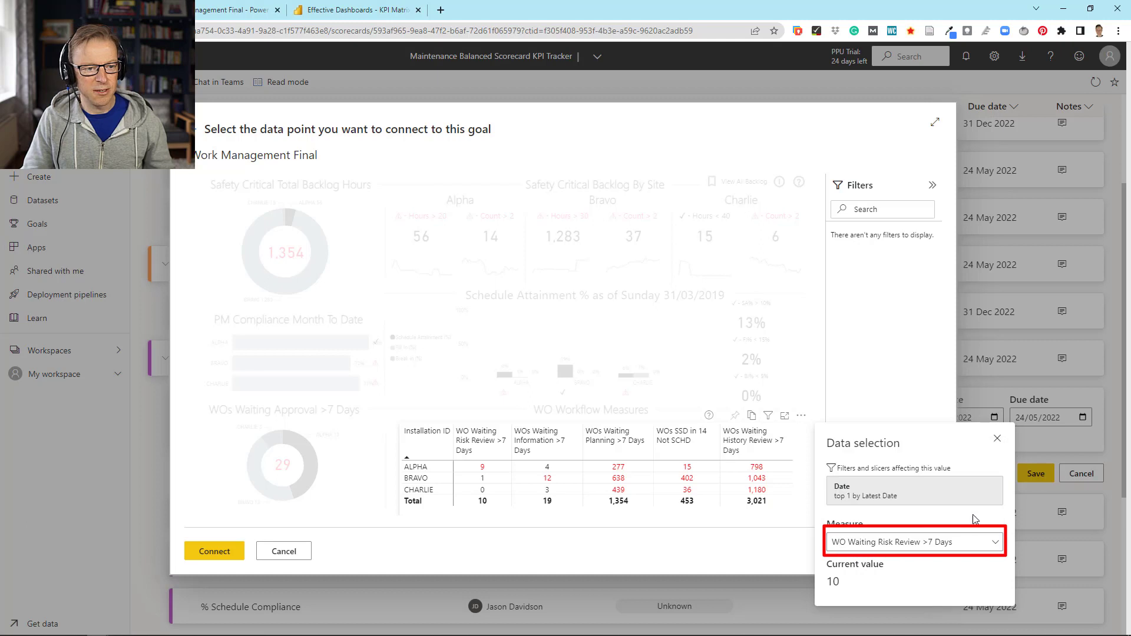
left_click(209, 552)
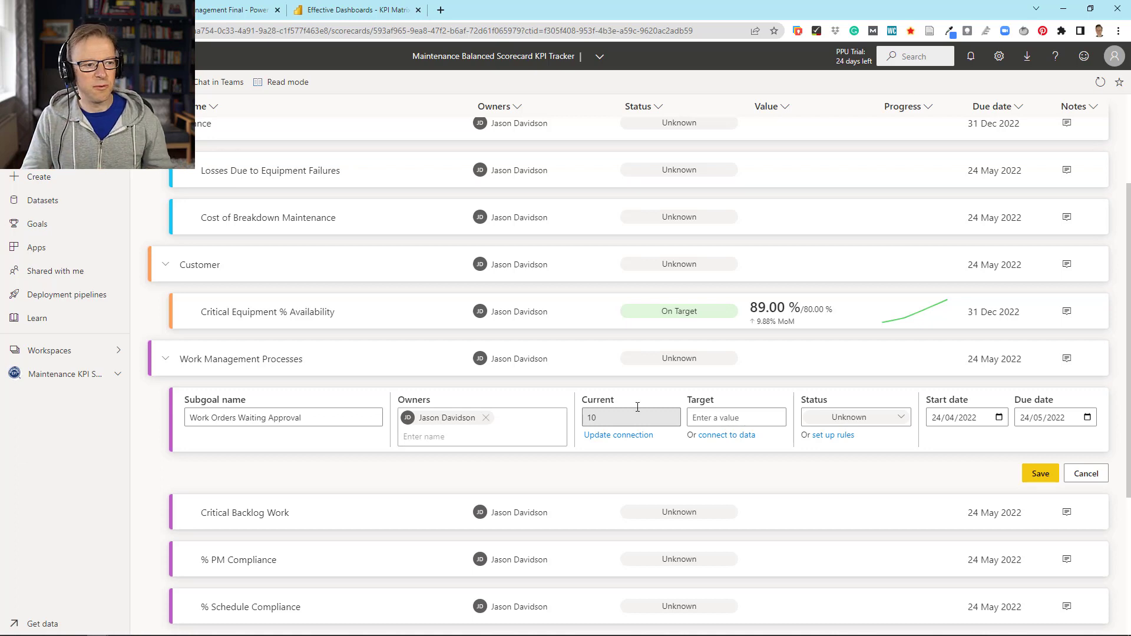
Set the target of the Work Orders Waiting Approval subgoal to 15 and open its status rules
left_click(735, 415)
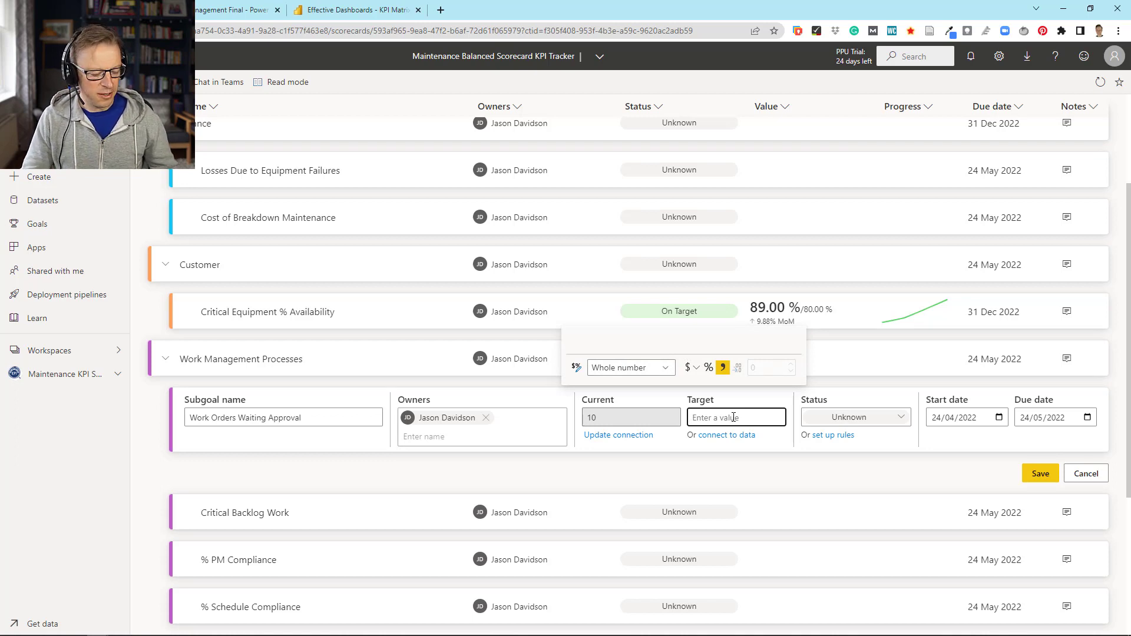
type("15")
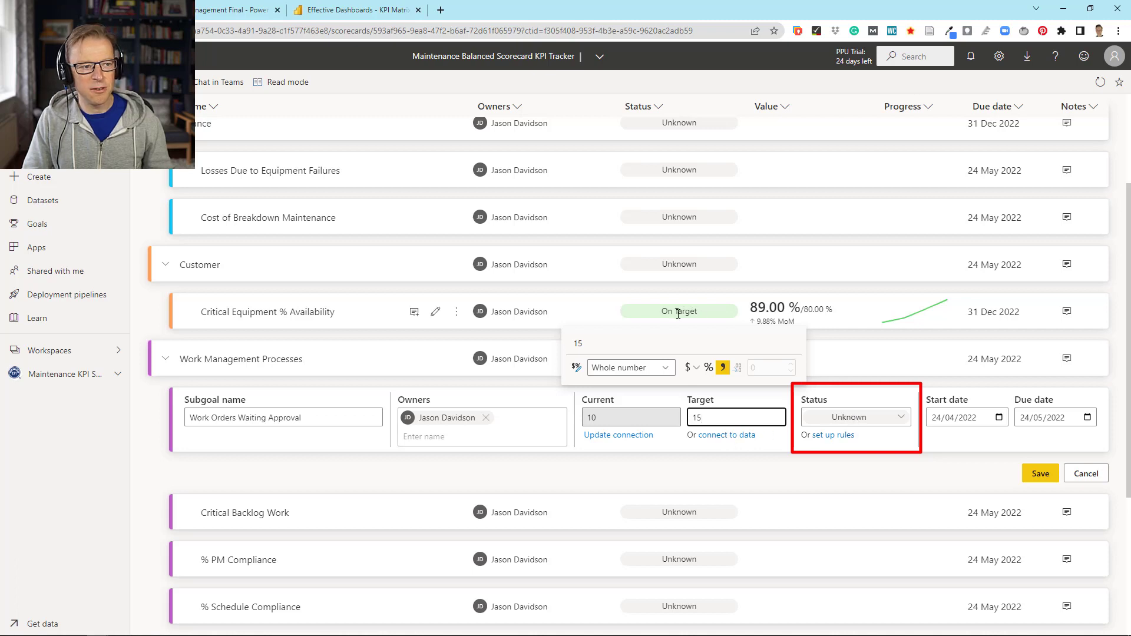
left_click(827, 436)
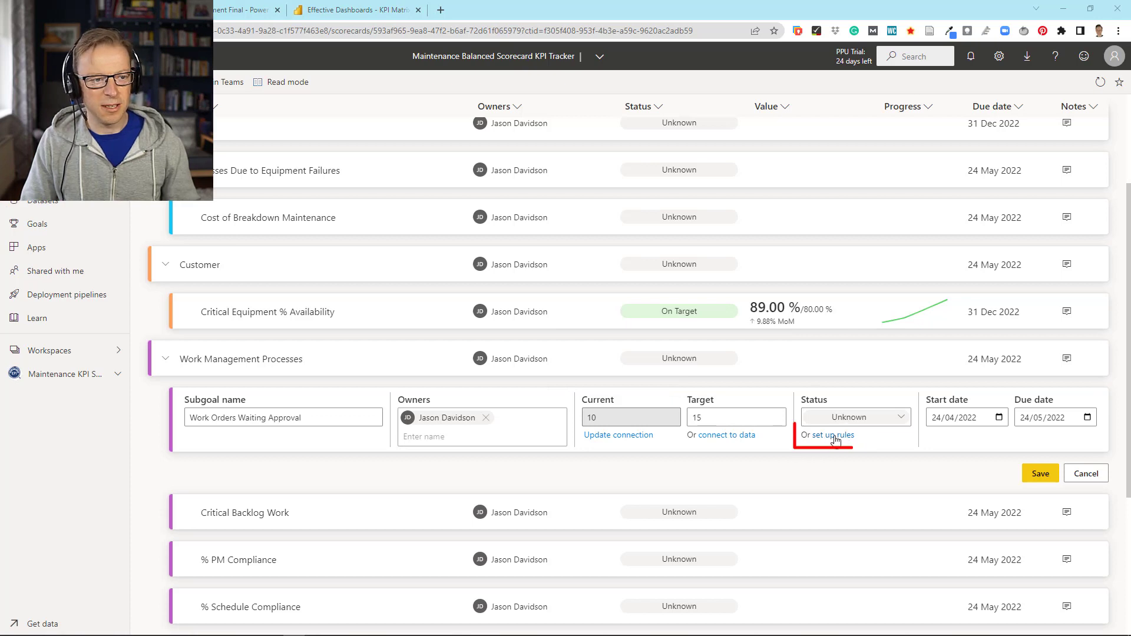
left_click(839, 437)
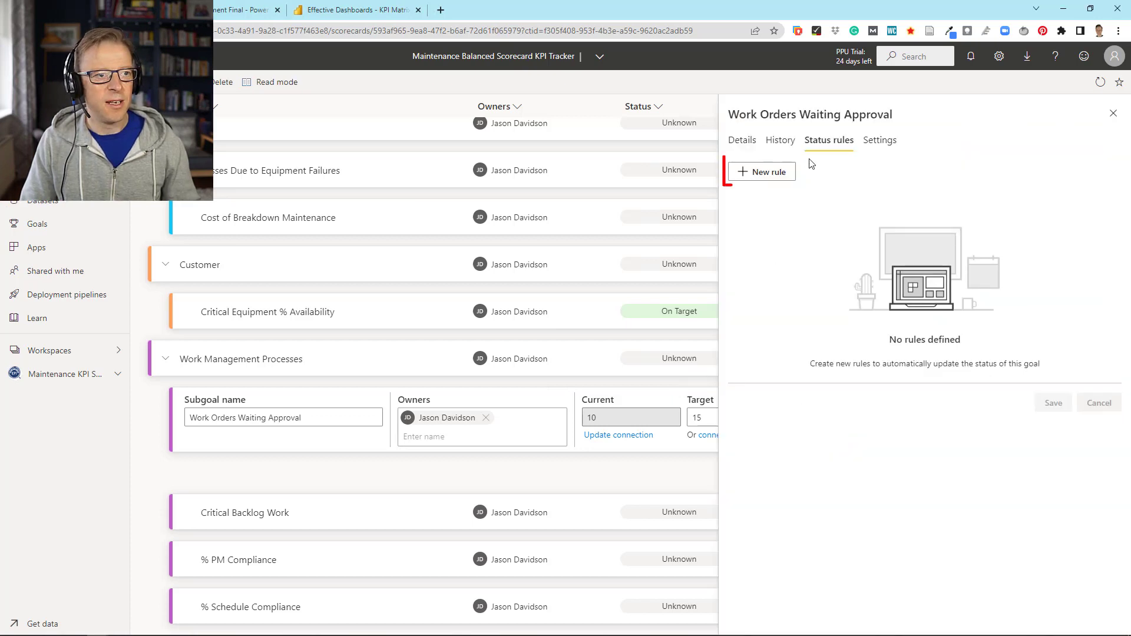
Add a status rule that changes the status to Off Target if the value is greater than 15
left_click(778, 175)
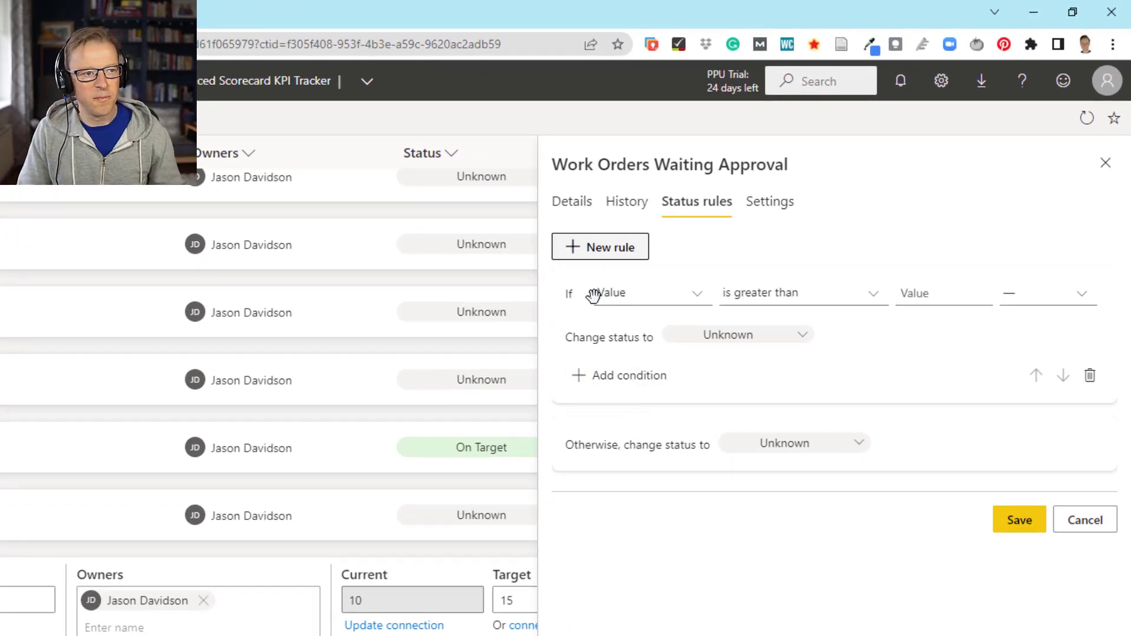
left_click(923, 292)
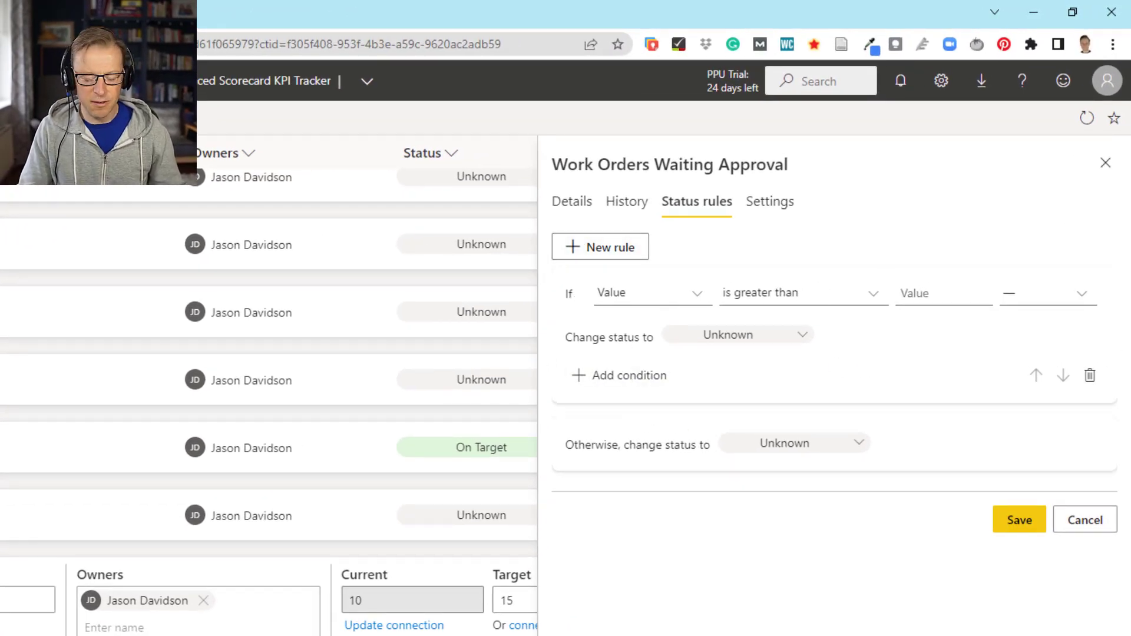
type("15")
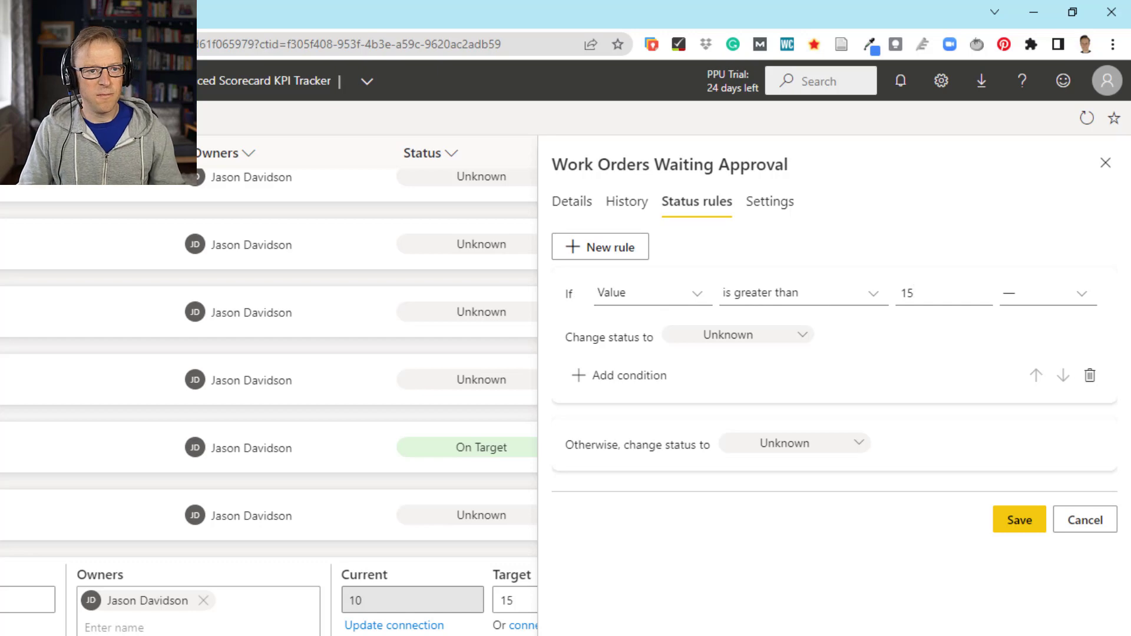
left_click(1057, 303)
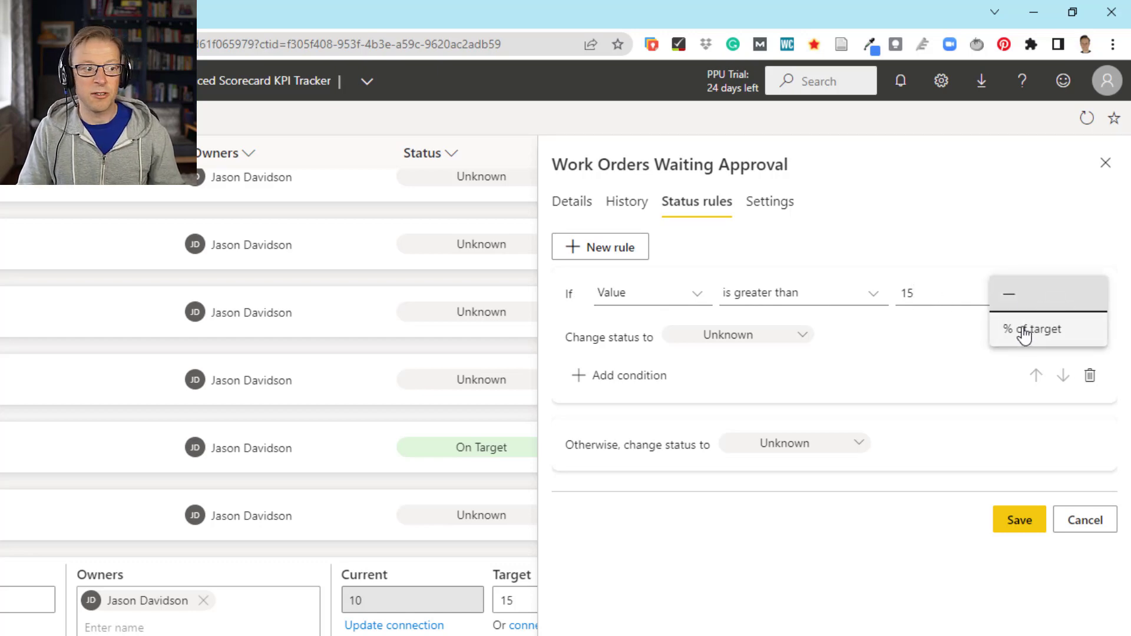
left_click(1001, 296)
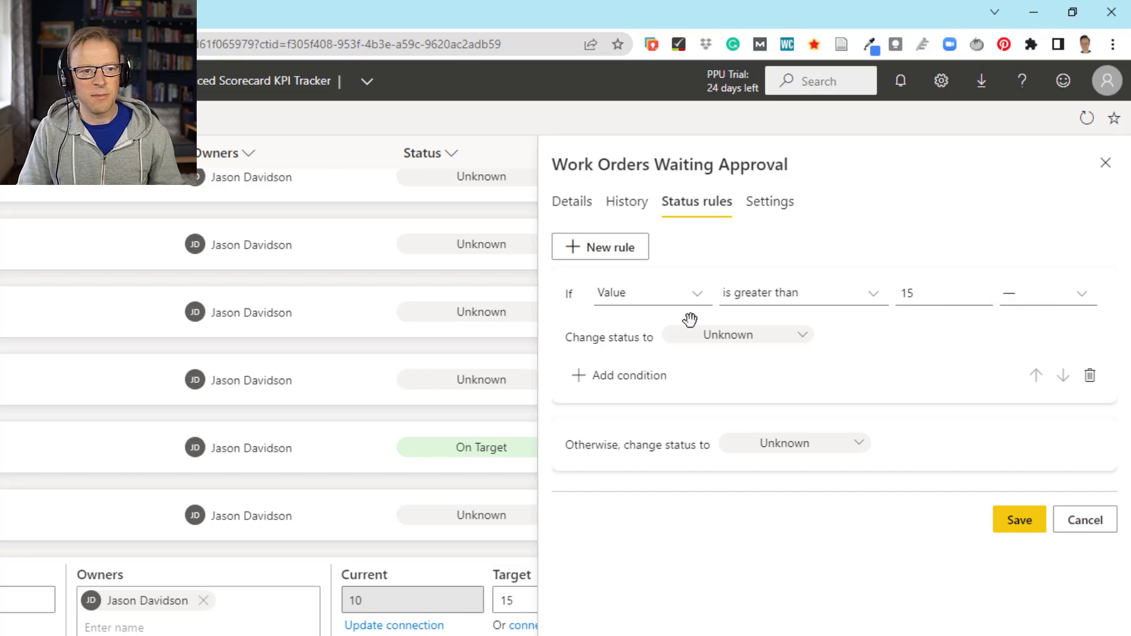
left_click(800, 345)
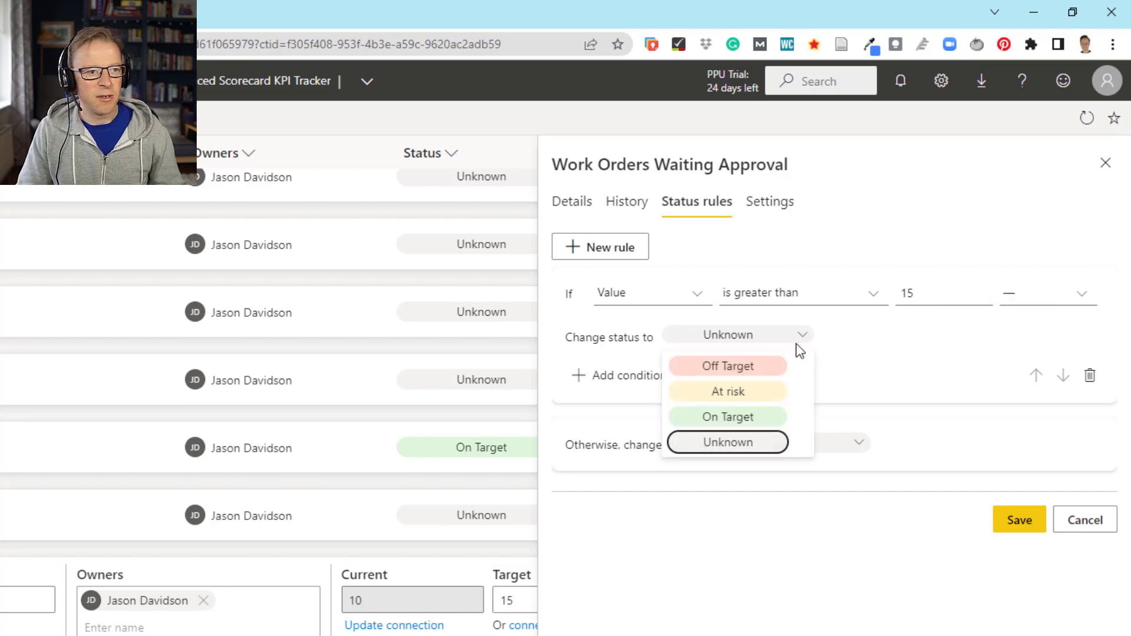
left_click(730, 369)
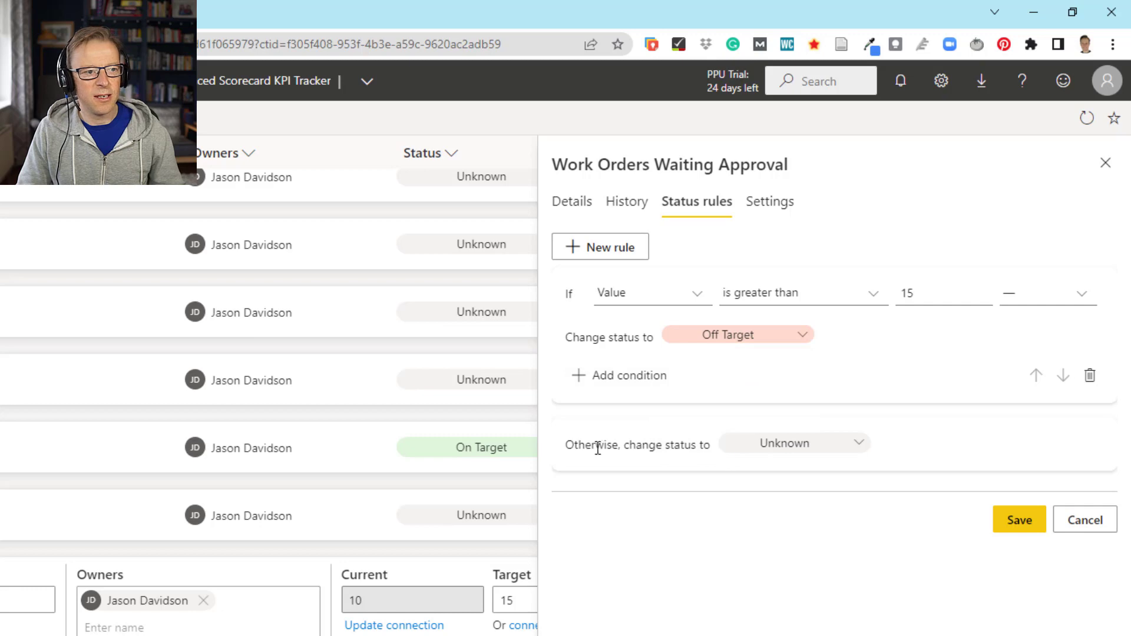
Set the otherwise status to On Target, then save the status rules and the Work Orders Waiting Approval subgoal
left_click(827, 451)
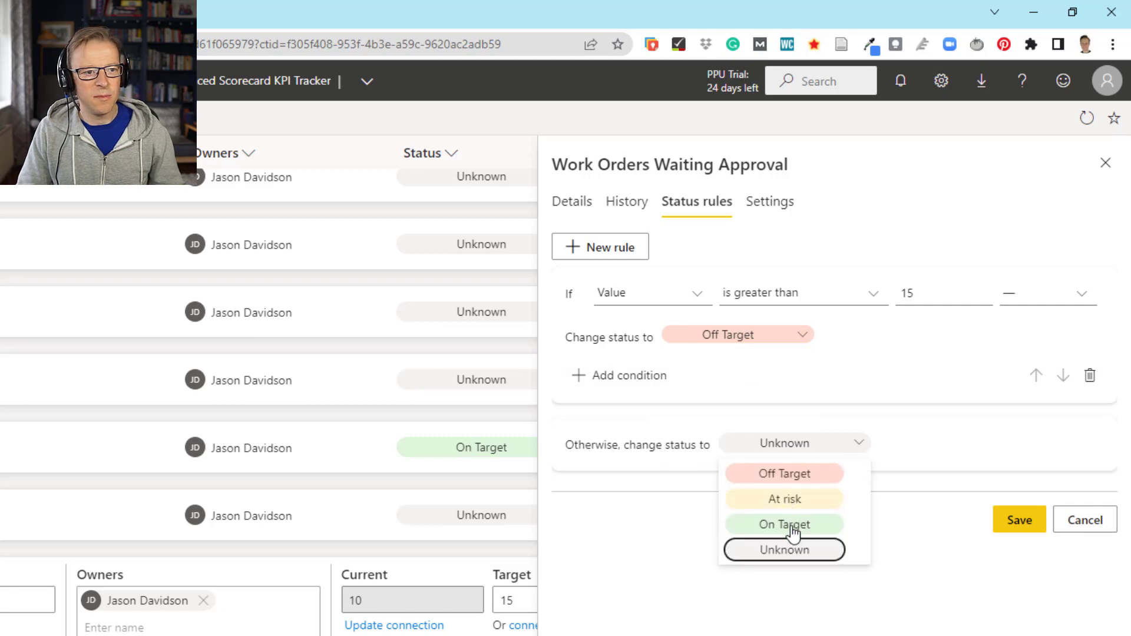
left_click(797, 531)
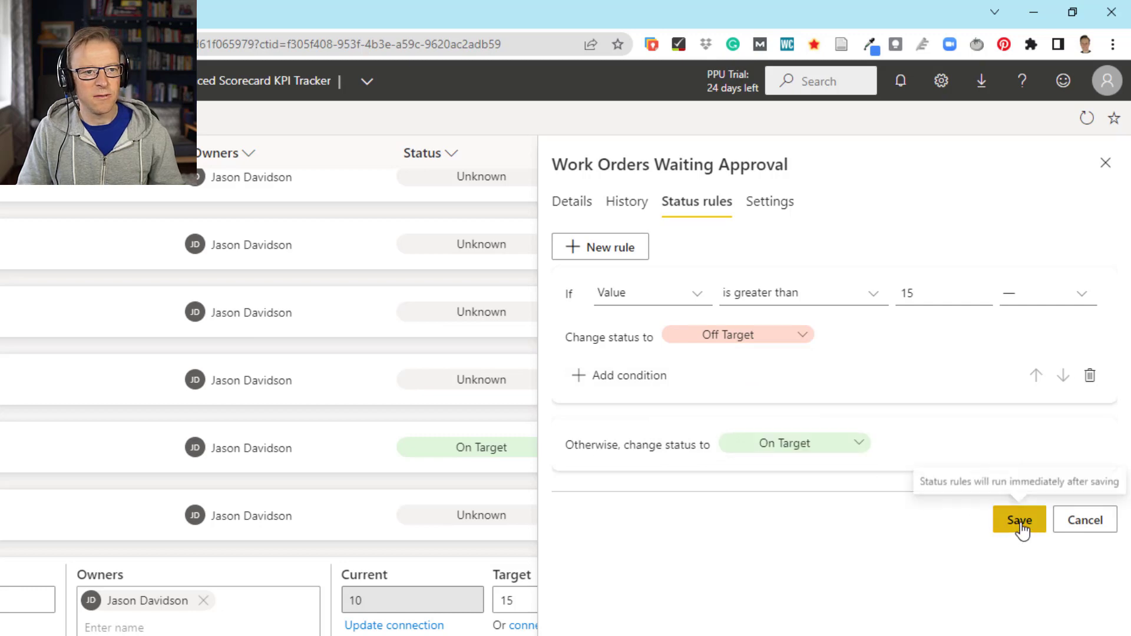
left_click(1019, 519)
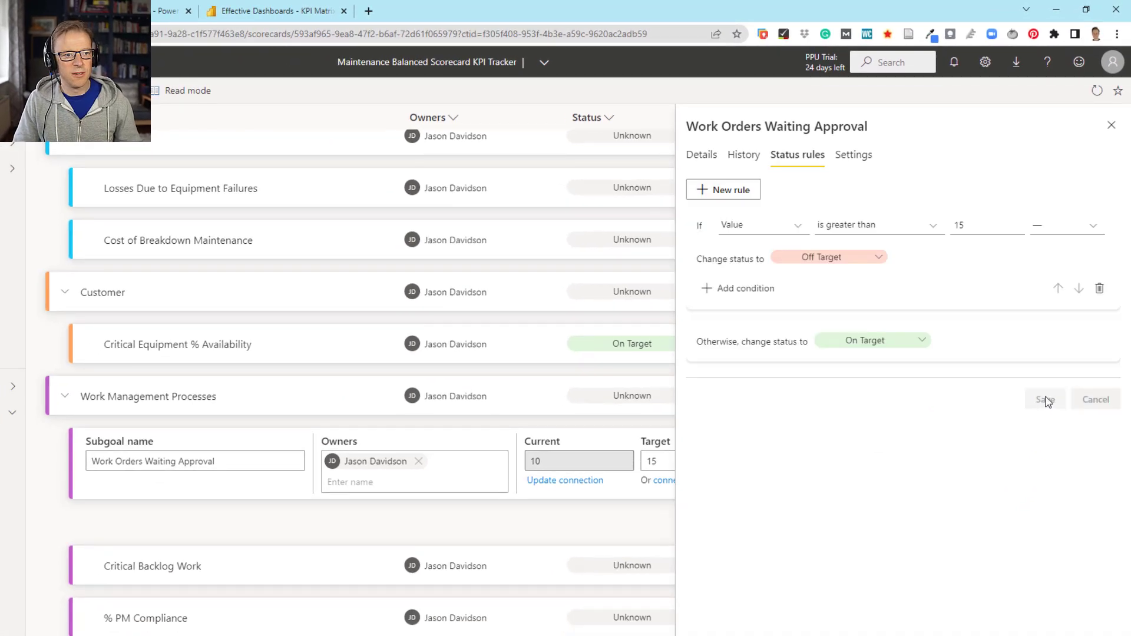
left_click(1112, 131)
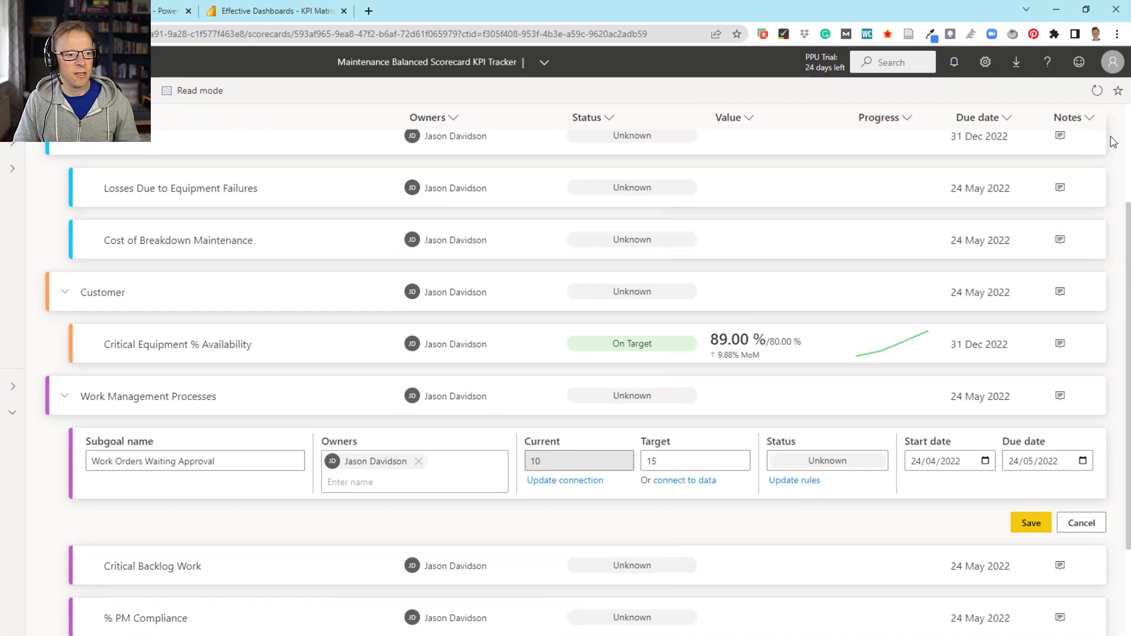
left_click(1022, 526)
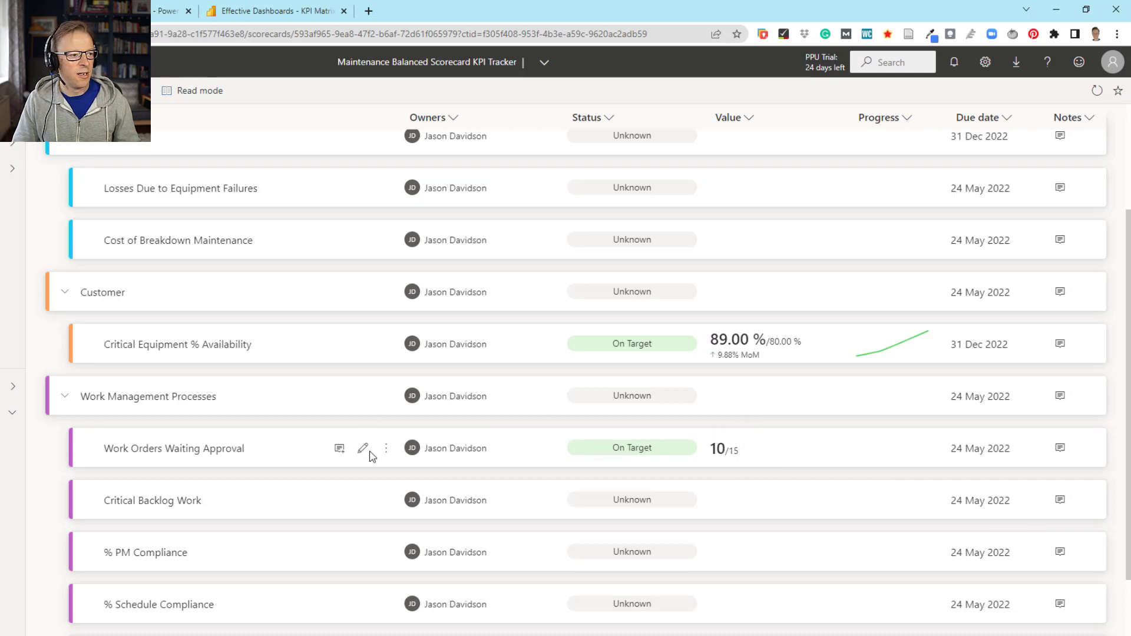
left_click(64, 403)
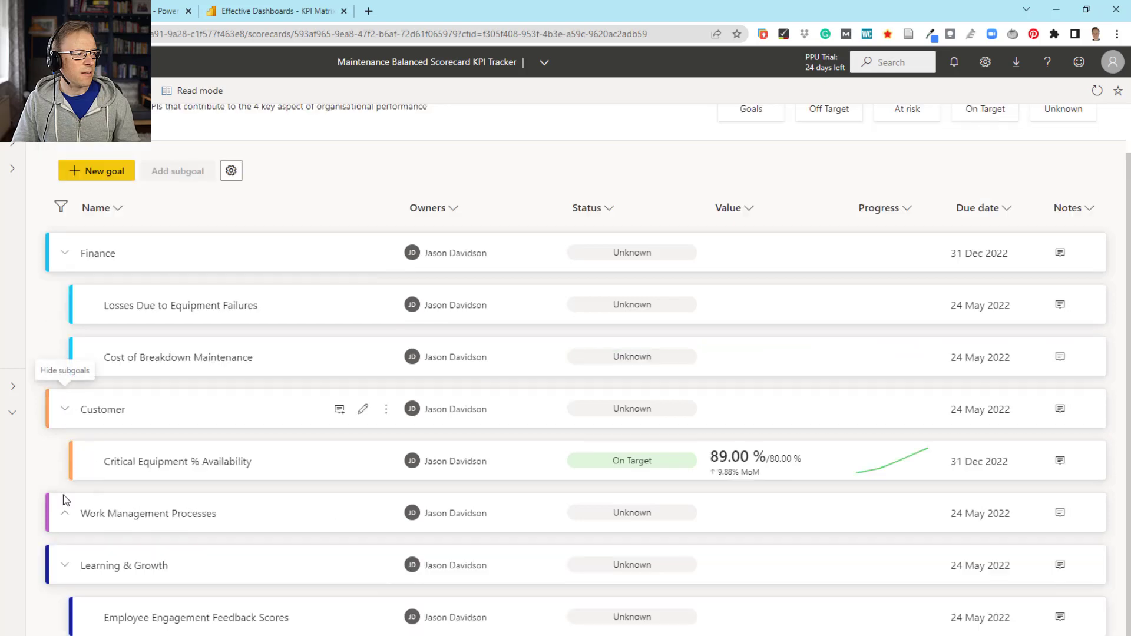
left_click(64, 514)
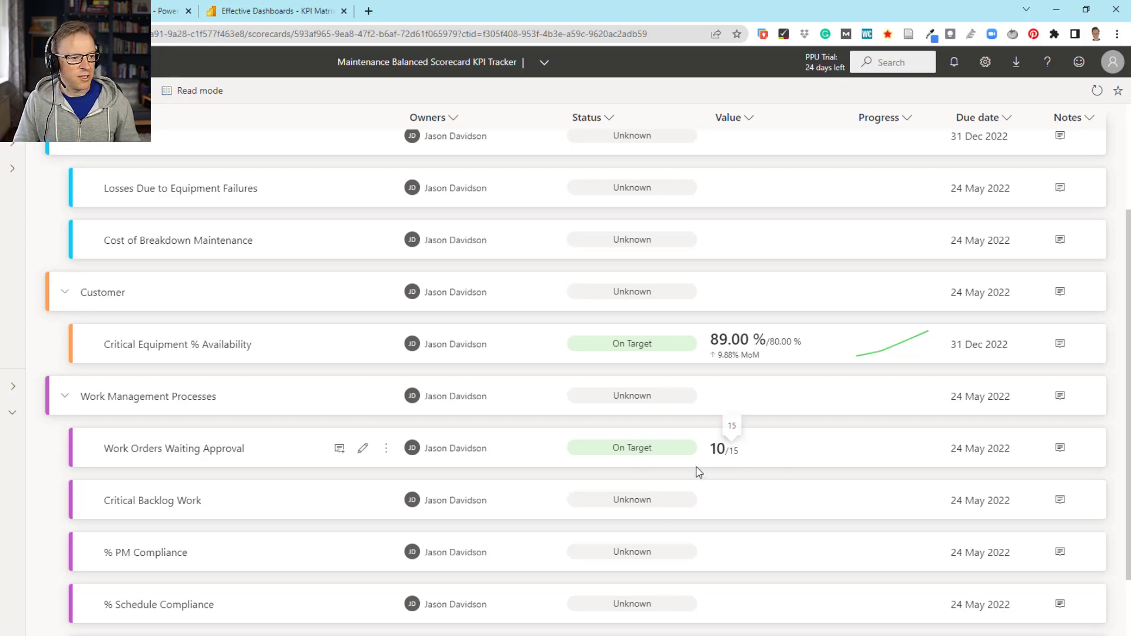
Edit the Losses Due to Equipment Failures subgoal and choose the Losses Due To Equipment Failures report as the source for its current value
scroll(698, 472, "up", 1)
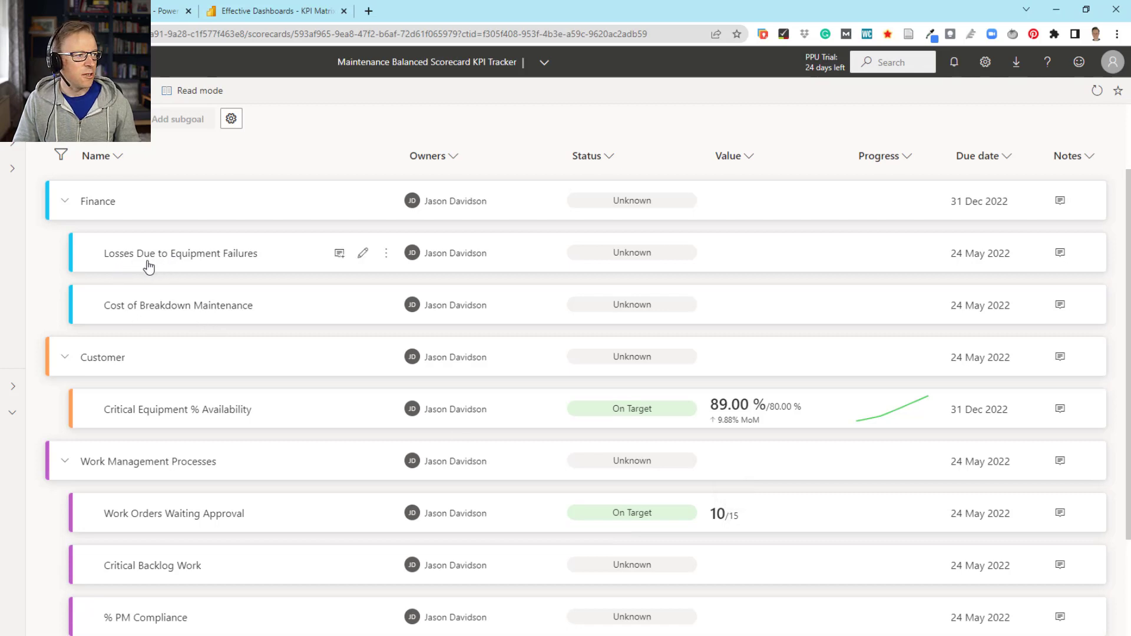
left_click(364, 254)
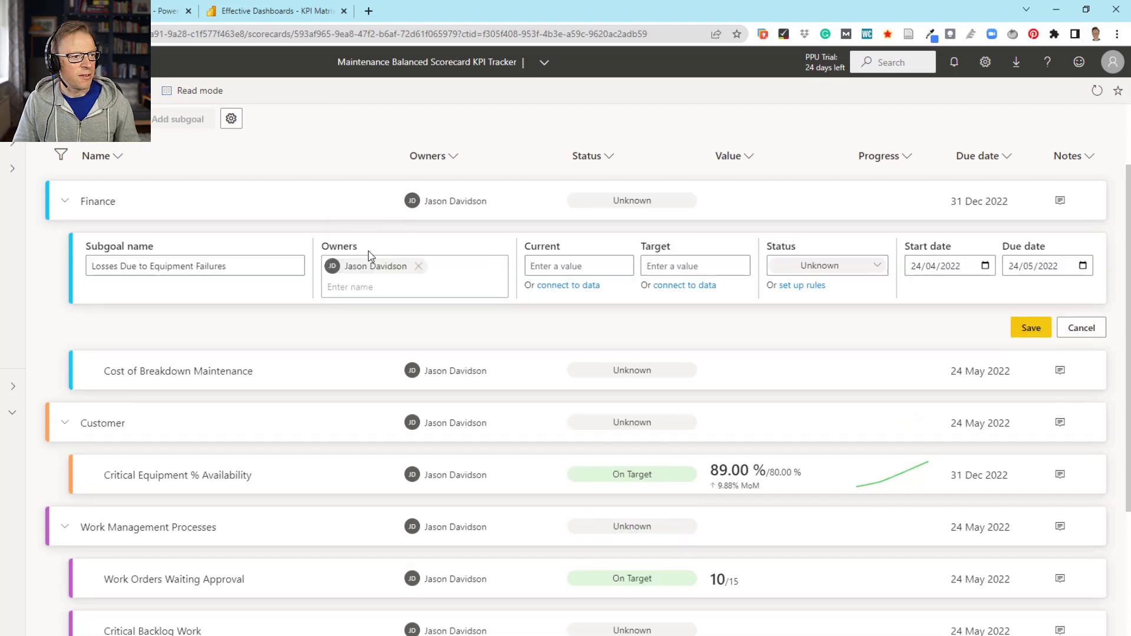
left_click(555, 286)
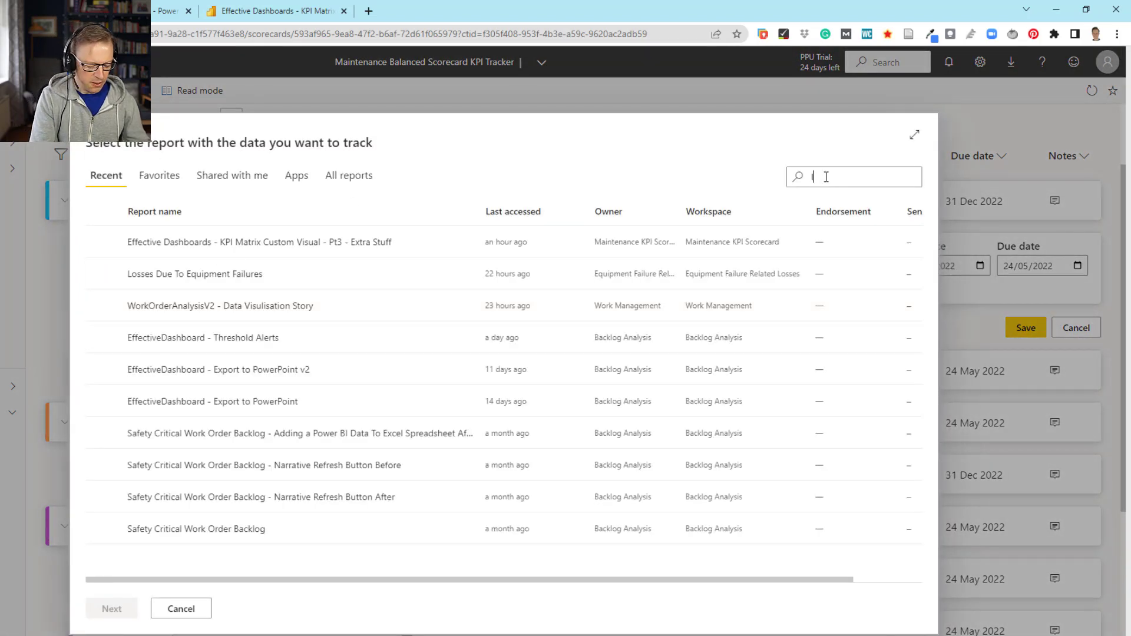
type("loss")
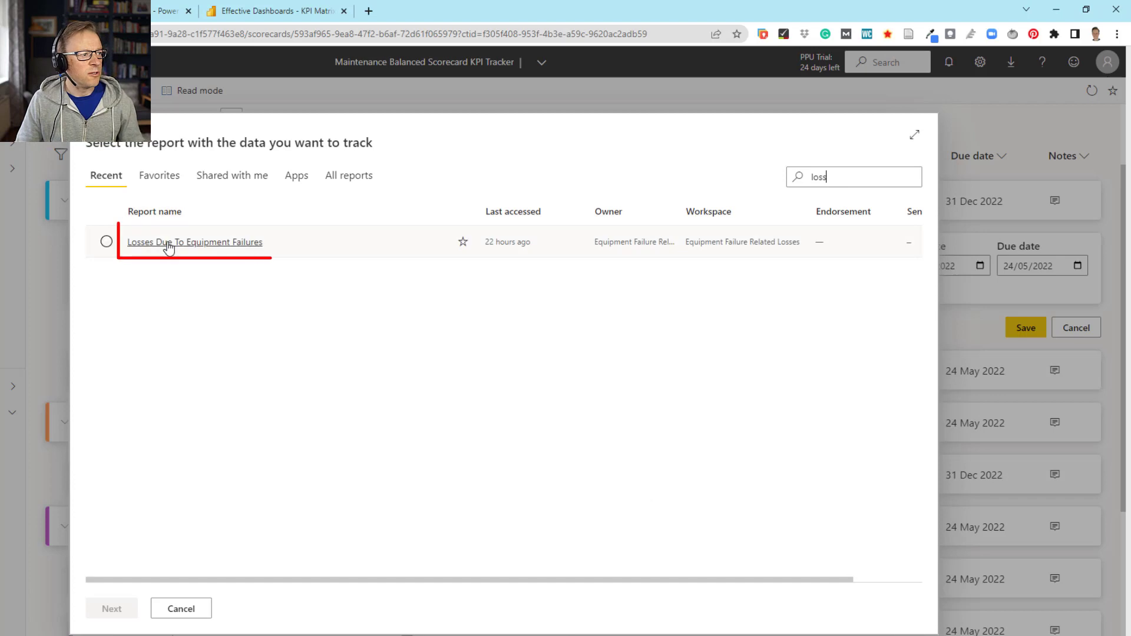
left_click(168, 248)
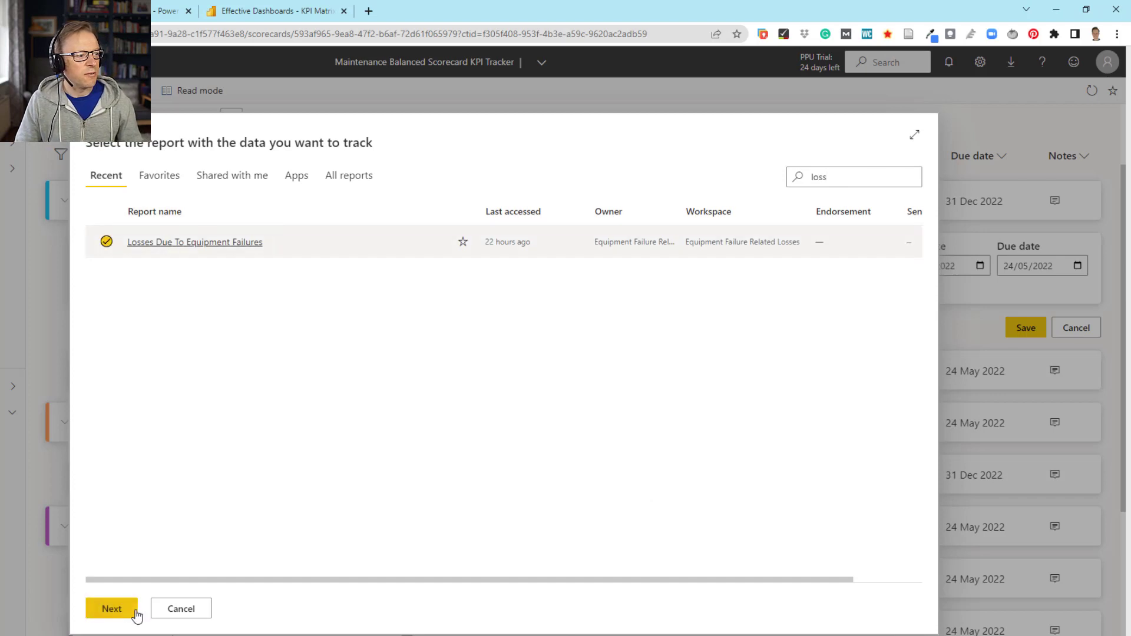
left_click(111, 608)
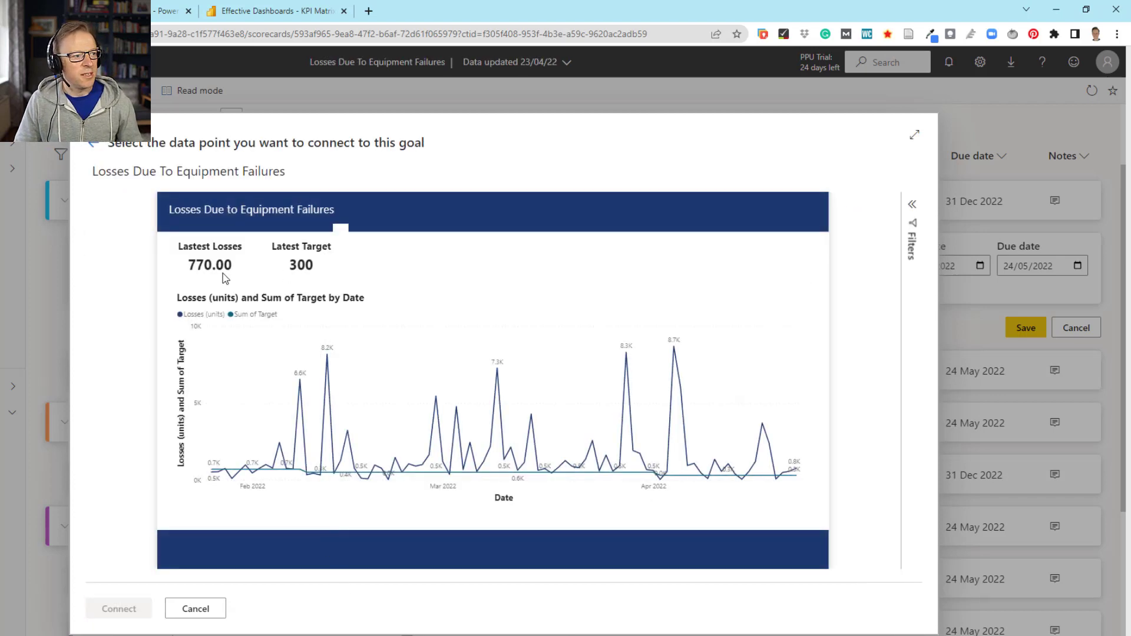
Connect the current value to the Losses (units) measure of the losses-by-date line chart, tracking all data in this time series
left_click(480, 348)
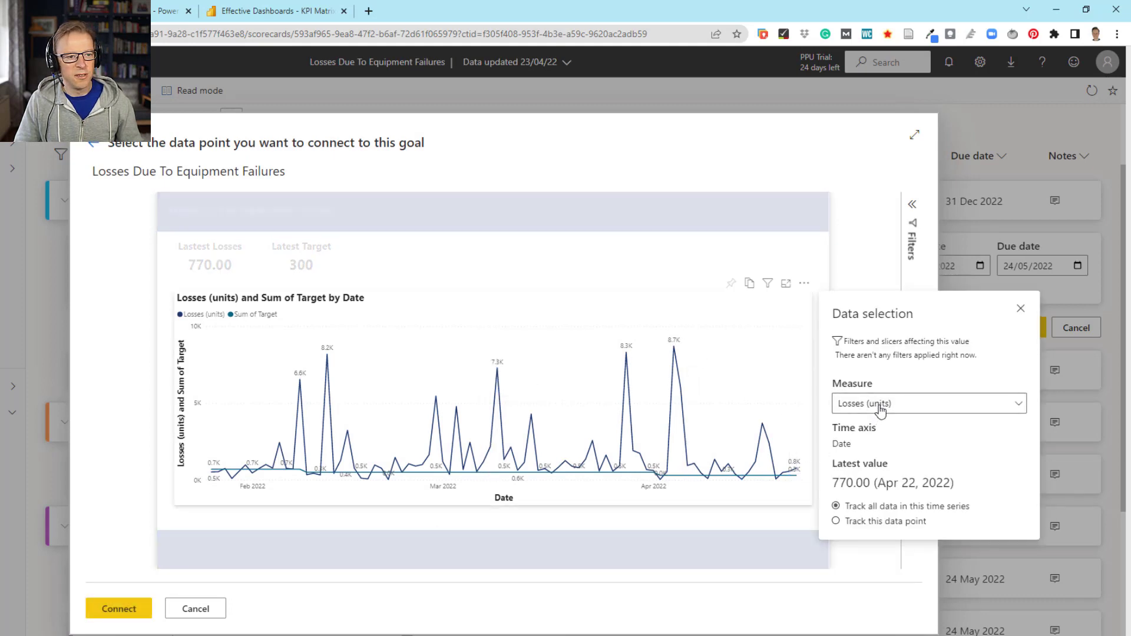
left_click(881, 409)
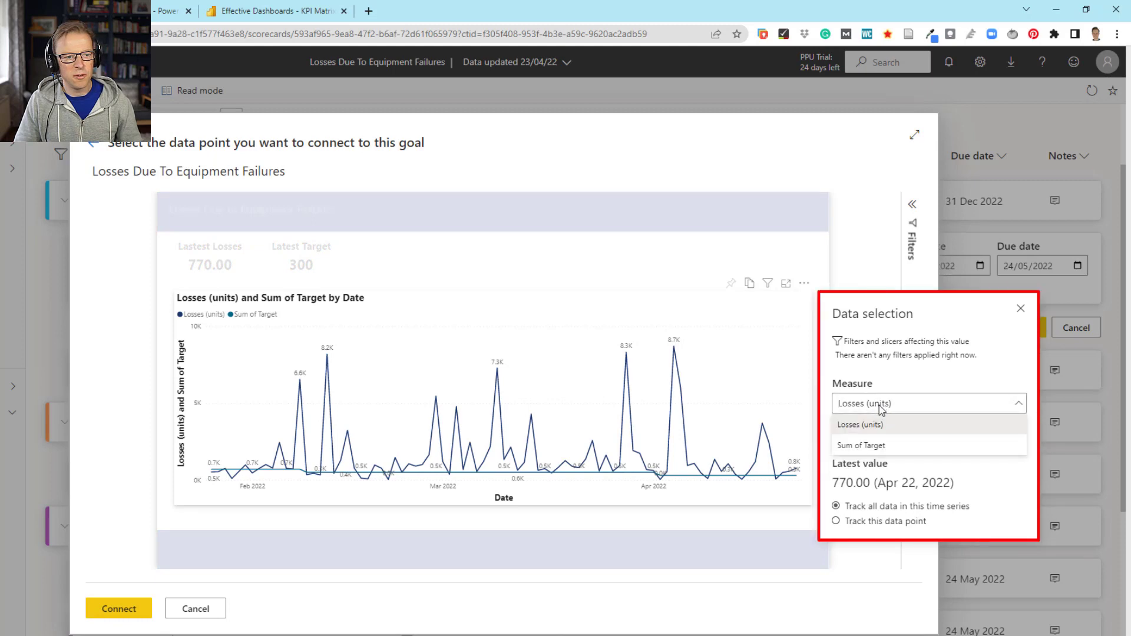
left_click(881, 409)
left_click(881, 409)
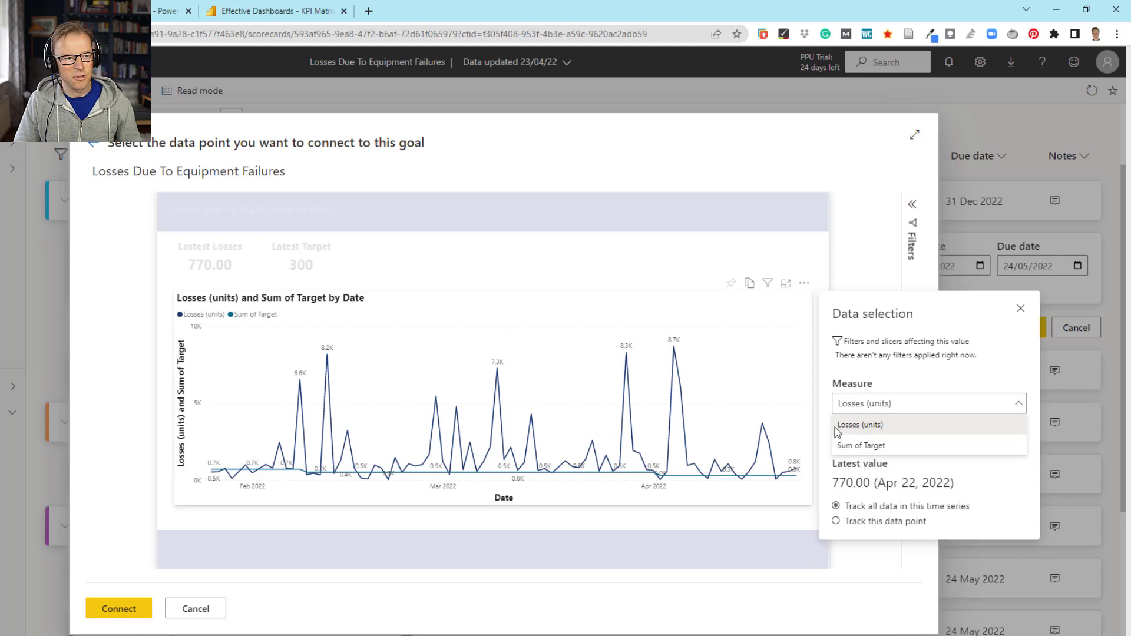
left_click(865, 428)
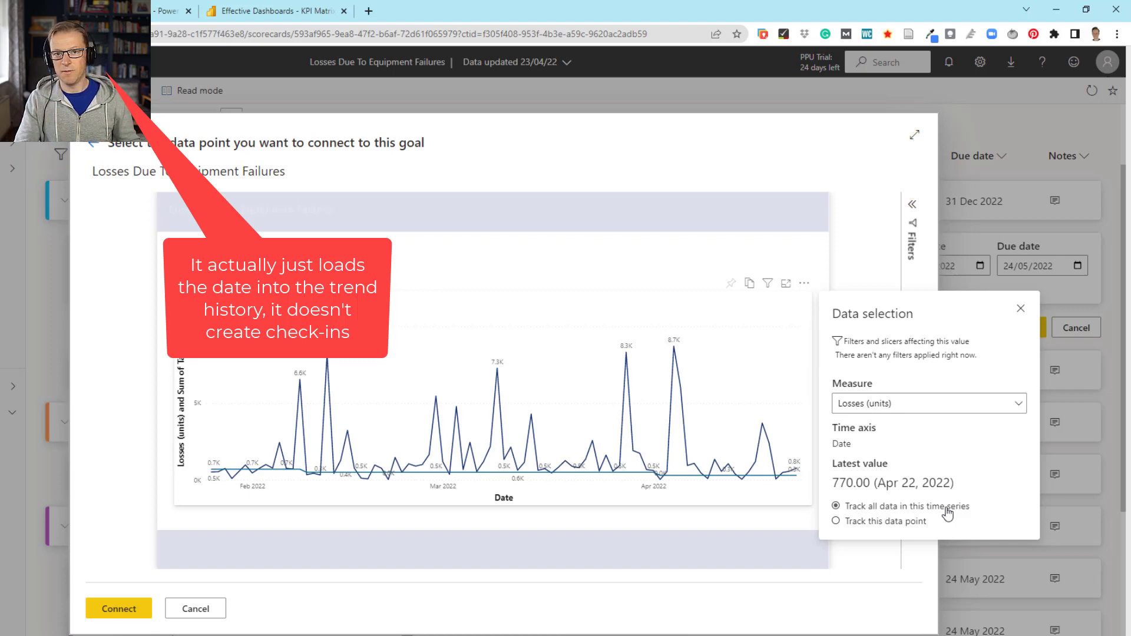
mouse_move(801, 475)
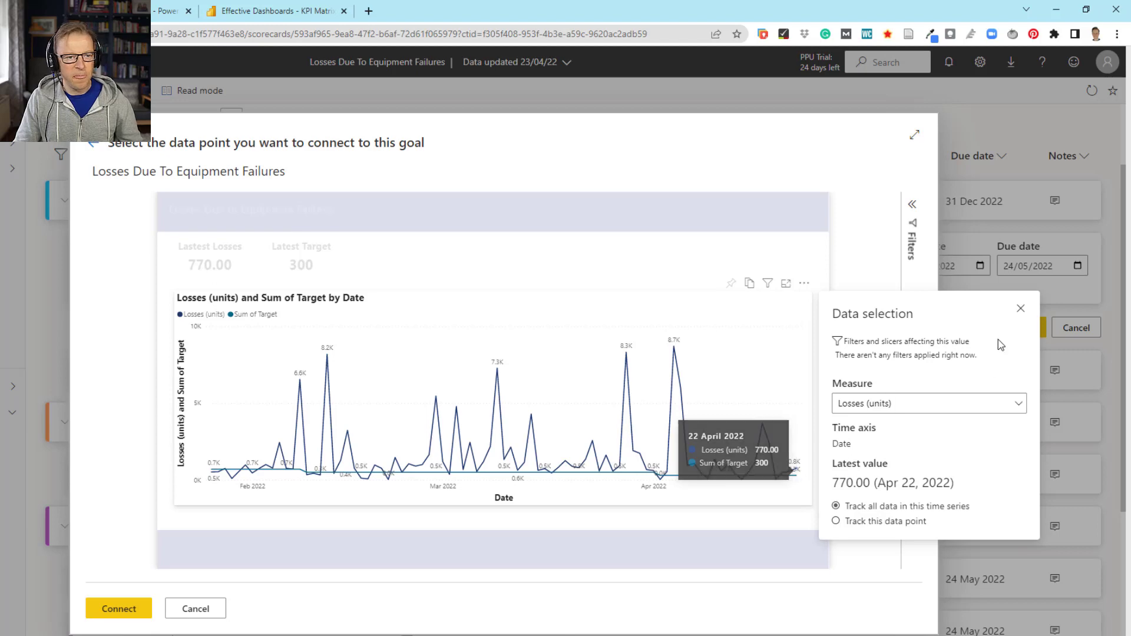
left_click(1021, 310)
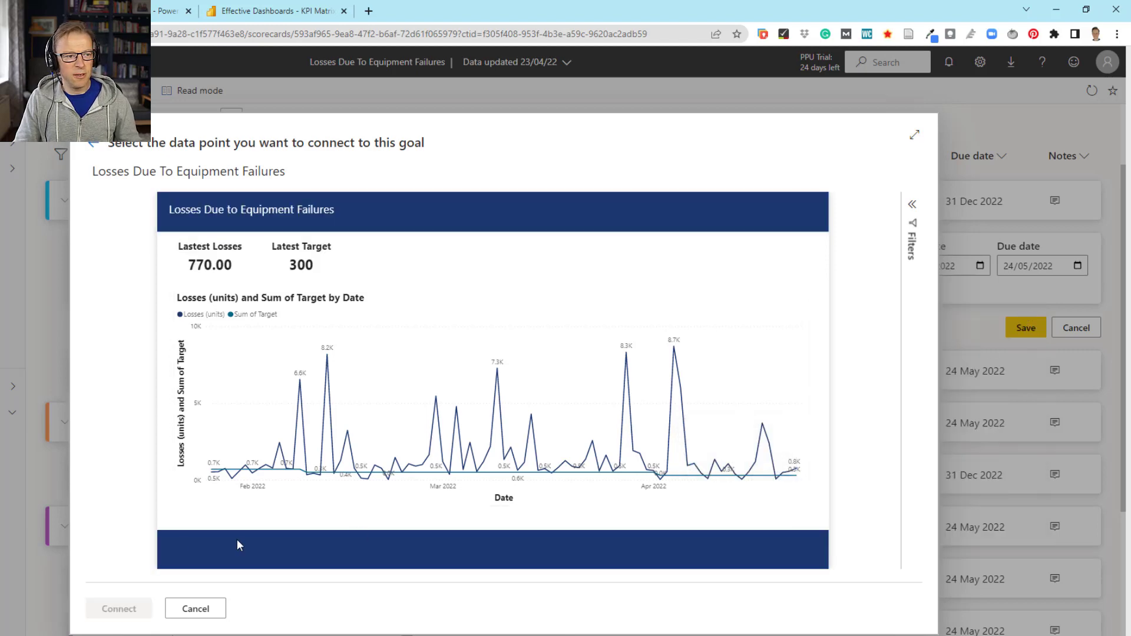
left_click(761, 352)
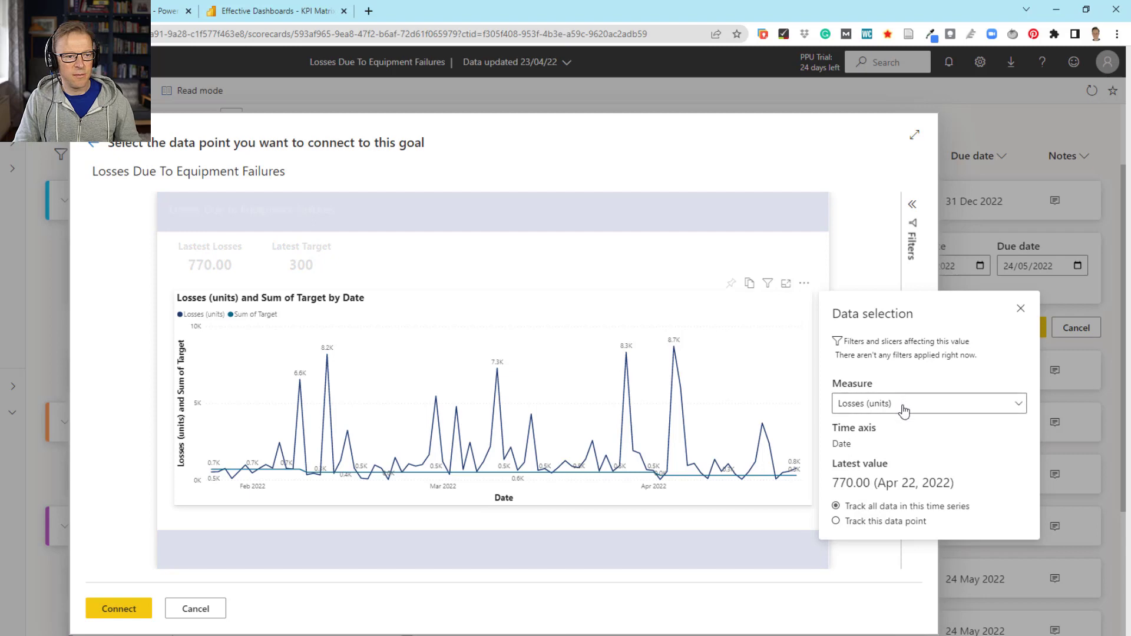
left_click(139, 608)
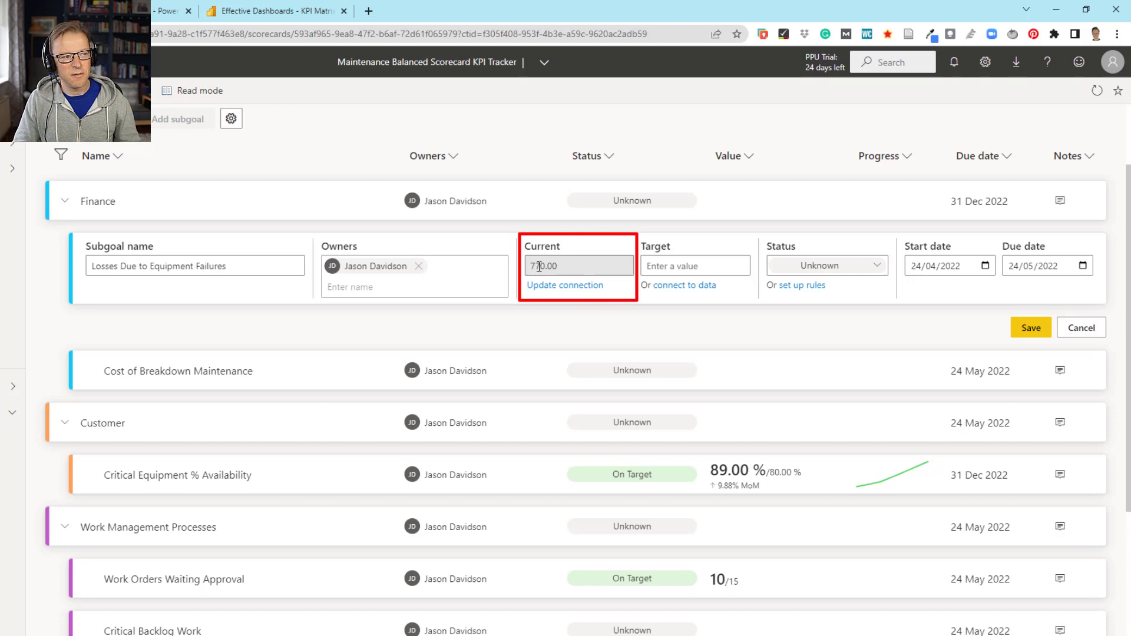
Choose the Losses Due To Equipment Failures report as the data source for the subgoal's target value
left_click(663, 264)
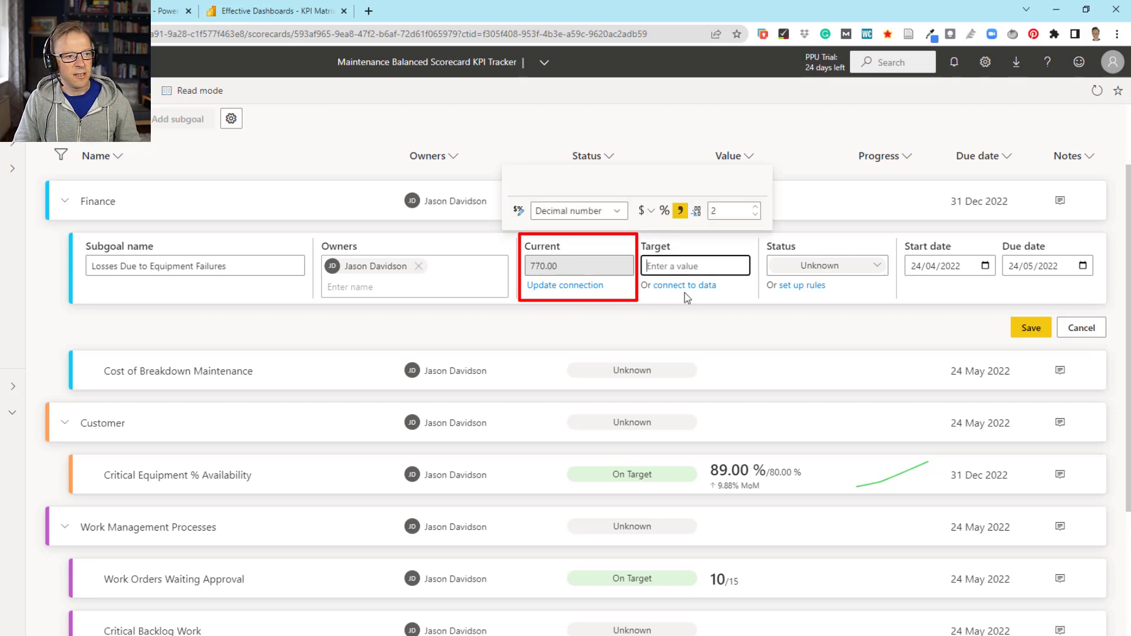
left_click(685, 287)
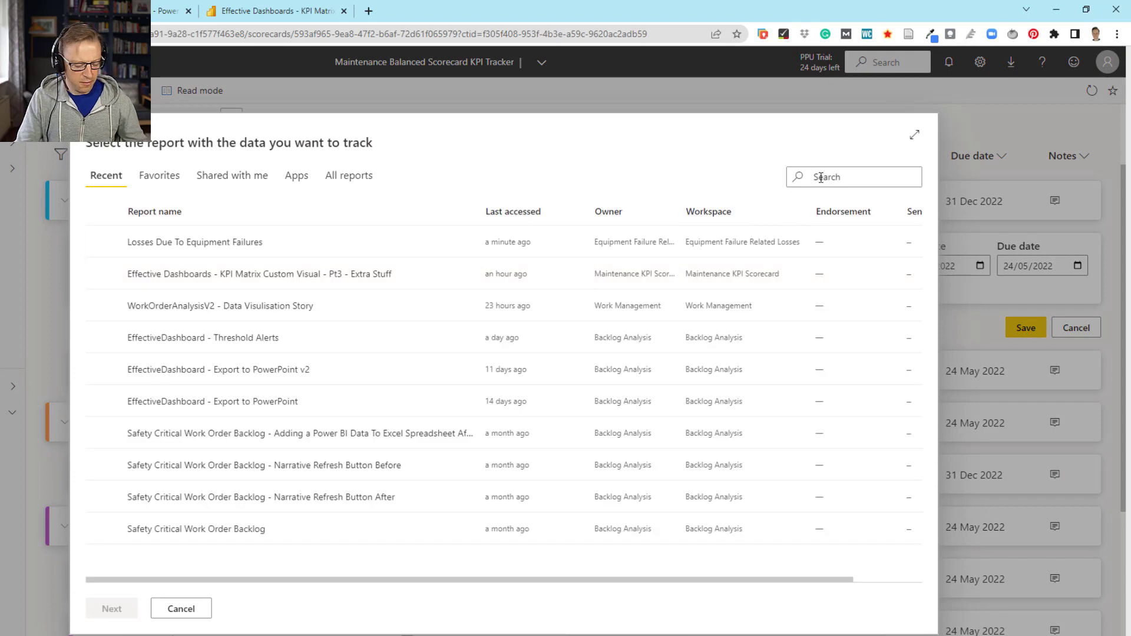
type("loss")
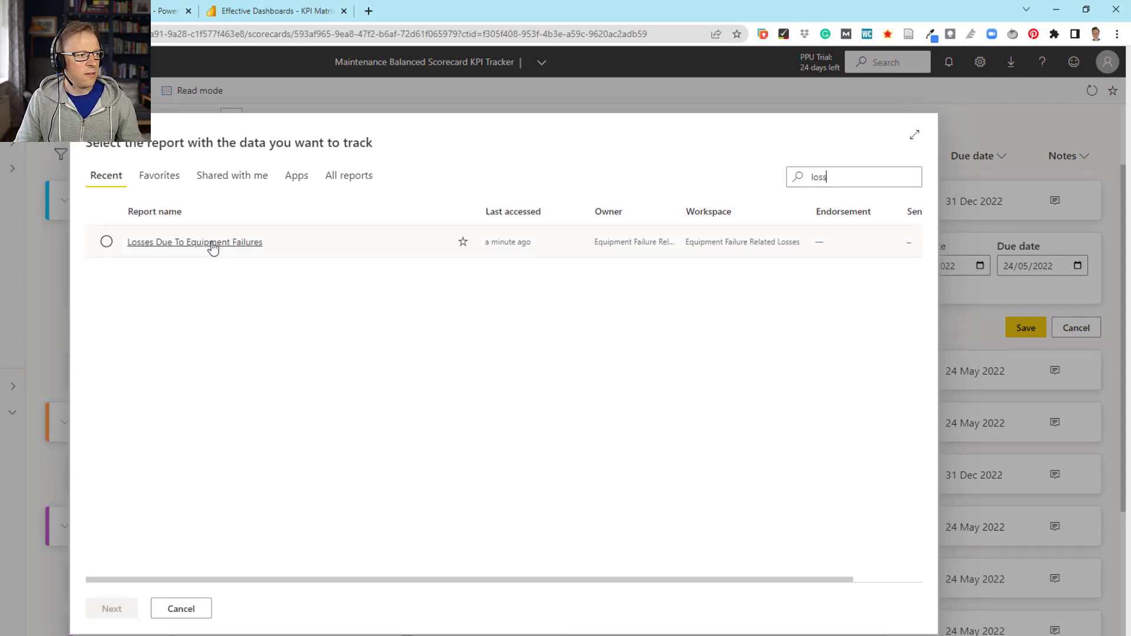
left_click(212, 246)
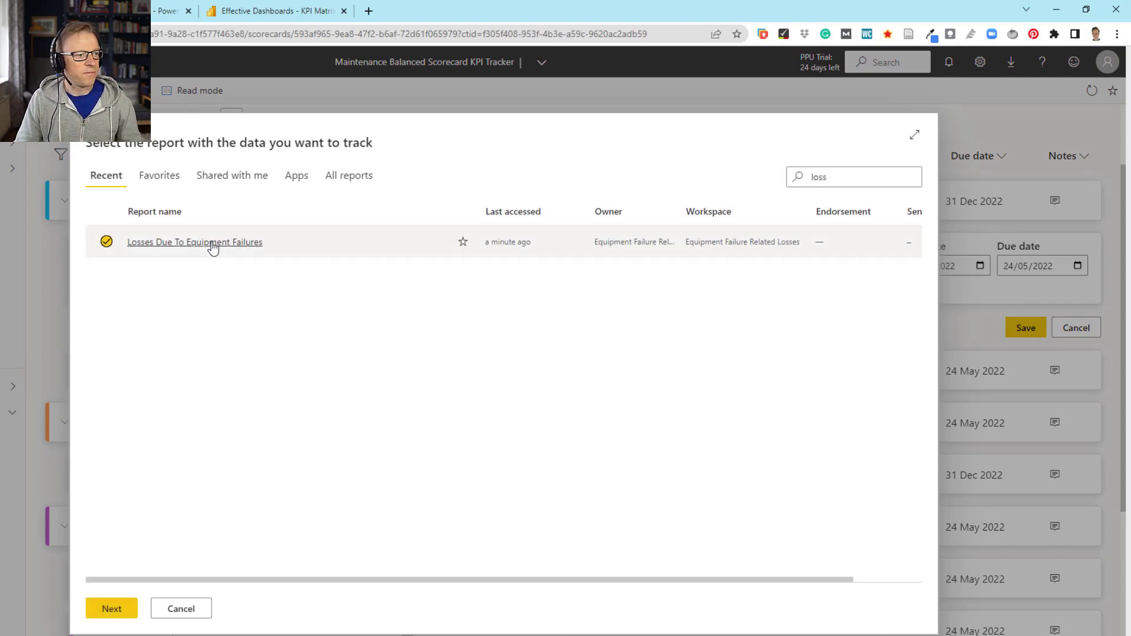
left_click(112, 608)
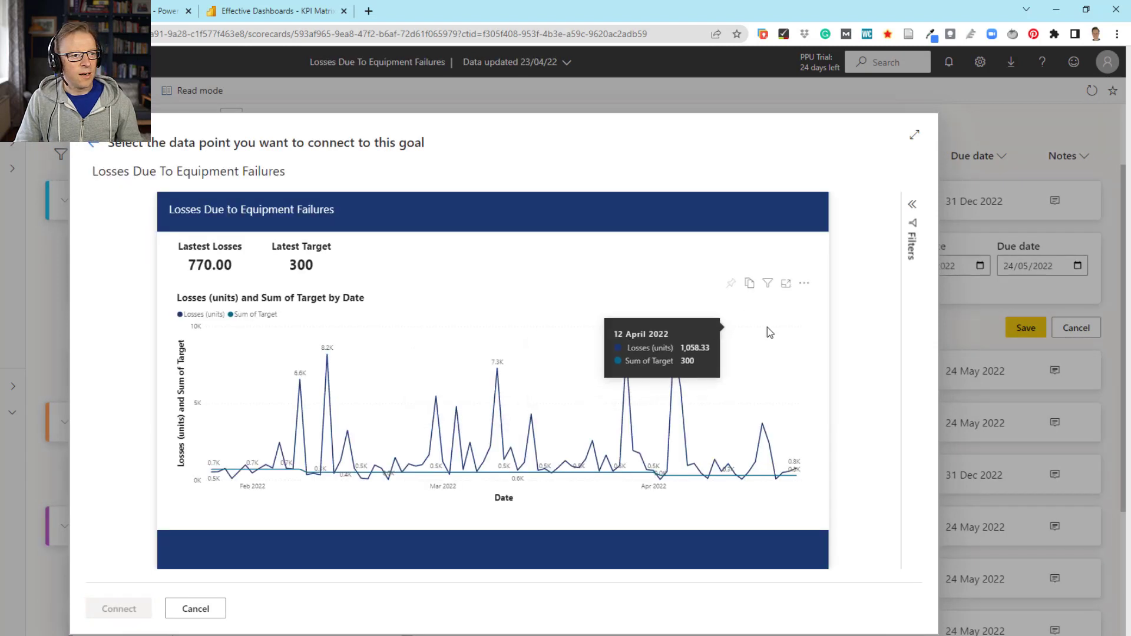
Connect the target value to the Sum of Target measure of the losses-by-date line chart, tracking all data in this time series
left_click(775, 346)
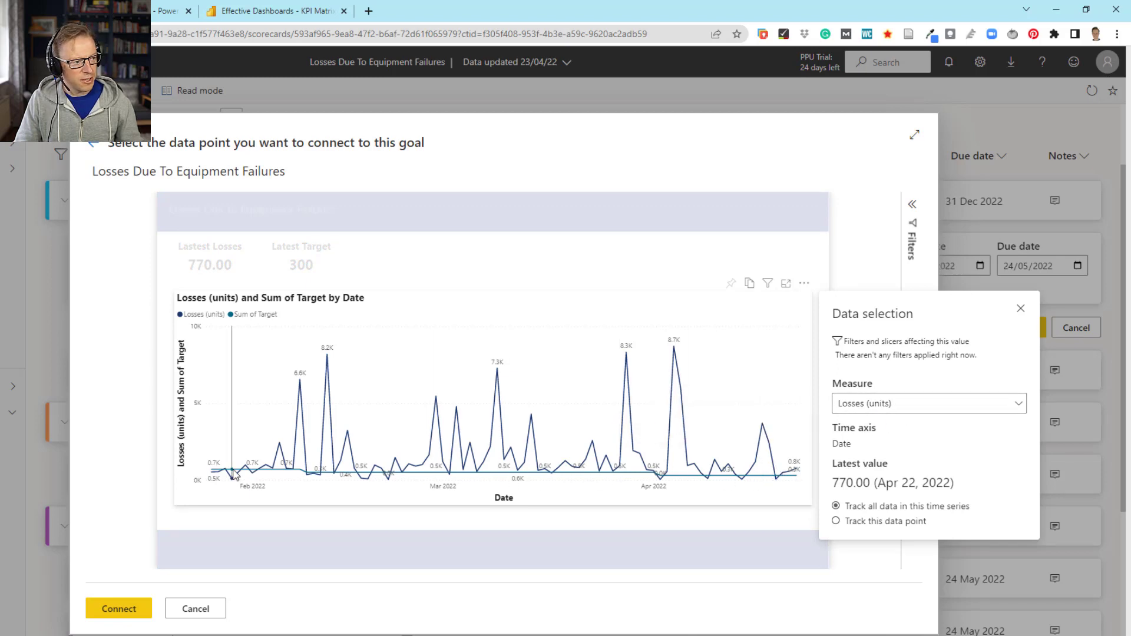
mouse_move(235, 474)
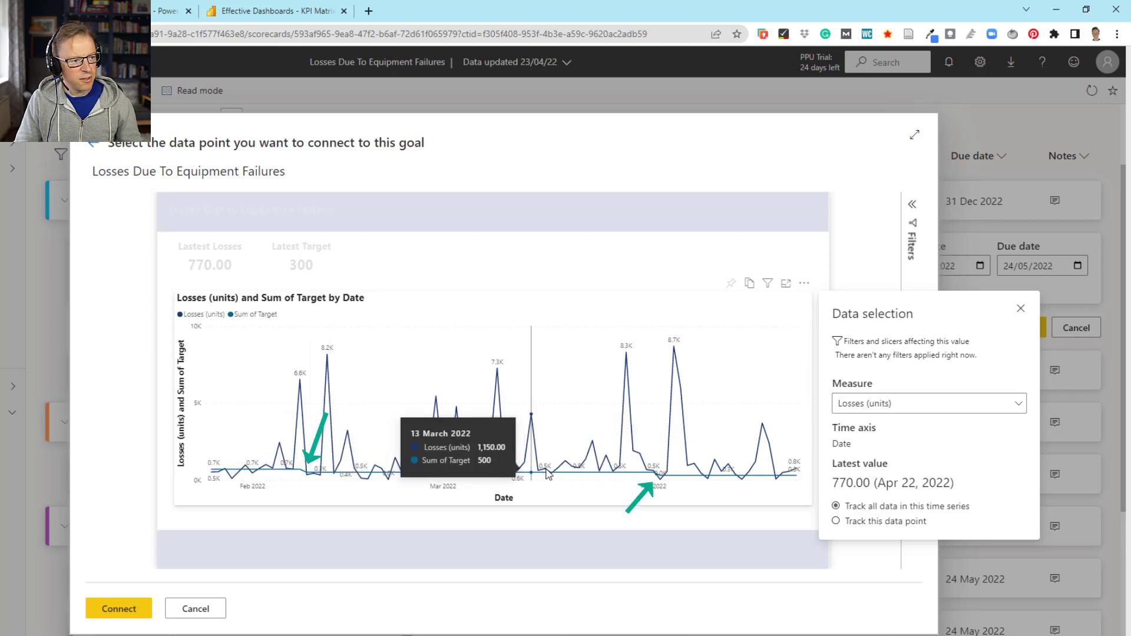
left_click(934, 404)
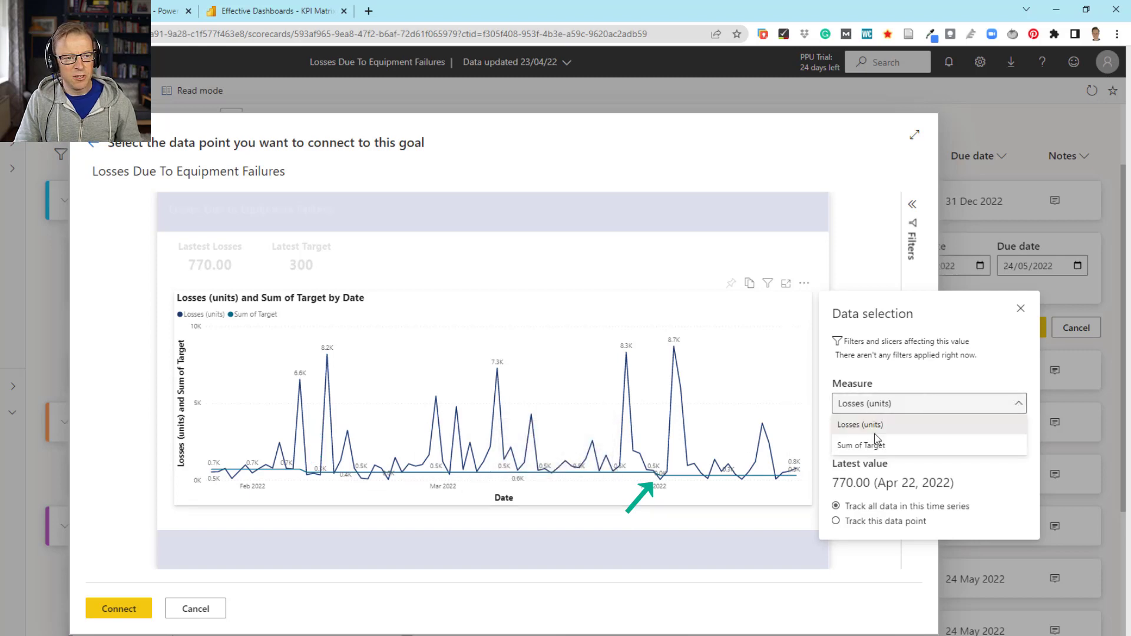
left_click(854, 447)
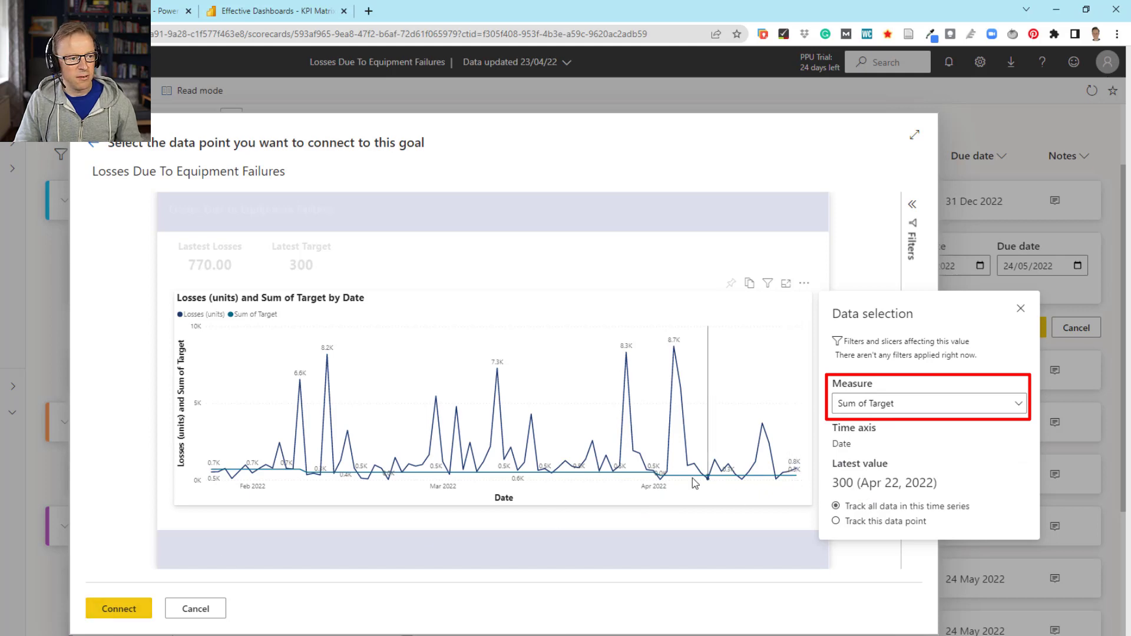
left_click(121, 612)
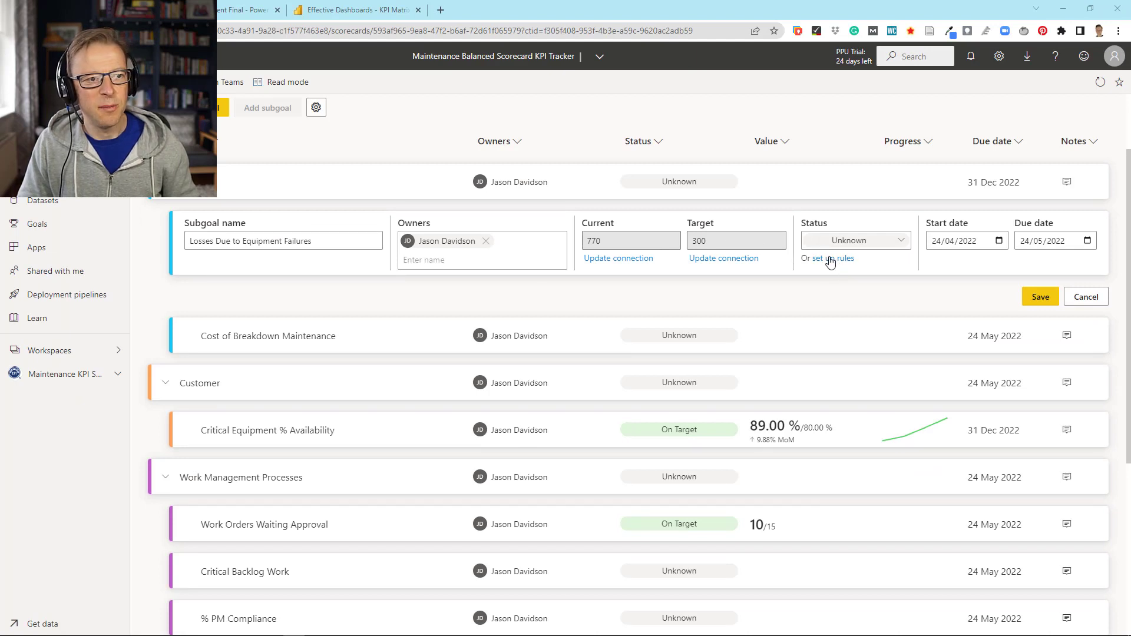
Add a status rule that changes the status to Off Target if the value is greater than 100 % of target
left_click(831, 259)
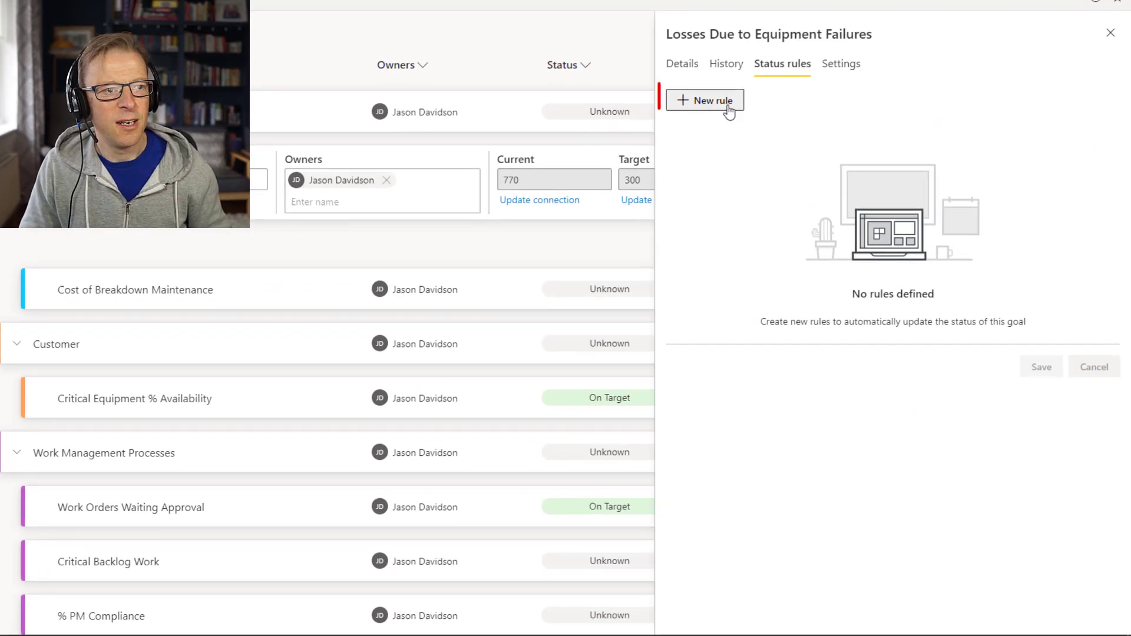
left_click(729, 108)
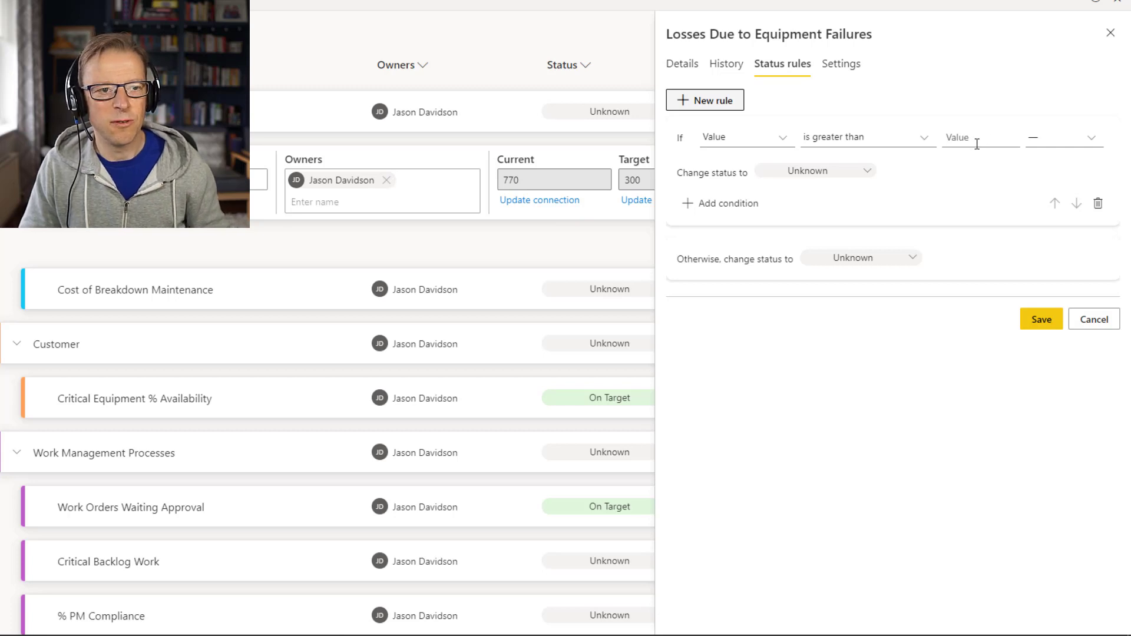
left_click(1063, 145)
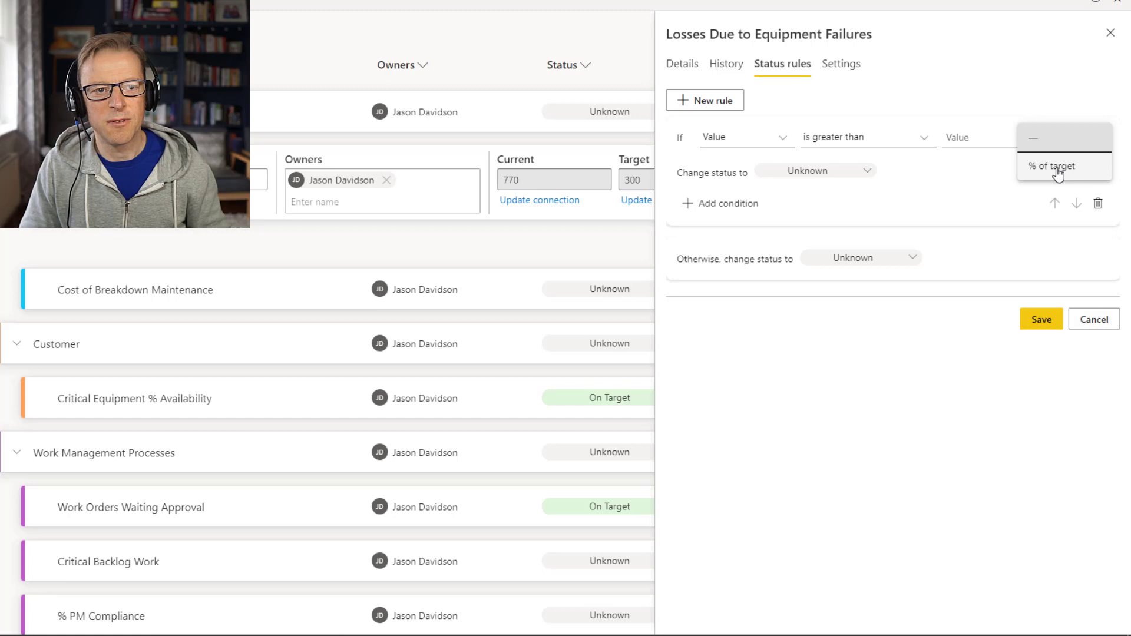
left_click(1058, 168)
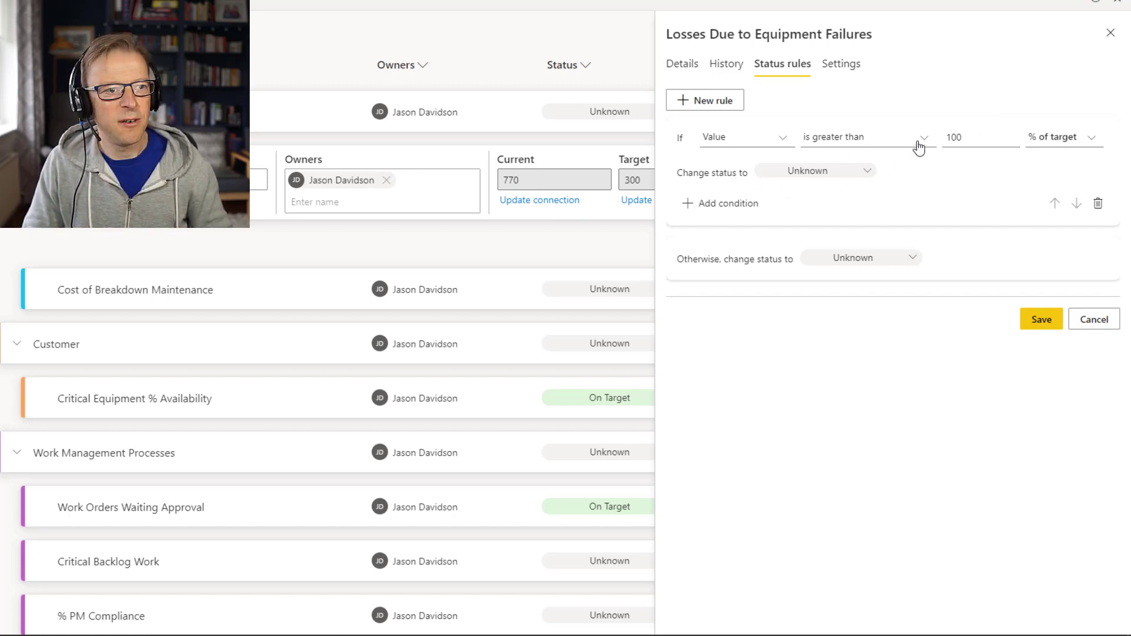
left_click(815, 173)
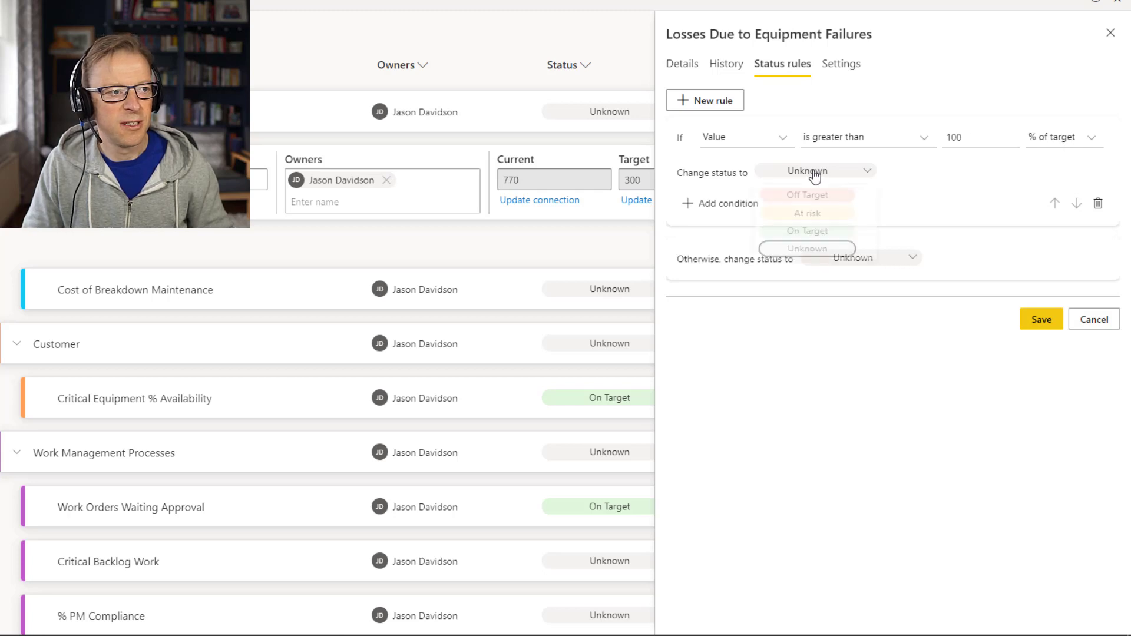
left_click(810, 198)
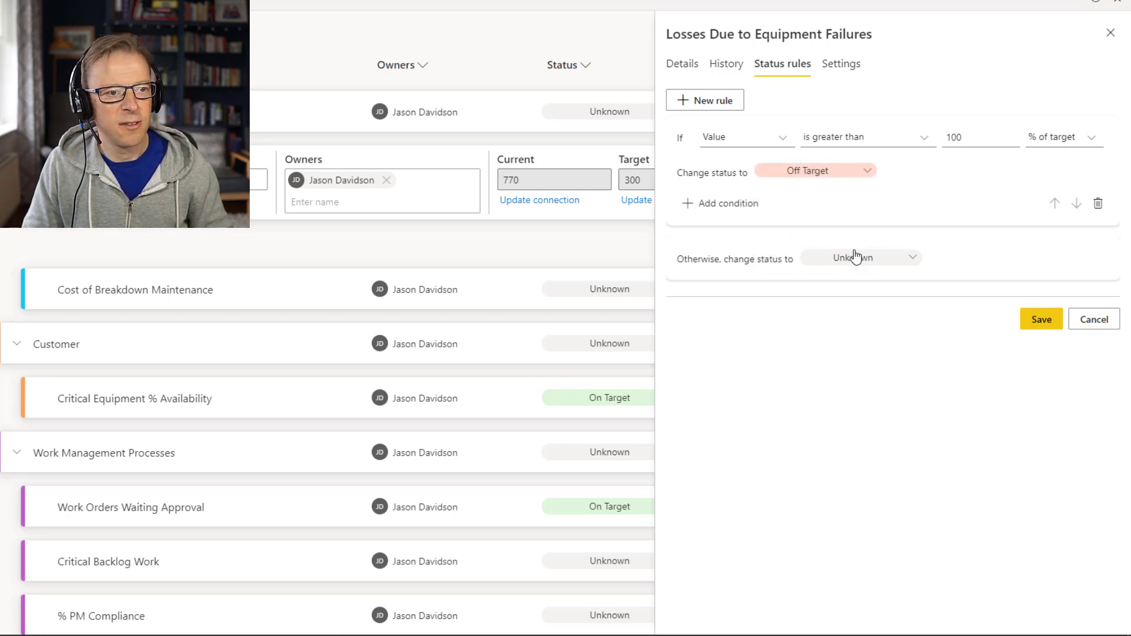
Set the otherwise status to On Target, and save the status rules and the Losses Due to Equipment Failures subgoal
left_click(867, 266)
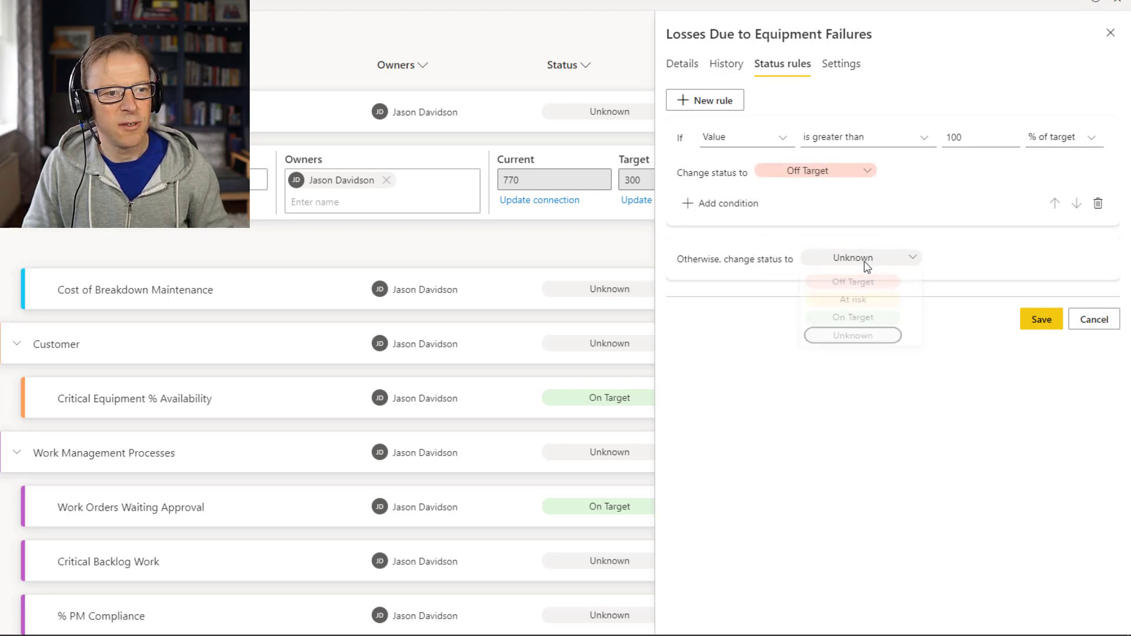
left_click(853, 318)
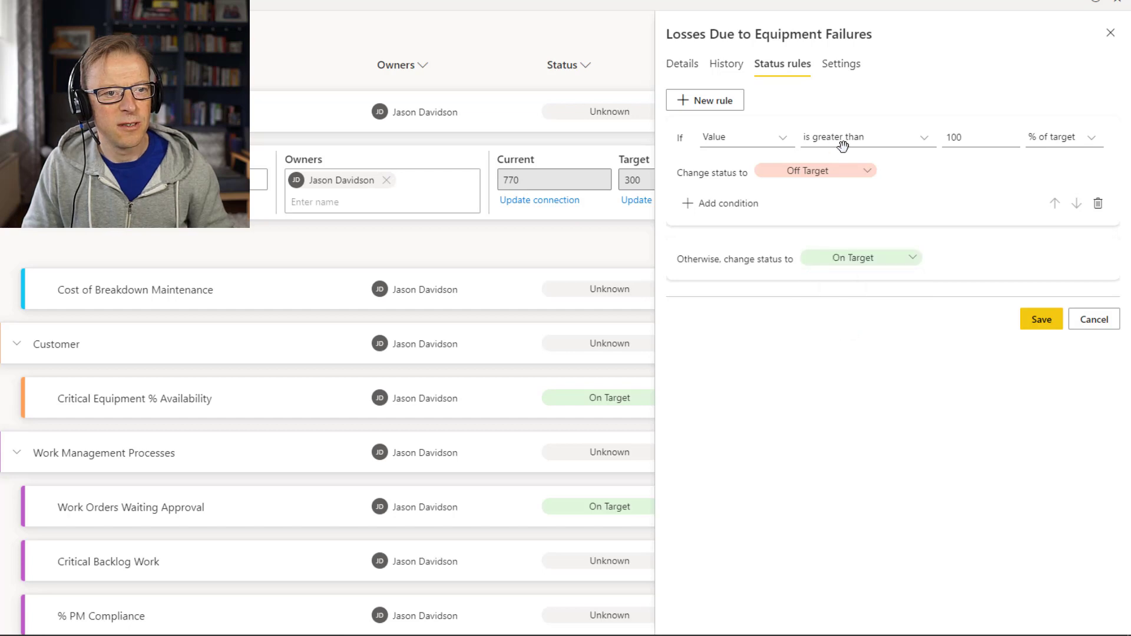
left_click(1042, 321)
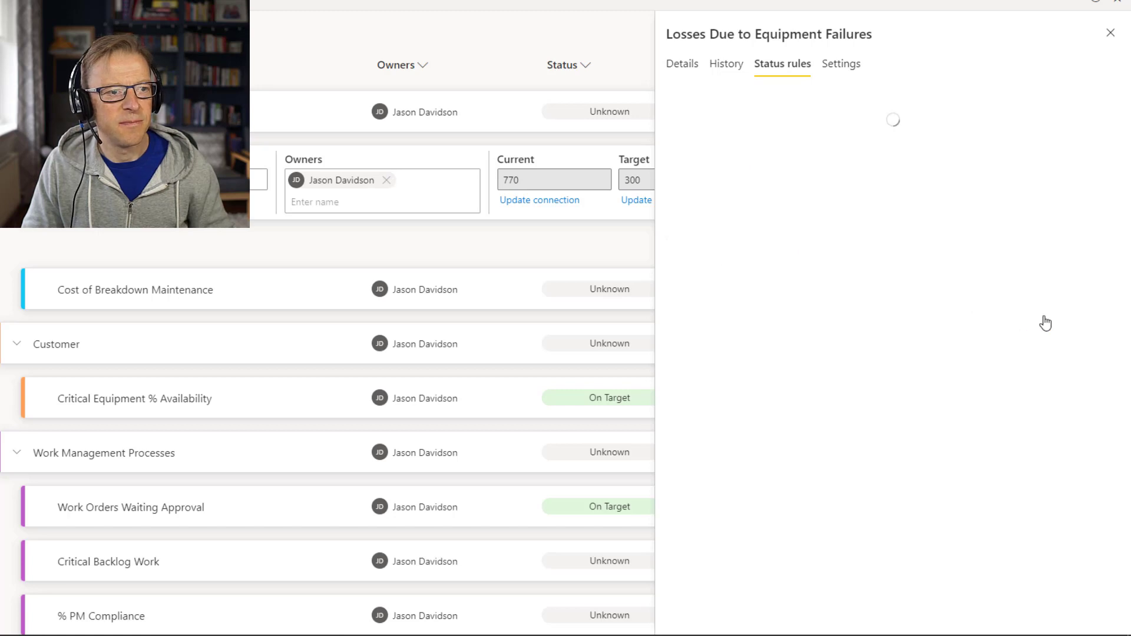
left_click(1110, 32)
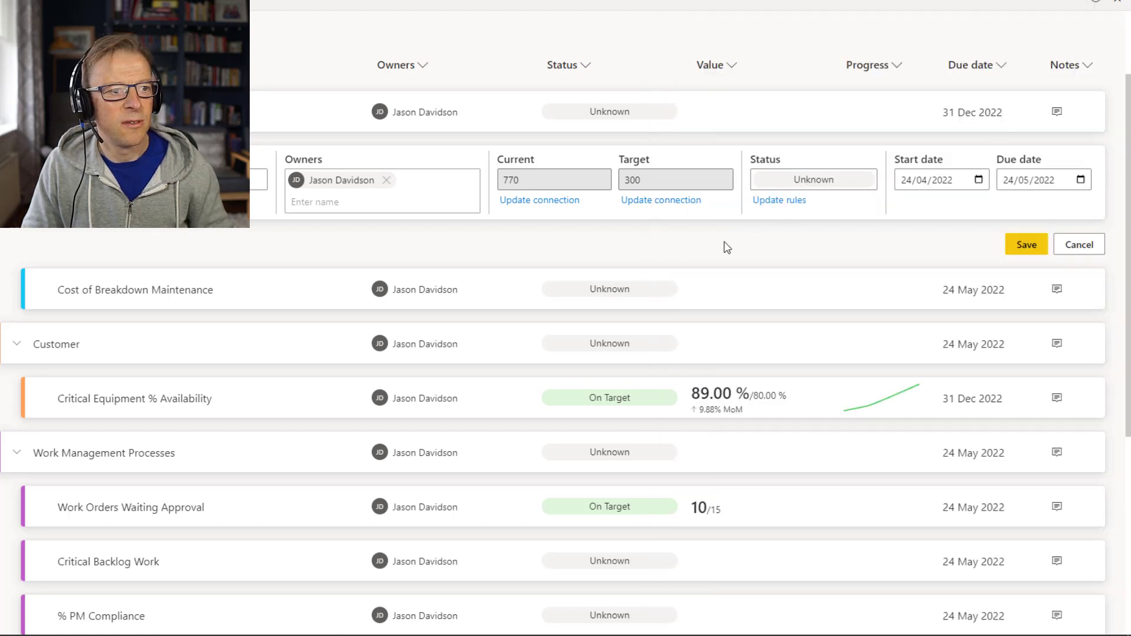
left_click(1026, 244)
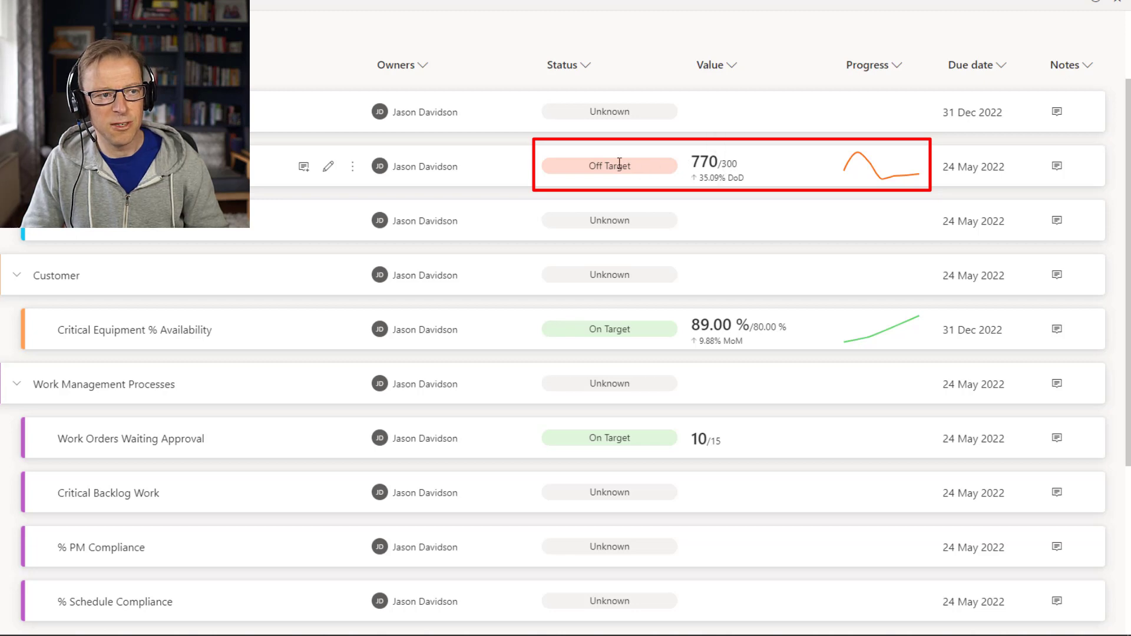
Examine the progress trend, details and change history of the Losses Due to Equipment Failures subgoal, and return to the scorecard overview
mouse_move(854, 171)
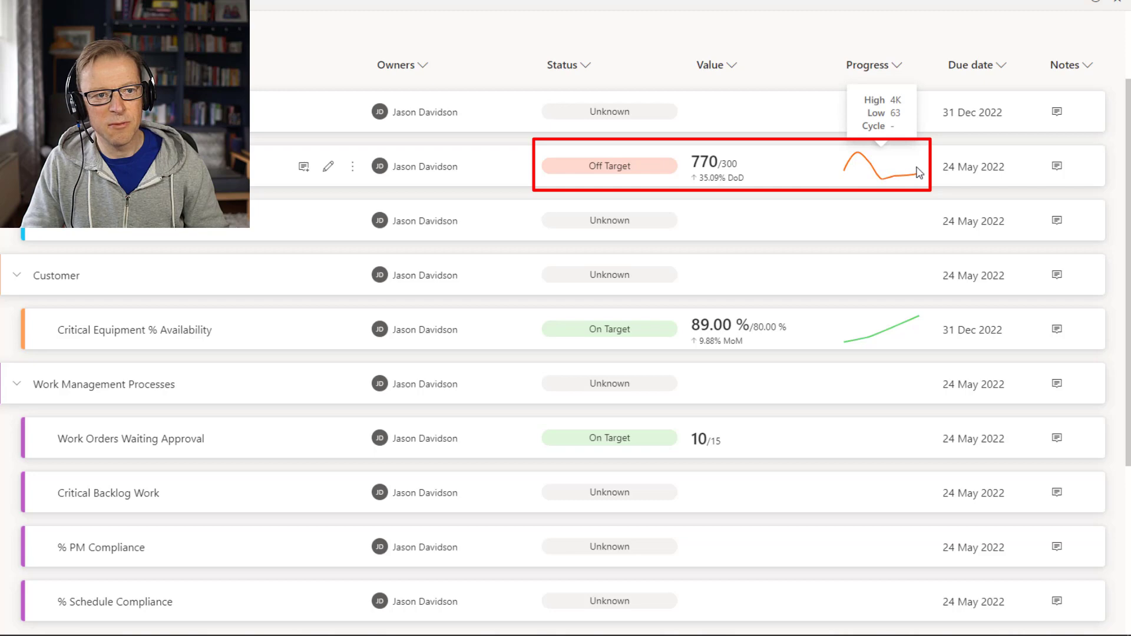
mouse_move(904, 176)
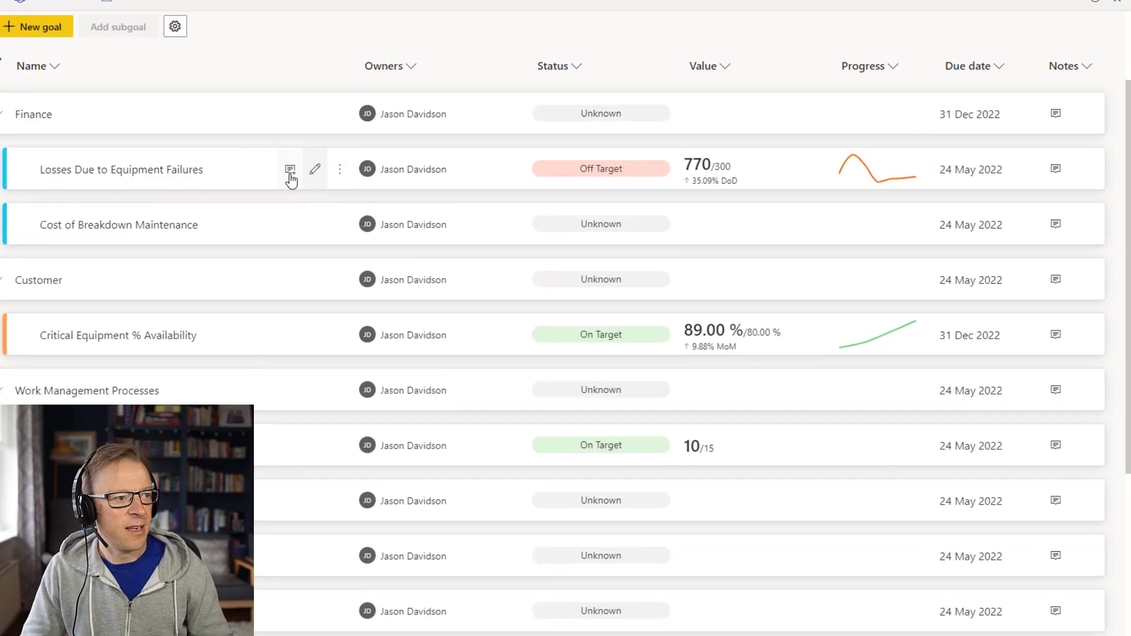
left_click(176, 178)
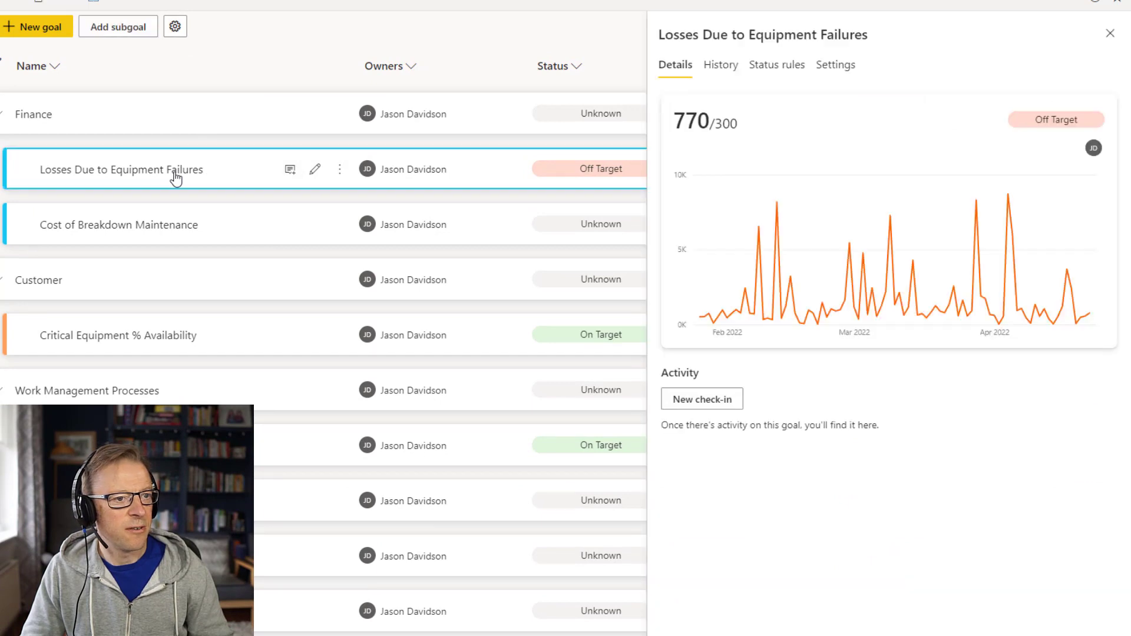
left_click(714, 67)
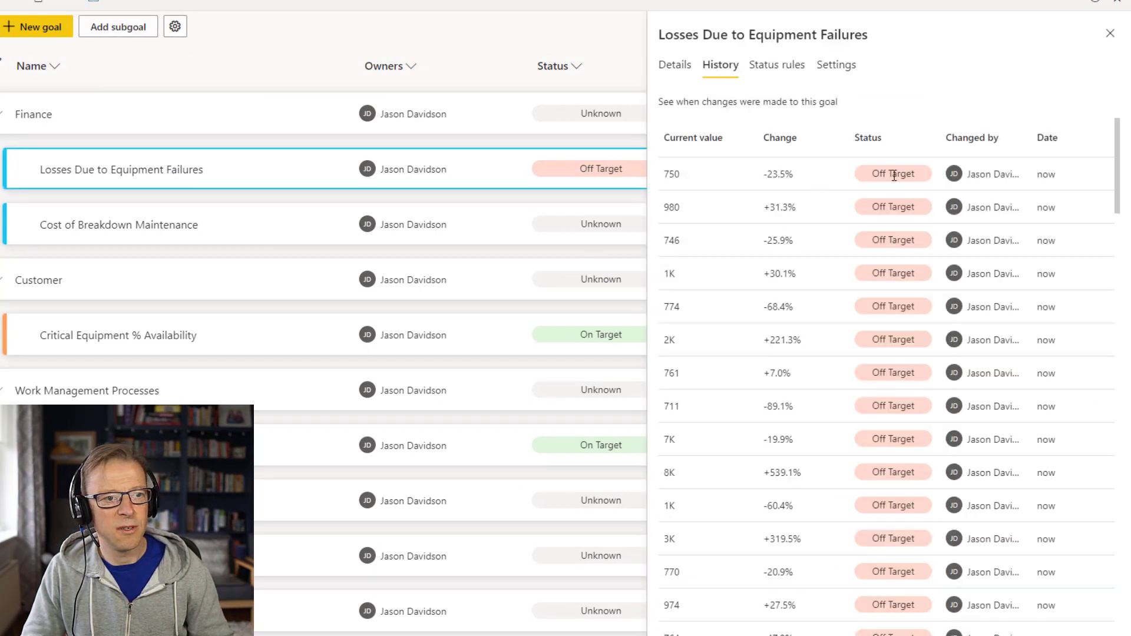
scroll(936, 241, "down", 10)
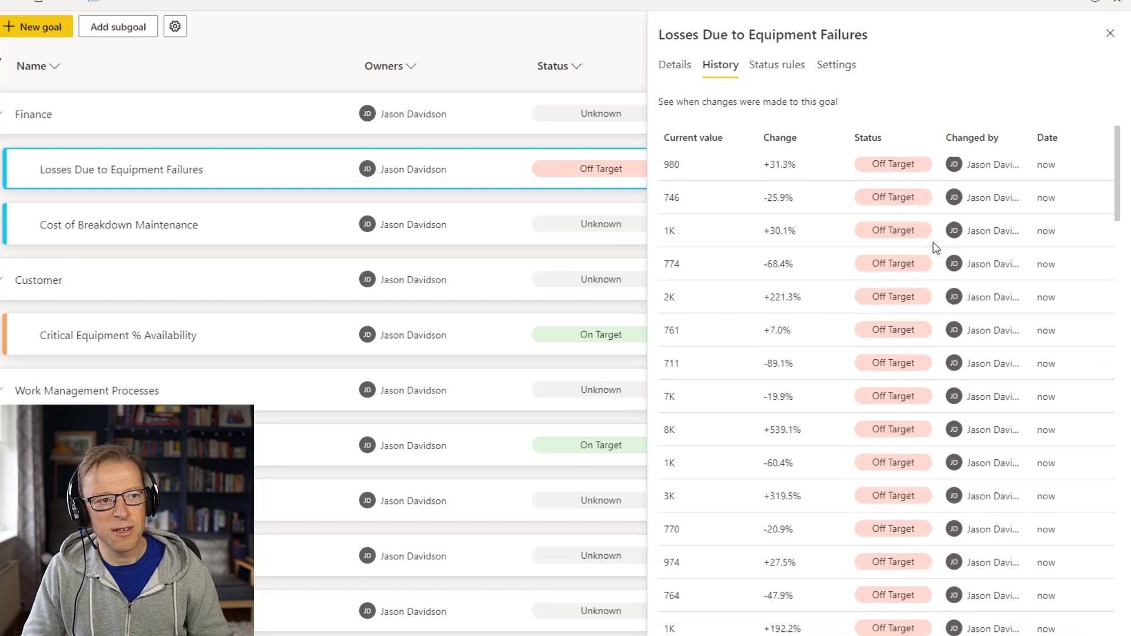
scroll(934, 246, "down", 15)
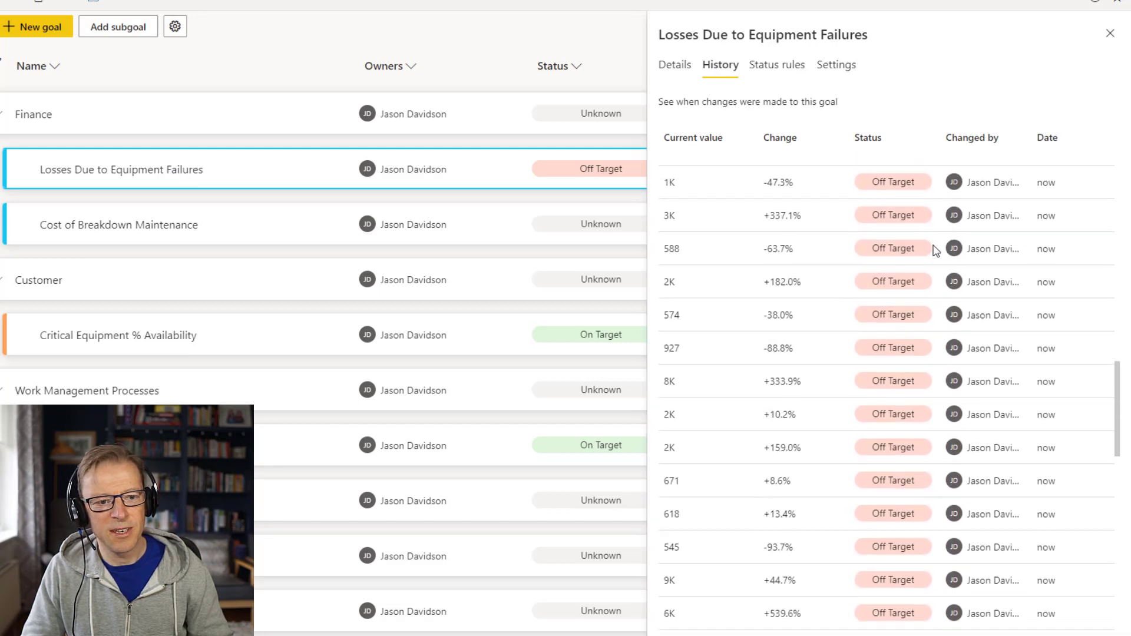
scroll(937, 251, "down", 3)
scroll(933, 247, "up", 6)
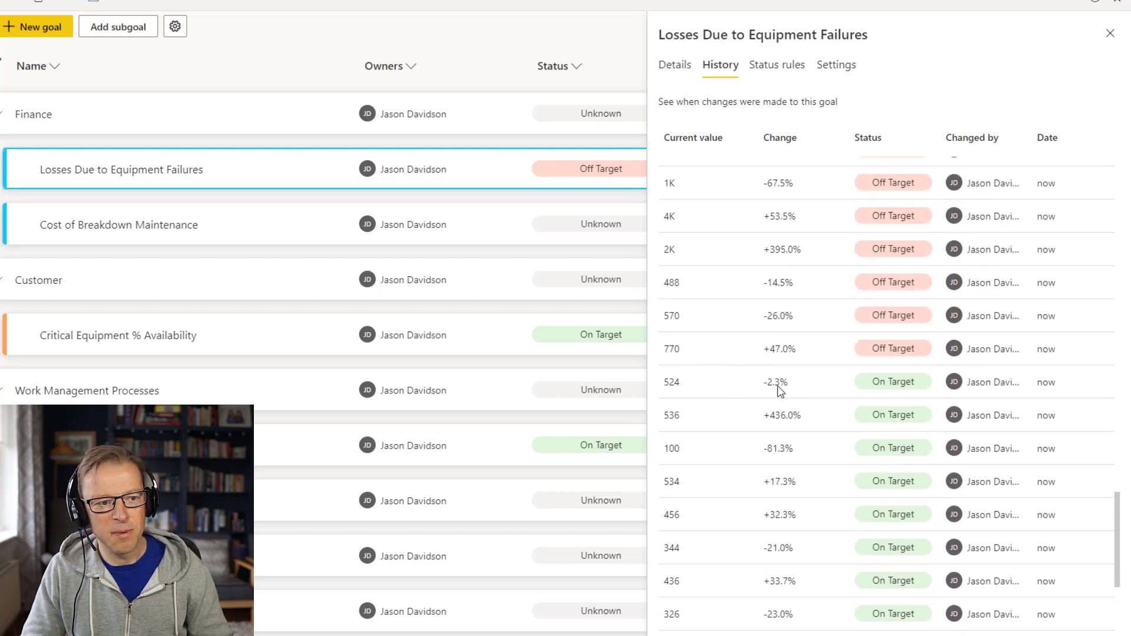
scroll(899, 384, "down", 4)
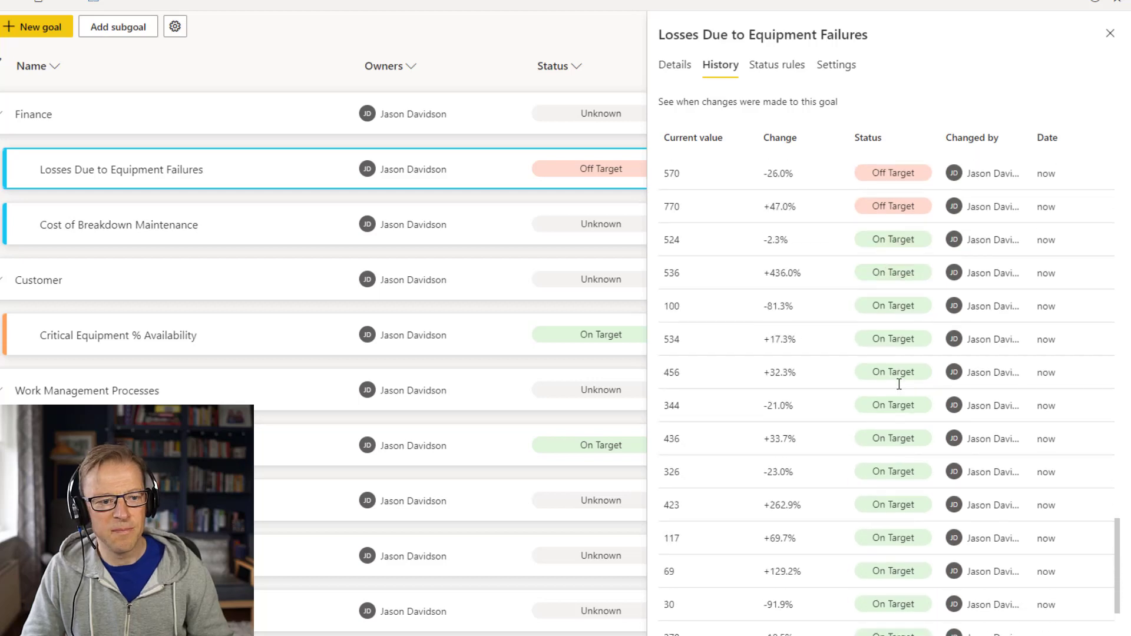
scroll(899, 384, "down", 15)
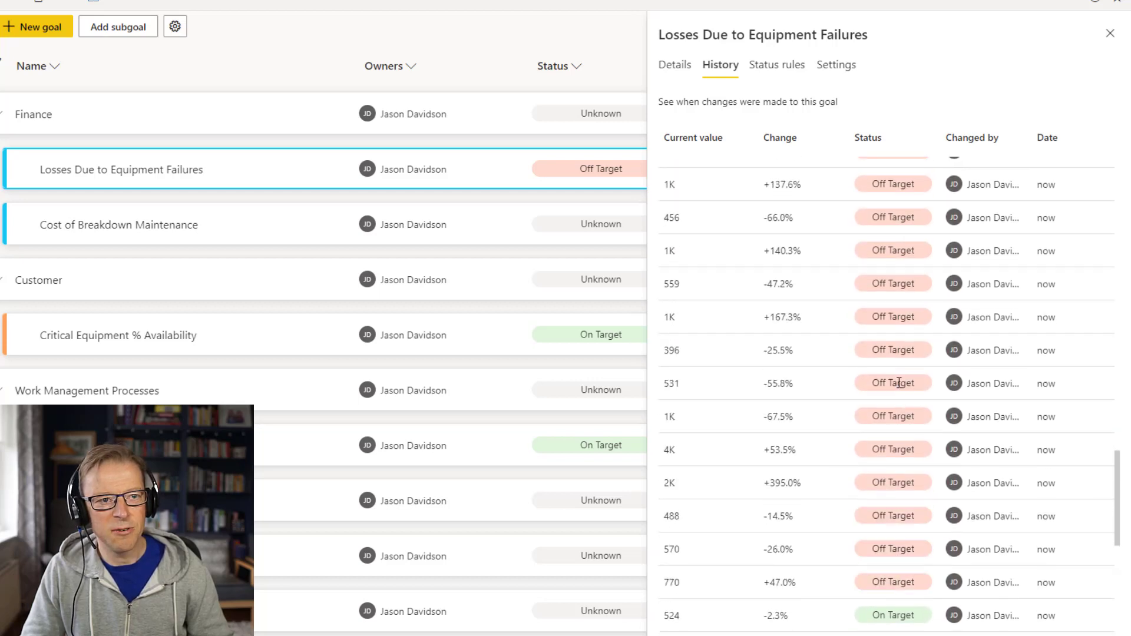
scroll(899, 381, "up", 8)
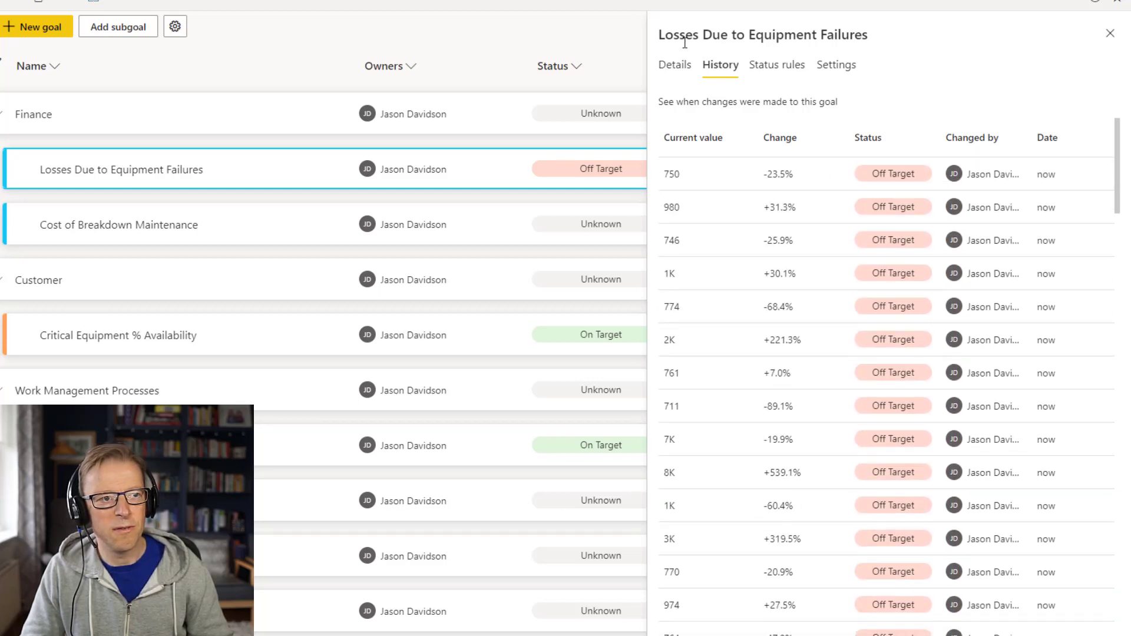
left_click(676, 69)
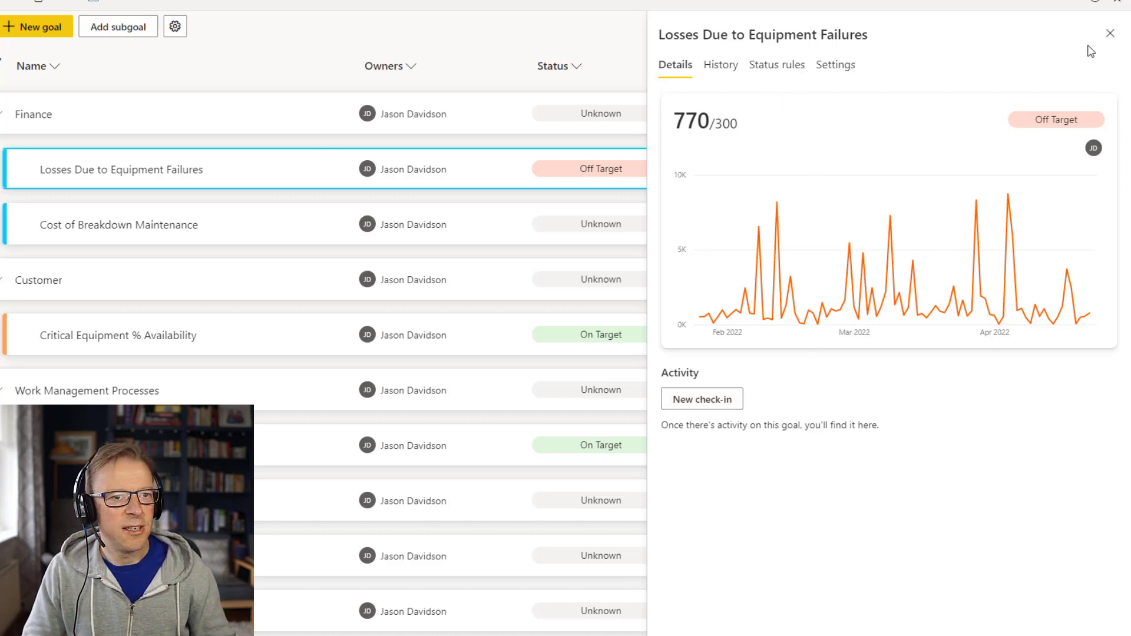
left_click(1109, 34)
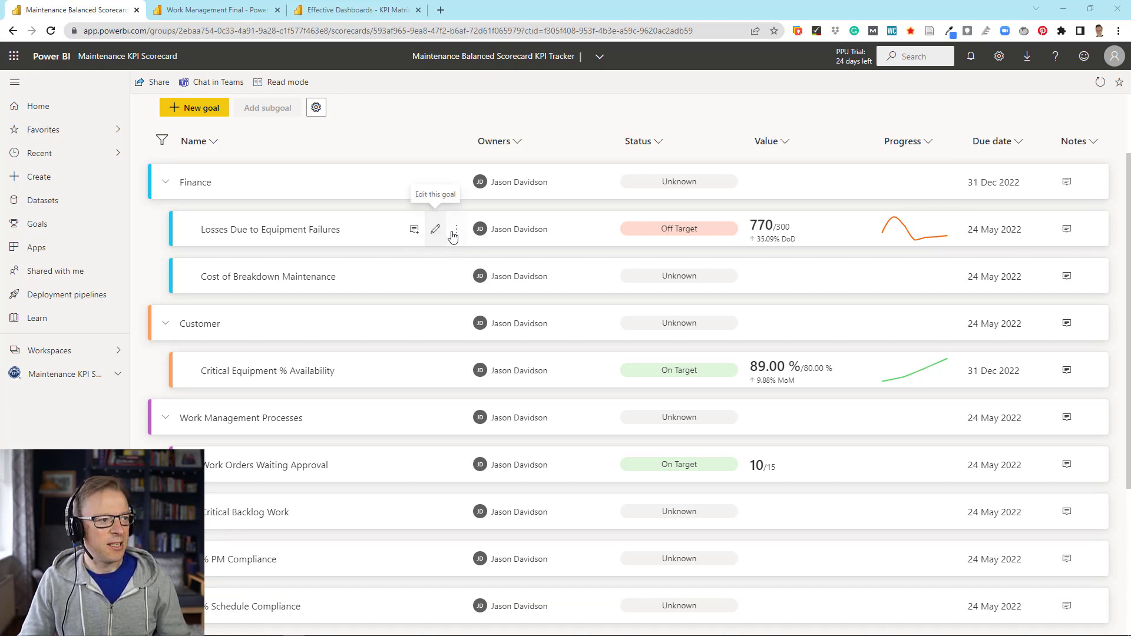
scroll(457, 194, "up", 1)
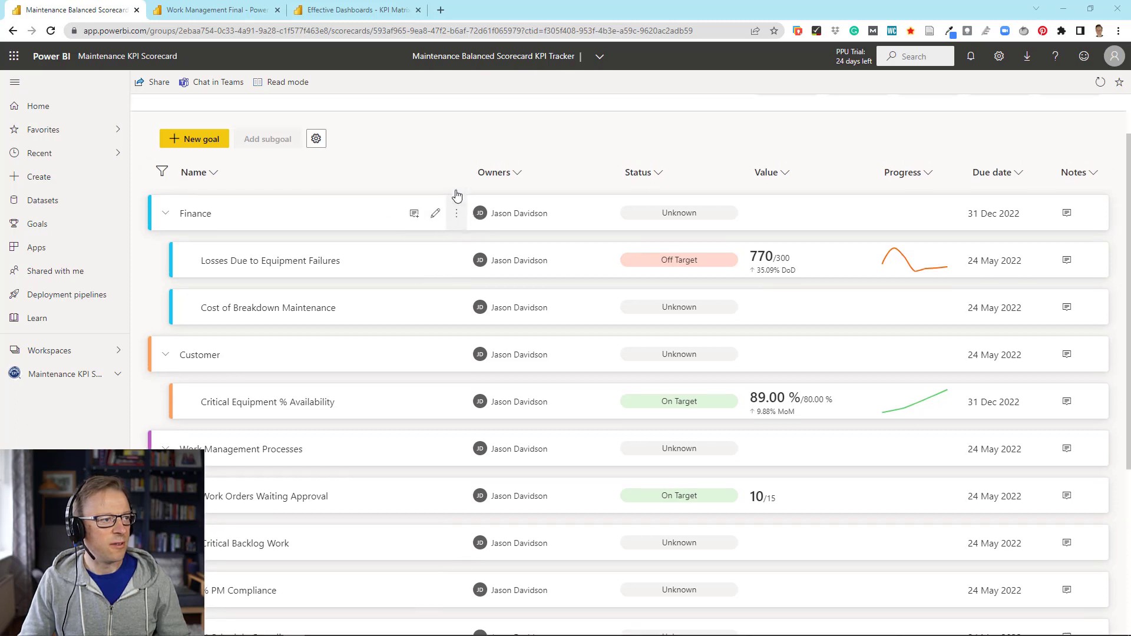
scroll(457, 194, "up", 2)
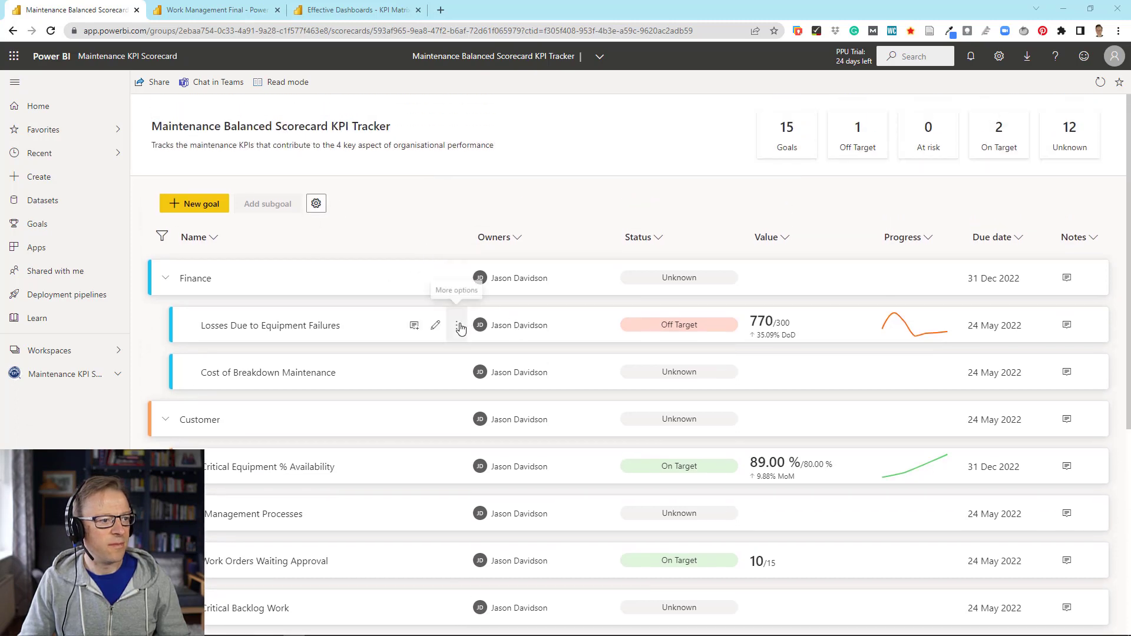
Open the report linked to the Losses Due to Equipment Failures subgoal
left_click(459, 327)
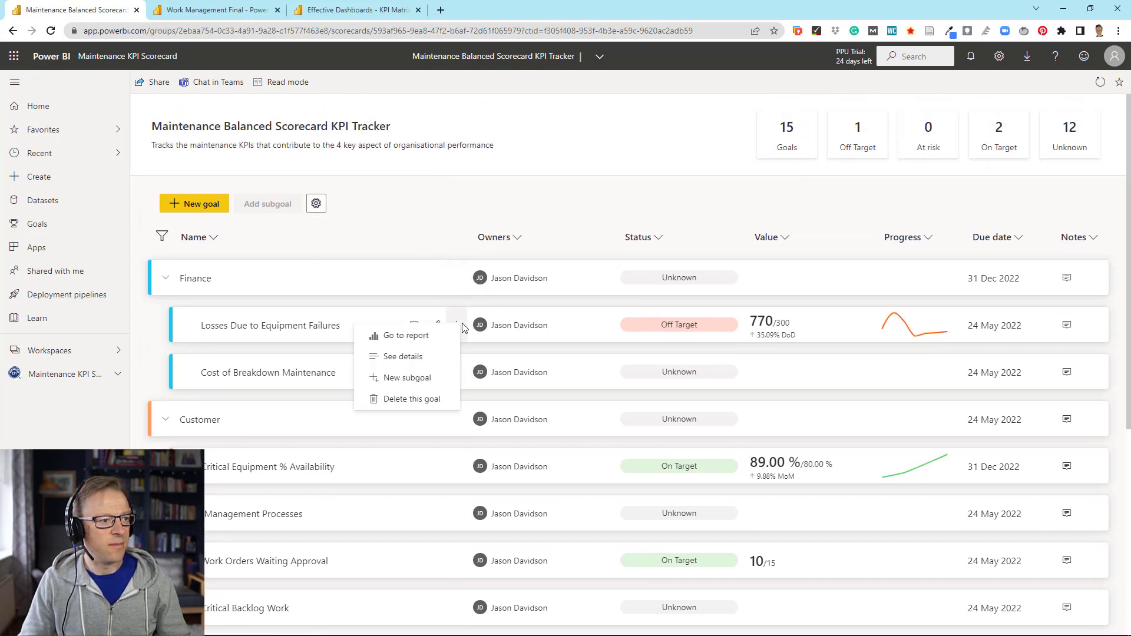
left_click(400, 338)
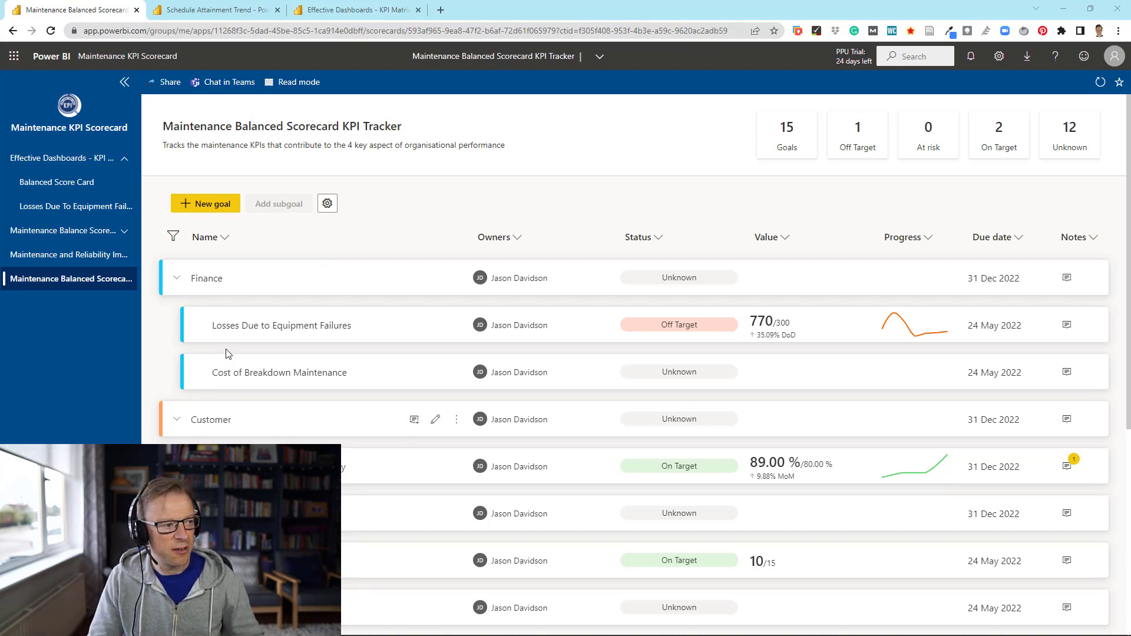
Open the Customer goal for editing and view its status choices
left_click(435, 420)
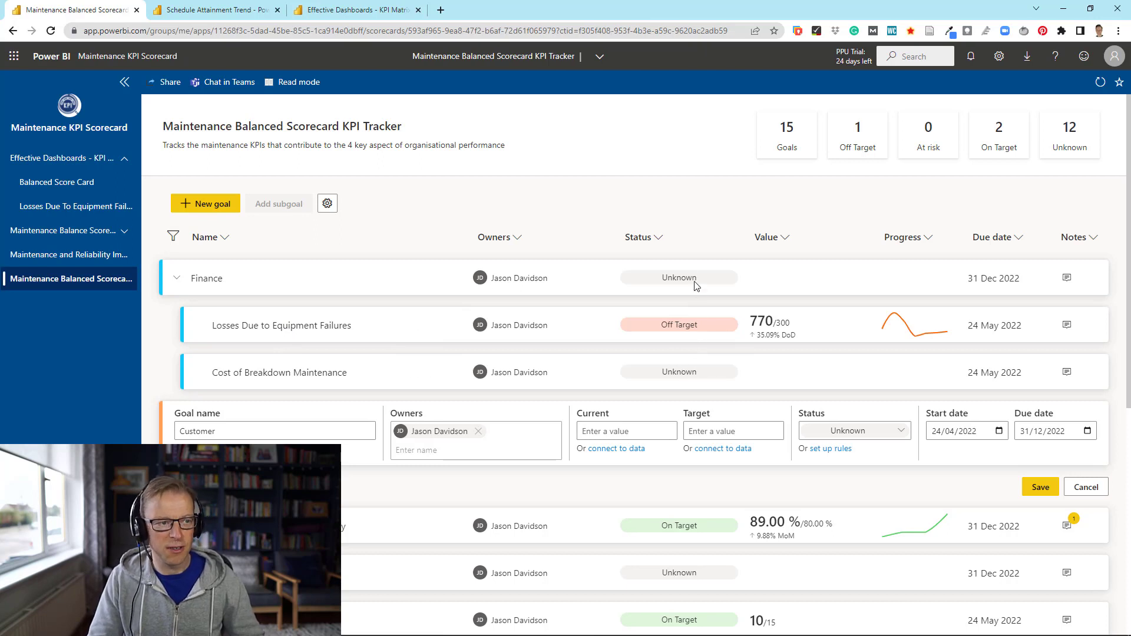
left_click(876, 437)
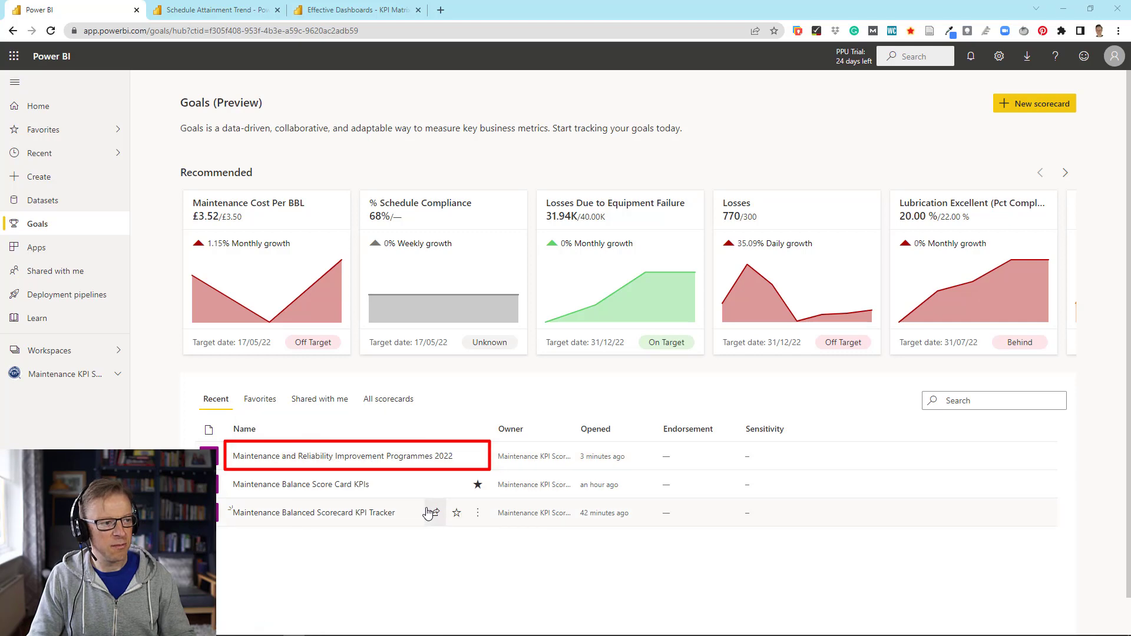
Open the Maintenance and Reliability Improvement Programmes 2022 scorecard for editing and review the custom statuses in its settings
left_click(418, 456)
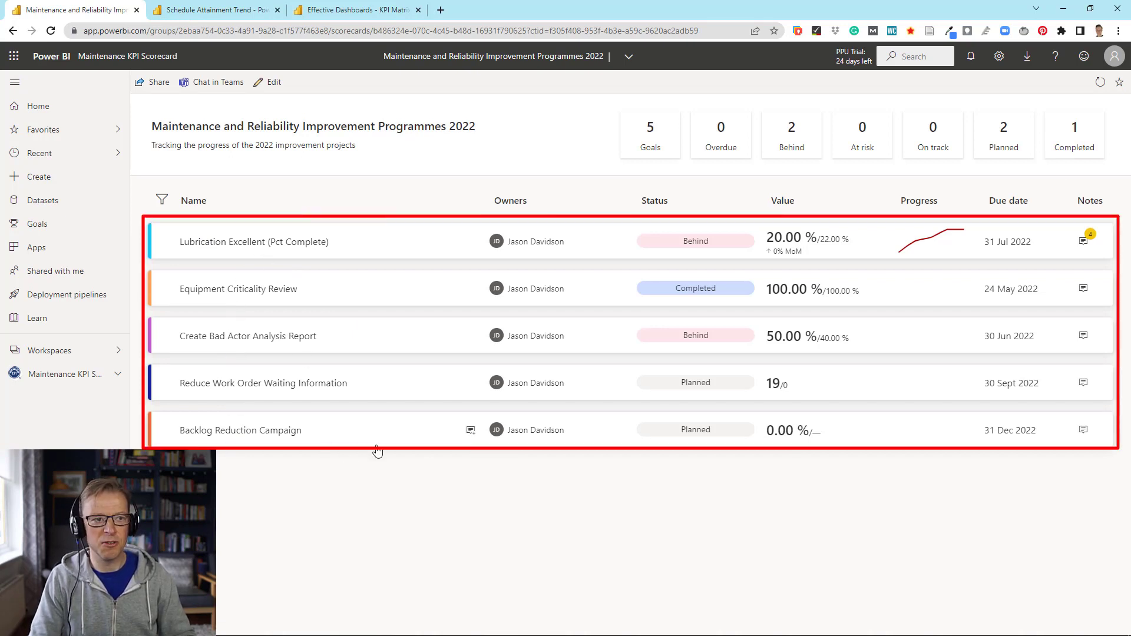
left_click(271, 84)
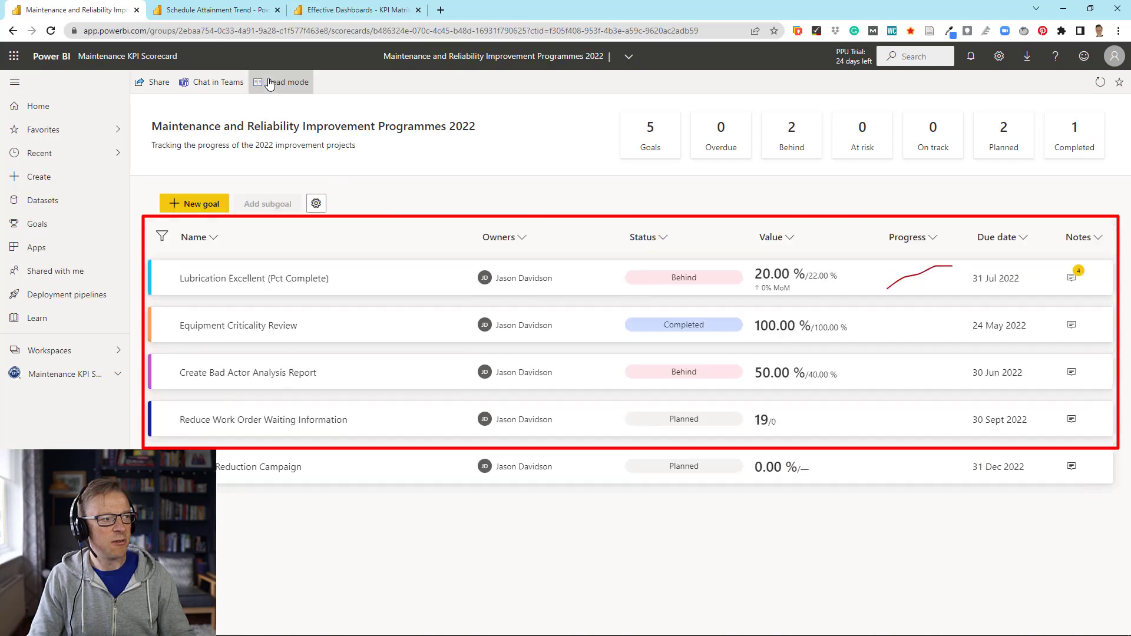
left_click(316, 203)
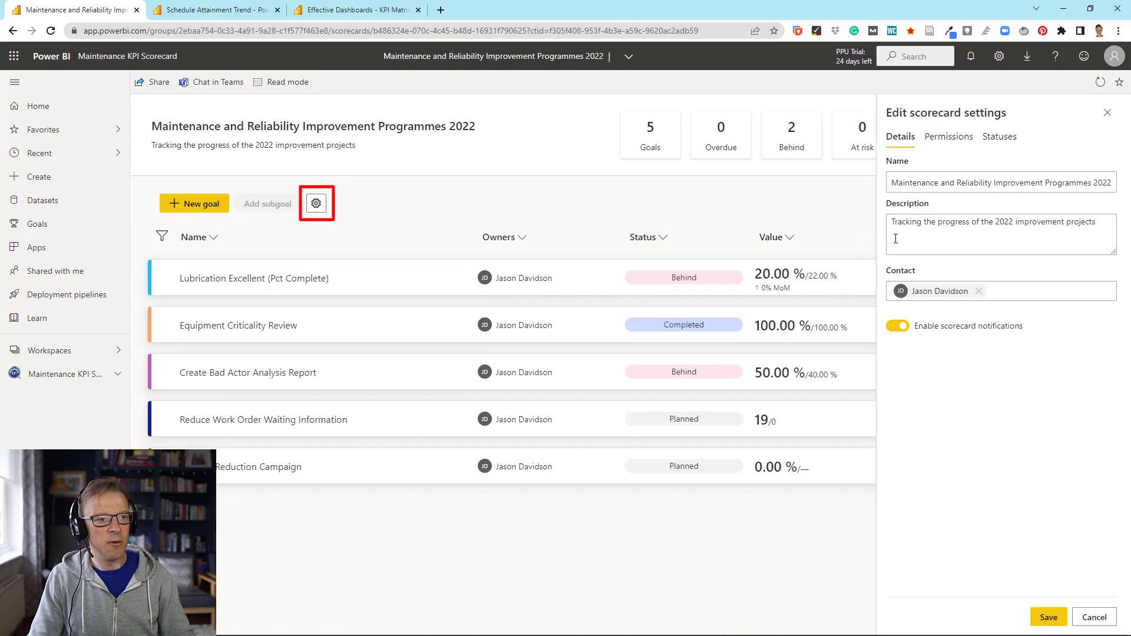
left_click(999, 137)
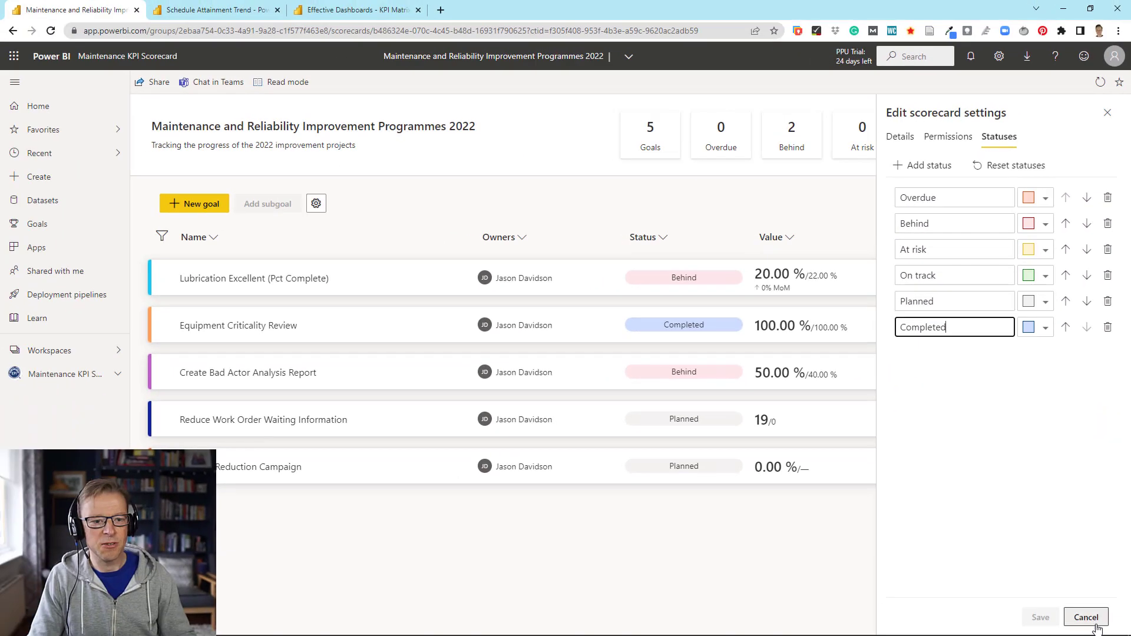
left_click(1086, 617)
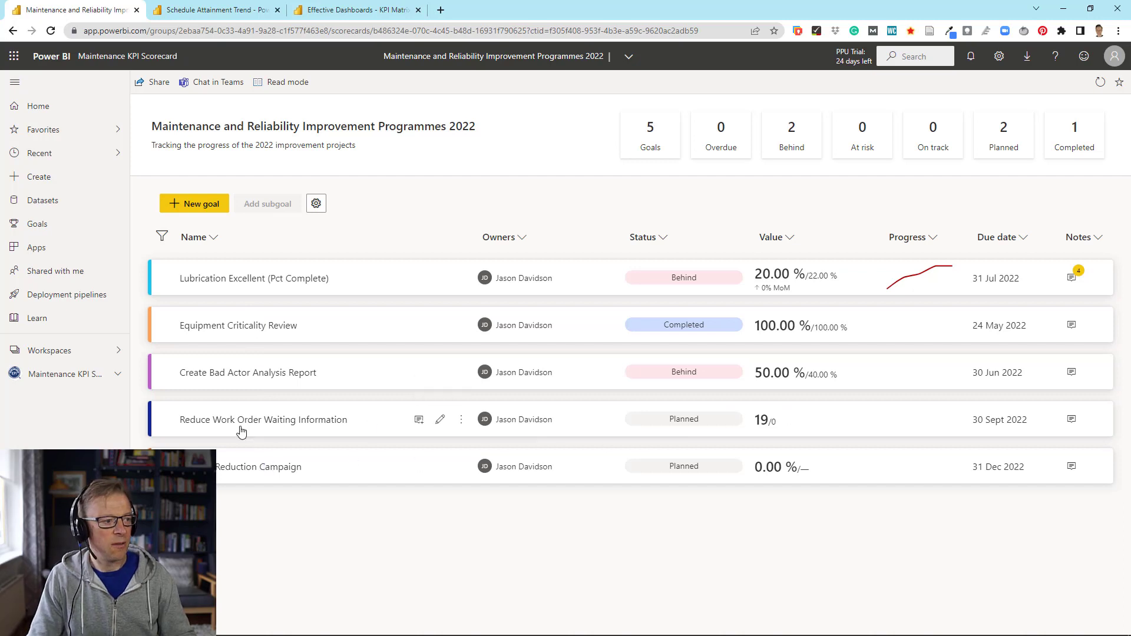
Check the connected current value in the Reduce Work Order Waiting Information goal and save the goal
left_click(440, 420)
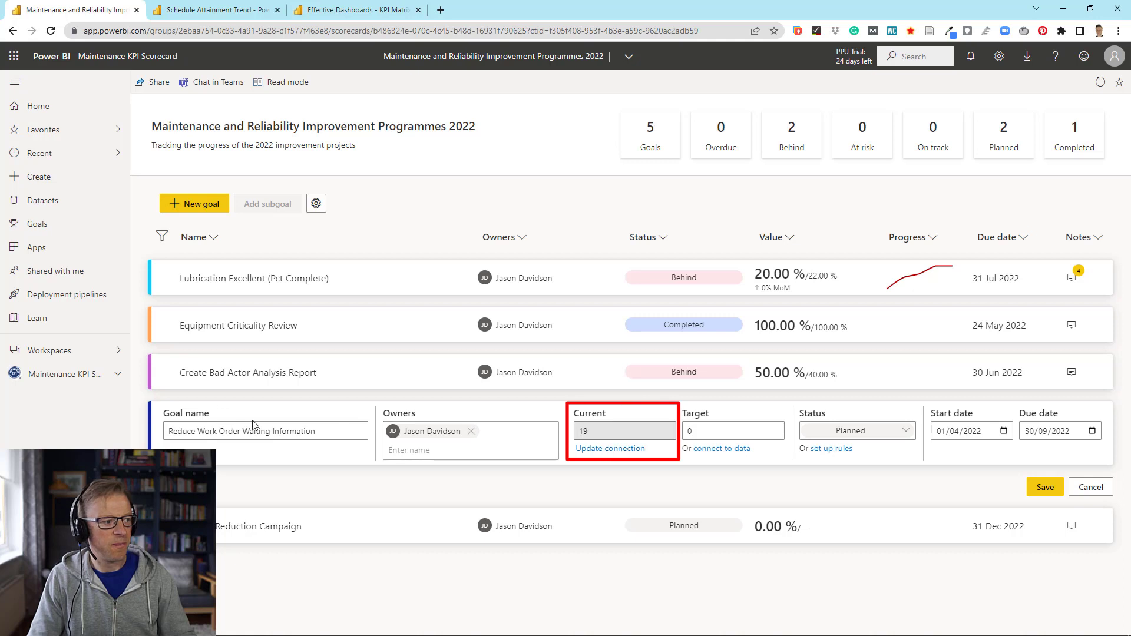
left_click(1041, 487)
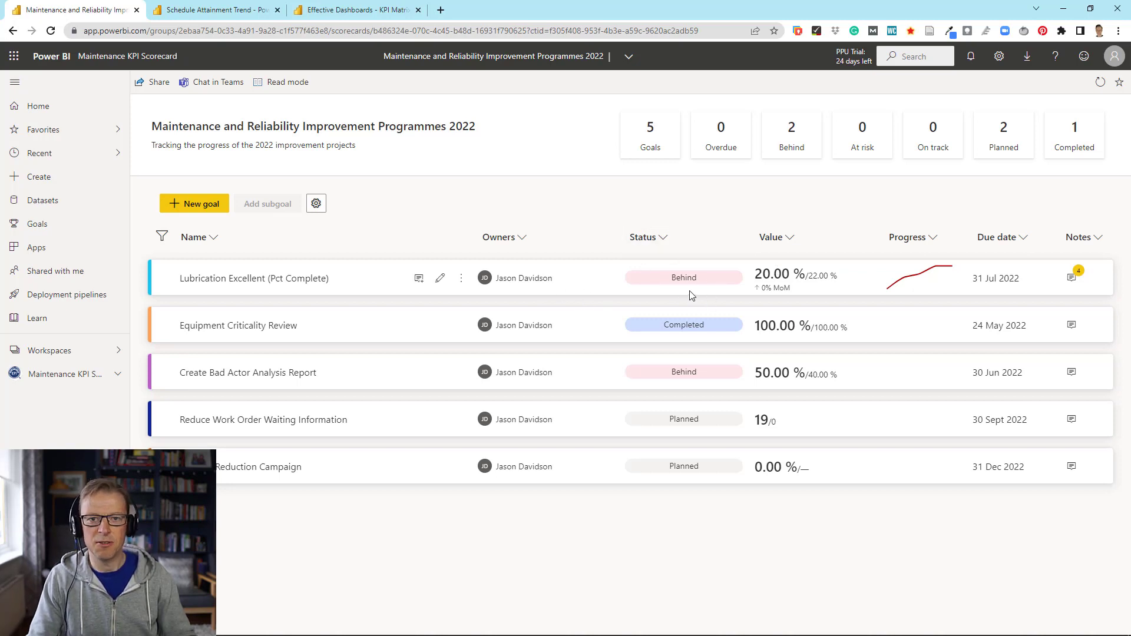
Open the status rules of the Lubrication Excellent (Pct Complete) goal and review its progress chart, check-ins and project milestones
left_click(440, 279)
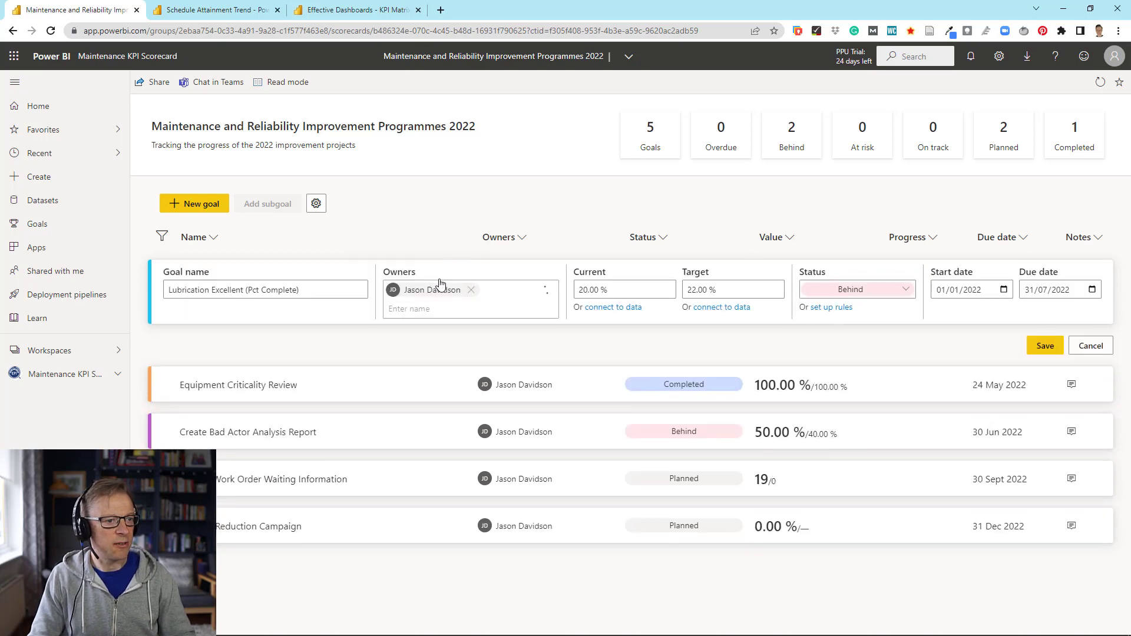
left_click(828, 308)
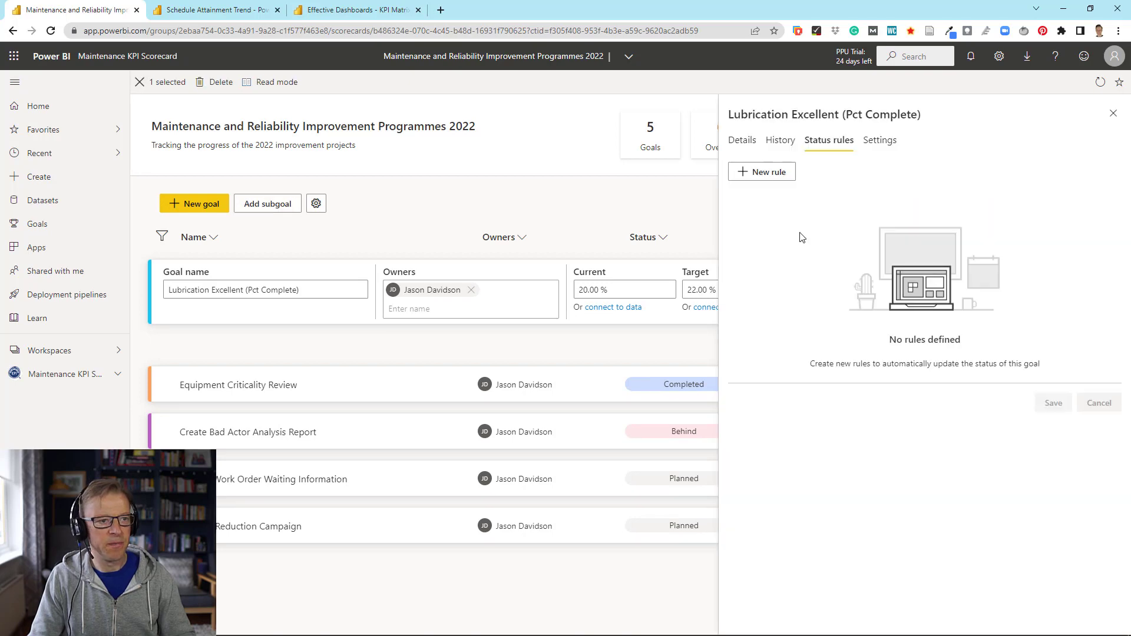
left_click(766, 172)
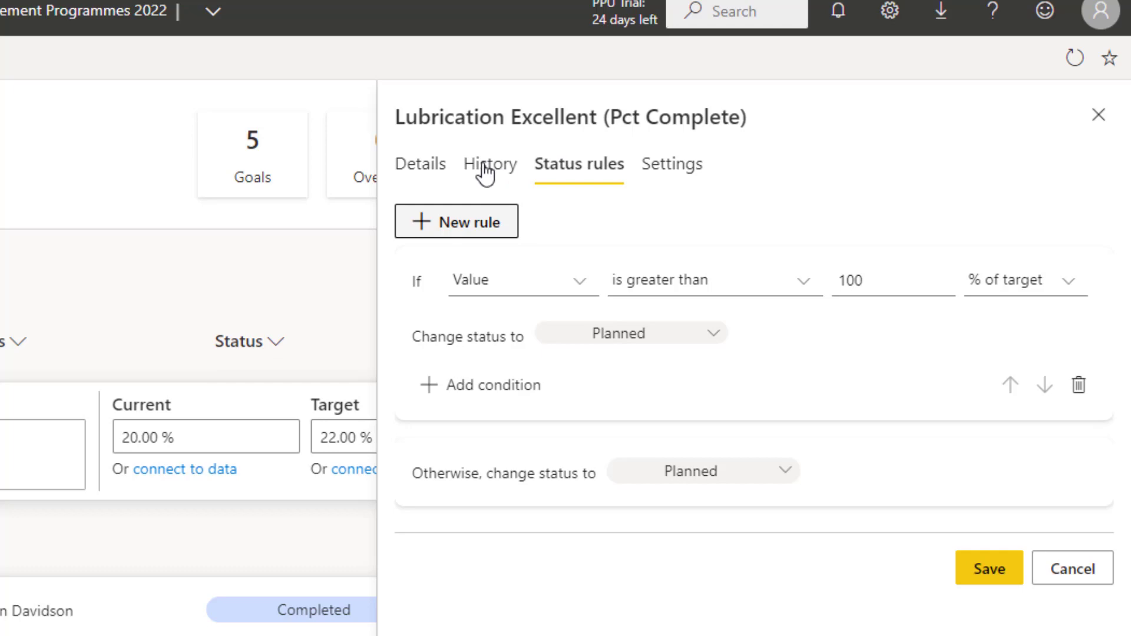
left_click(438, 177)
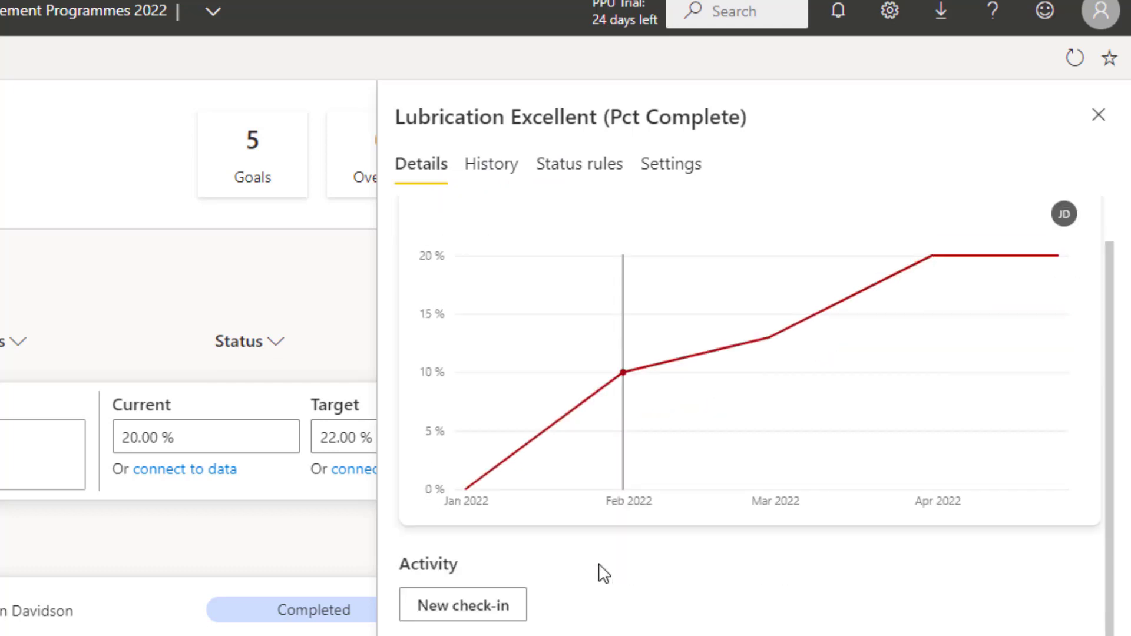
scroll(601, 570, "down", 8)
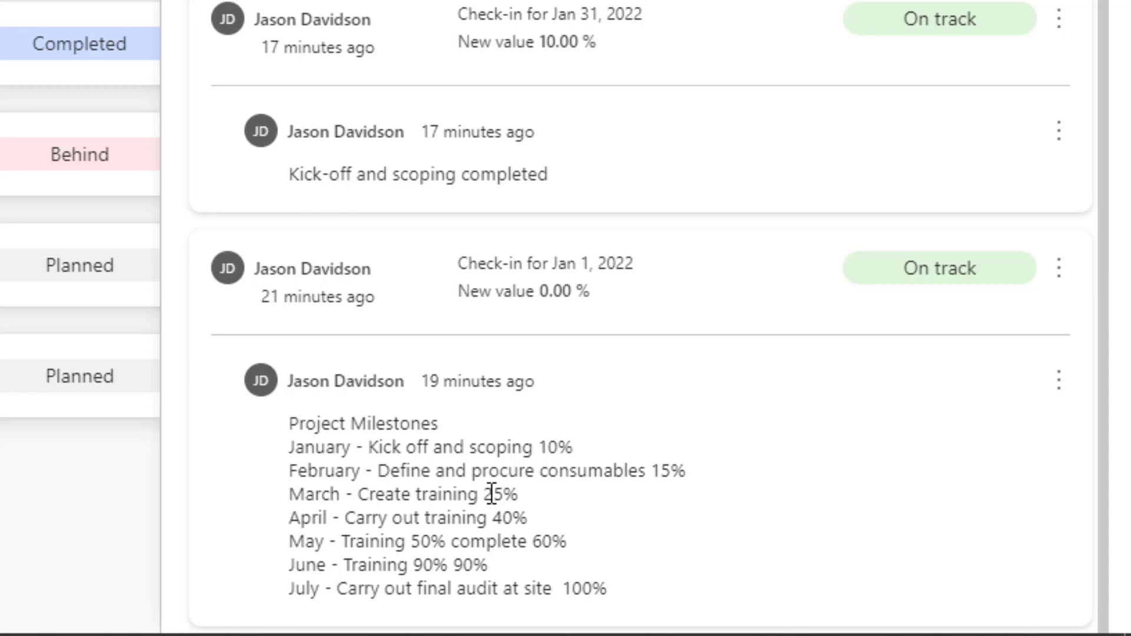
scroll(492, 493, "up", 10)
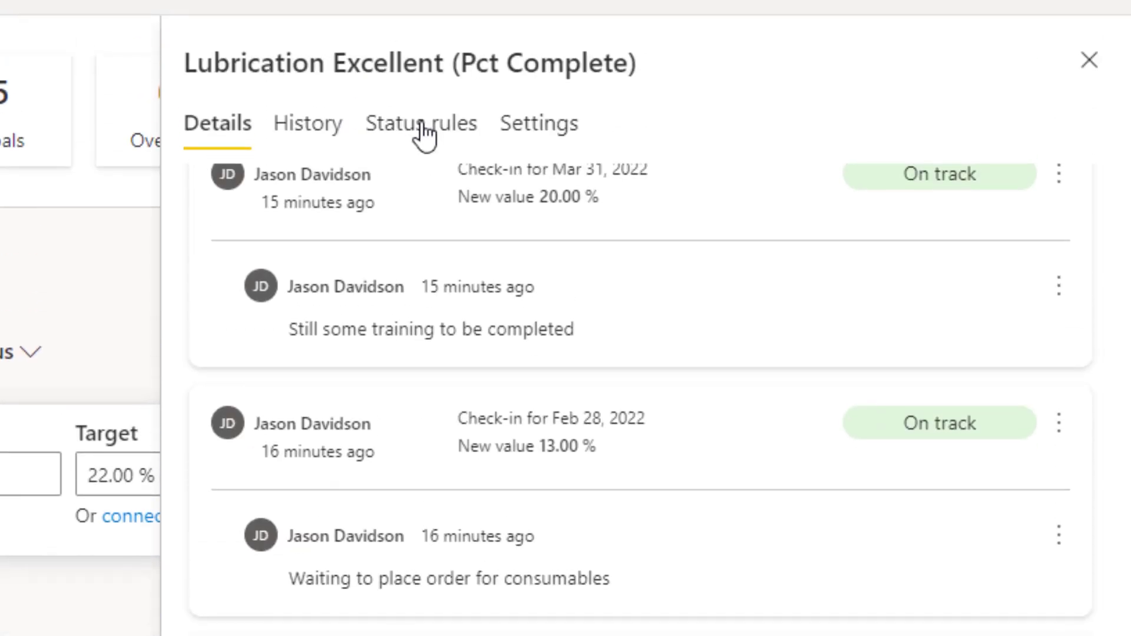
Add a status rule to the Lubrication Excellent goal for a value less than or equal to 0.25, not as a percentage of target
left_click(424, 132)
left_click(308, 207)
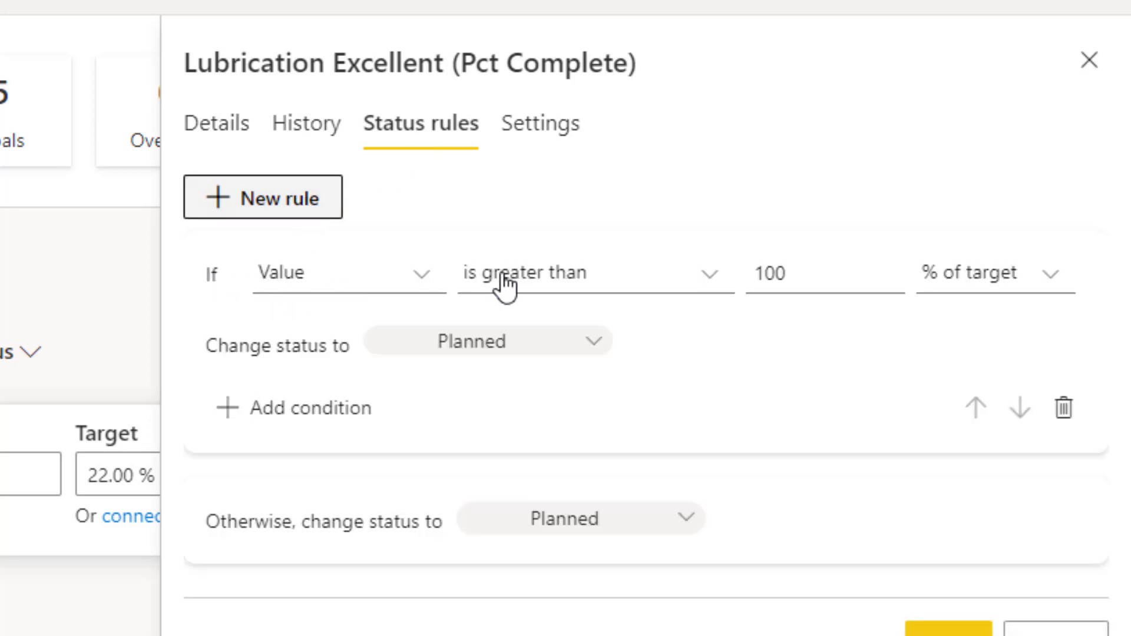
left_click(543, 283)
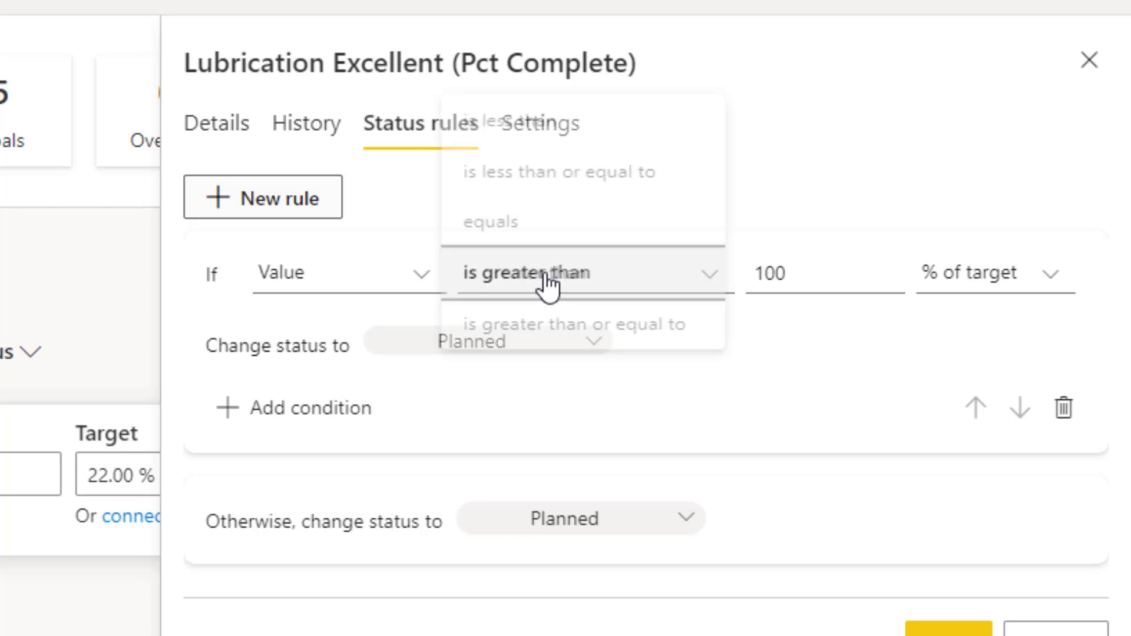
left_click(537, 169)
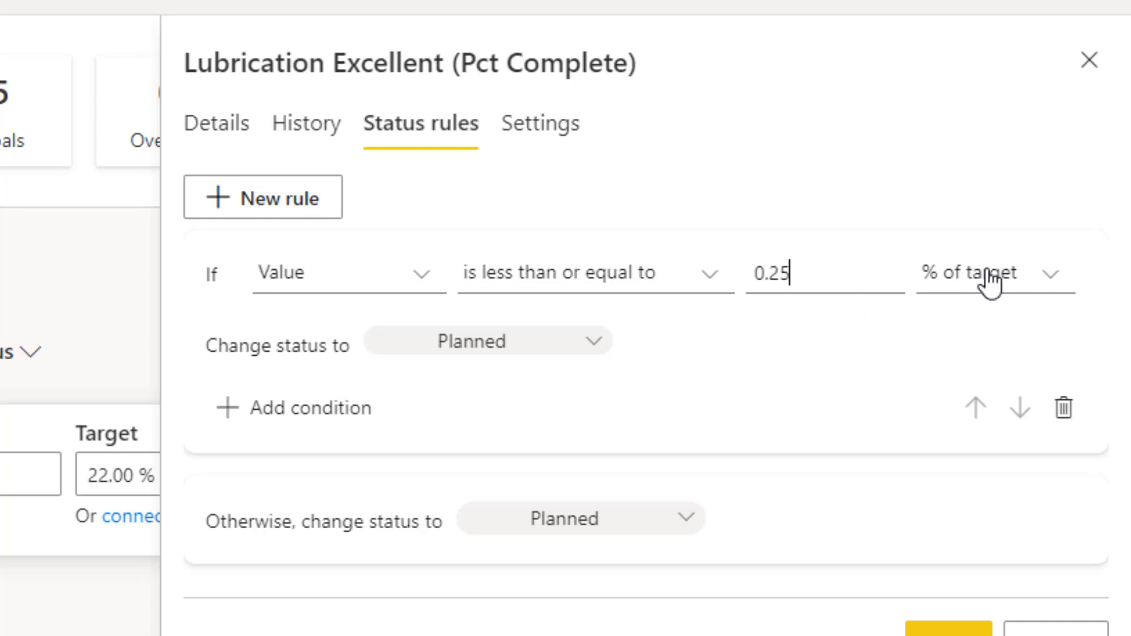
left_click(1055, 280)
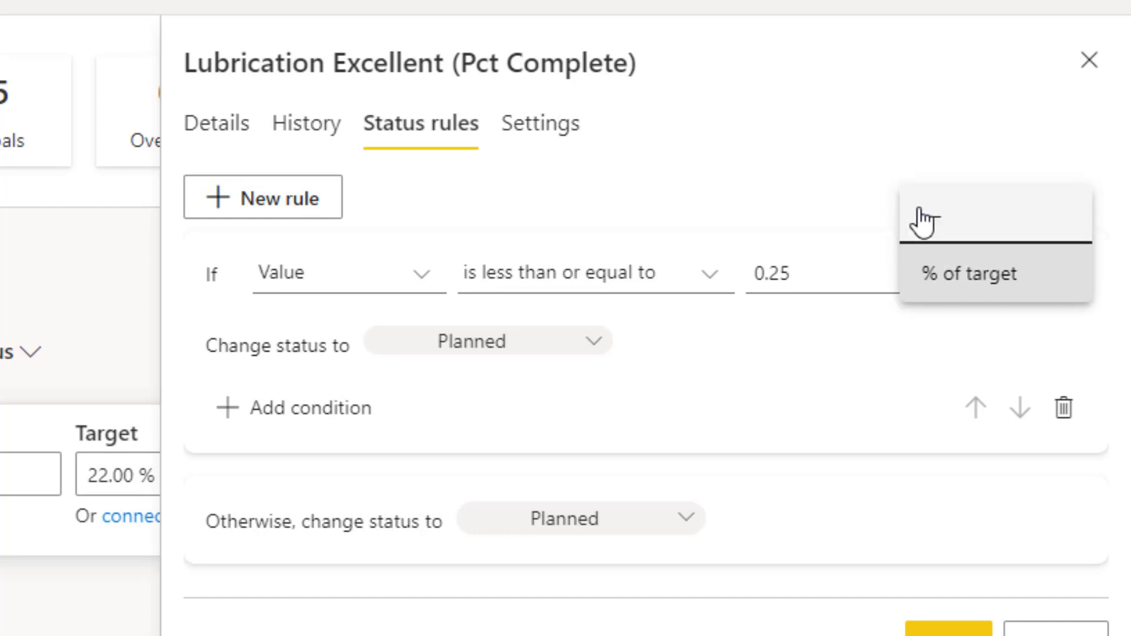
left_click(922, 222)
type("0.25")
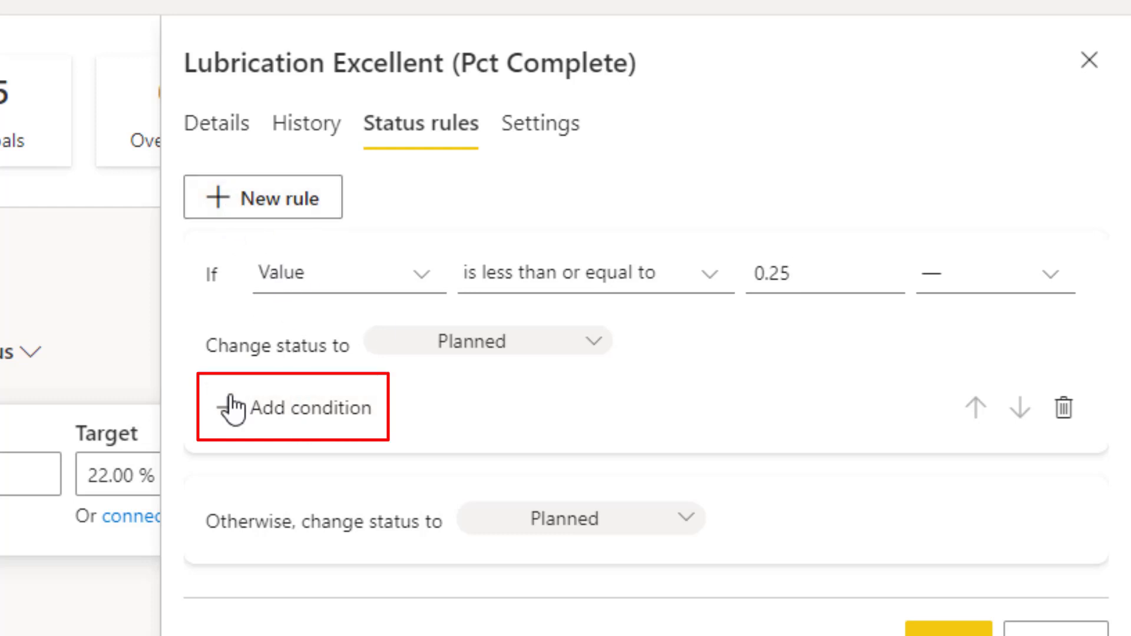
Add a second condition to the rule requiring the date to be on or after 31/03/2022
left_click(283, 417)
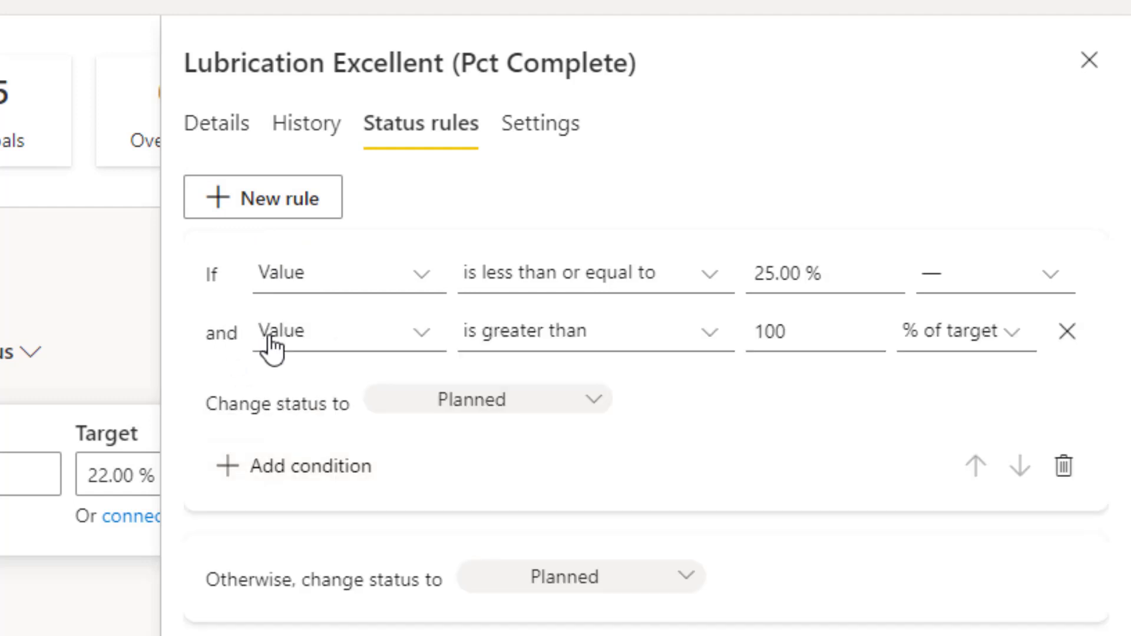
left_click(417, 331)
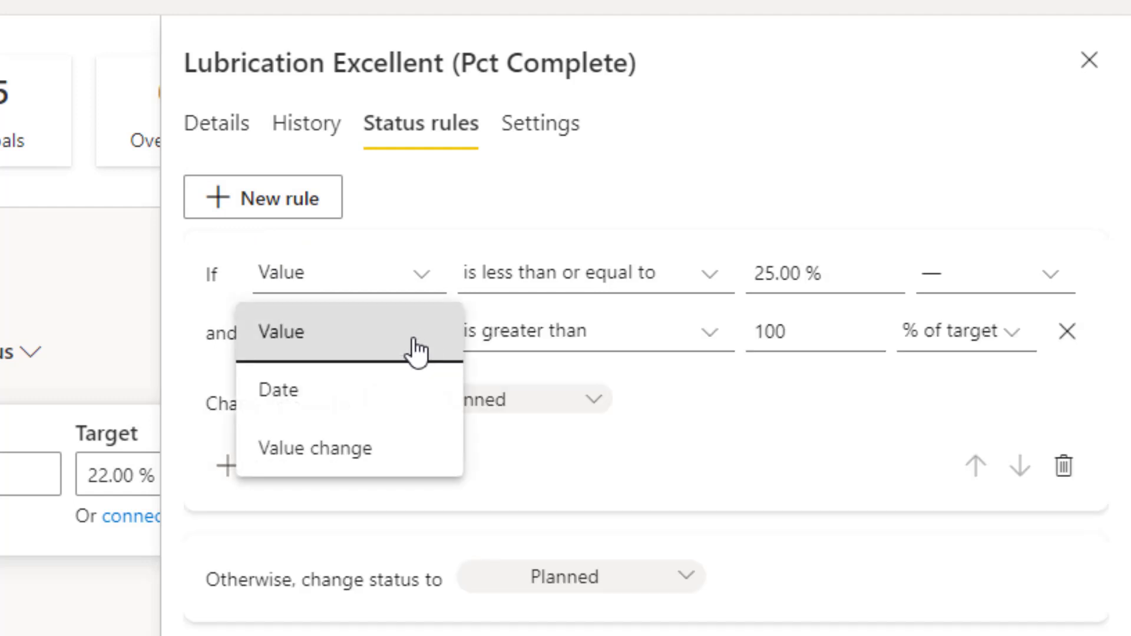
left_click(320, 406)
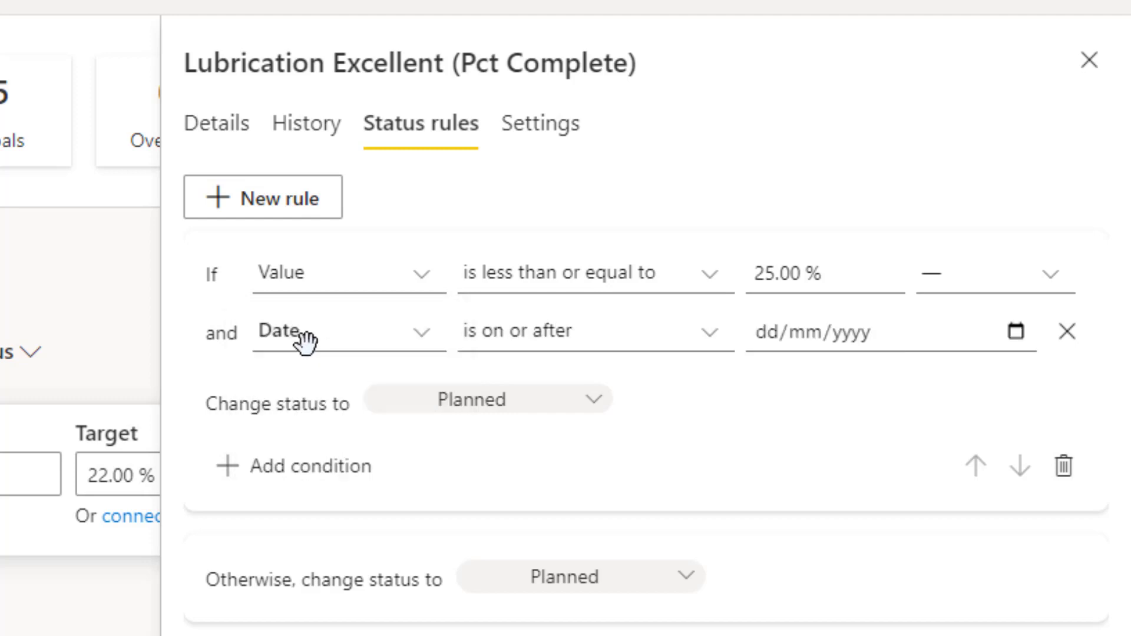
left_click(825, 333)
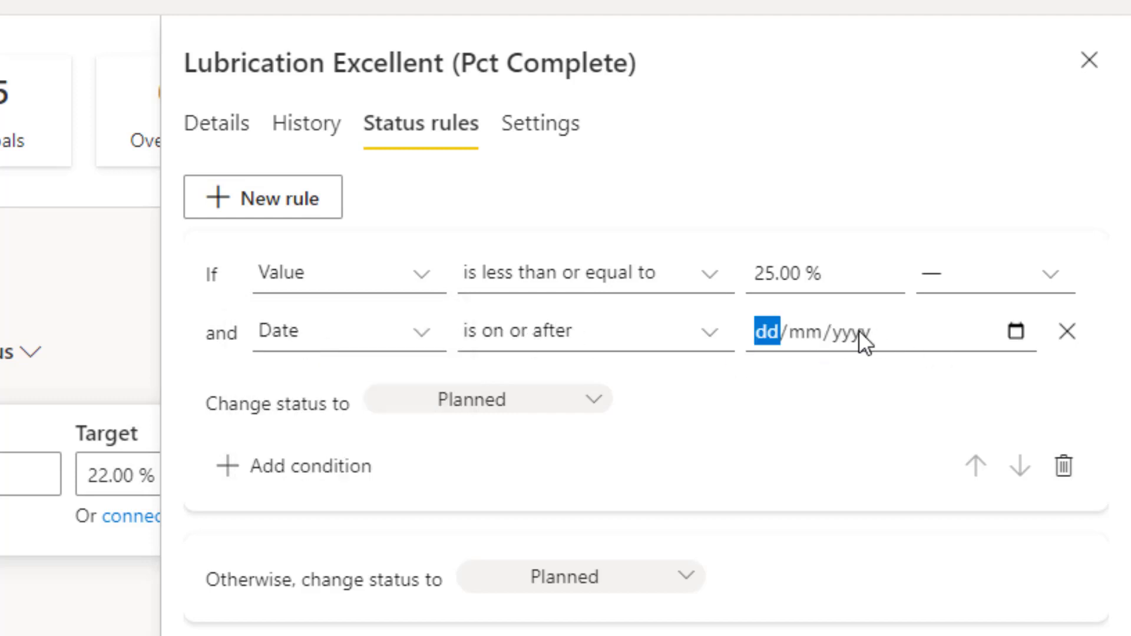
left_click(849, 333)
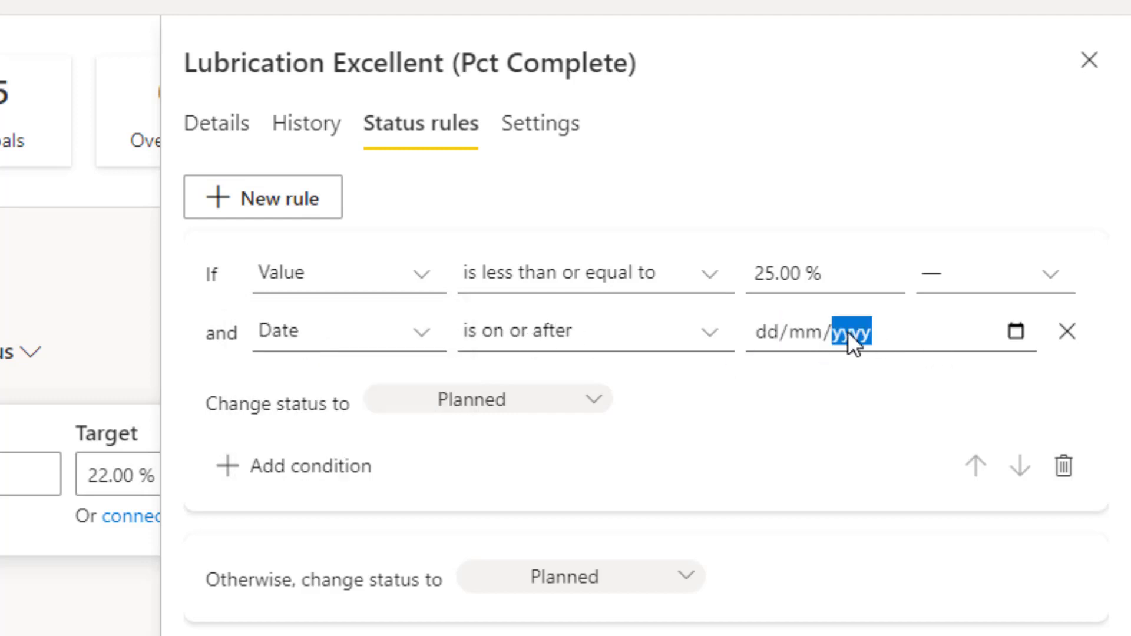
left_click(1014, 331)
left_click(969, 386)
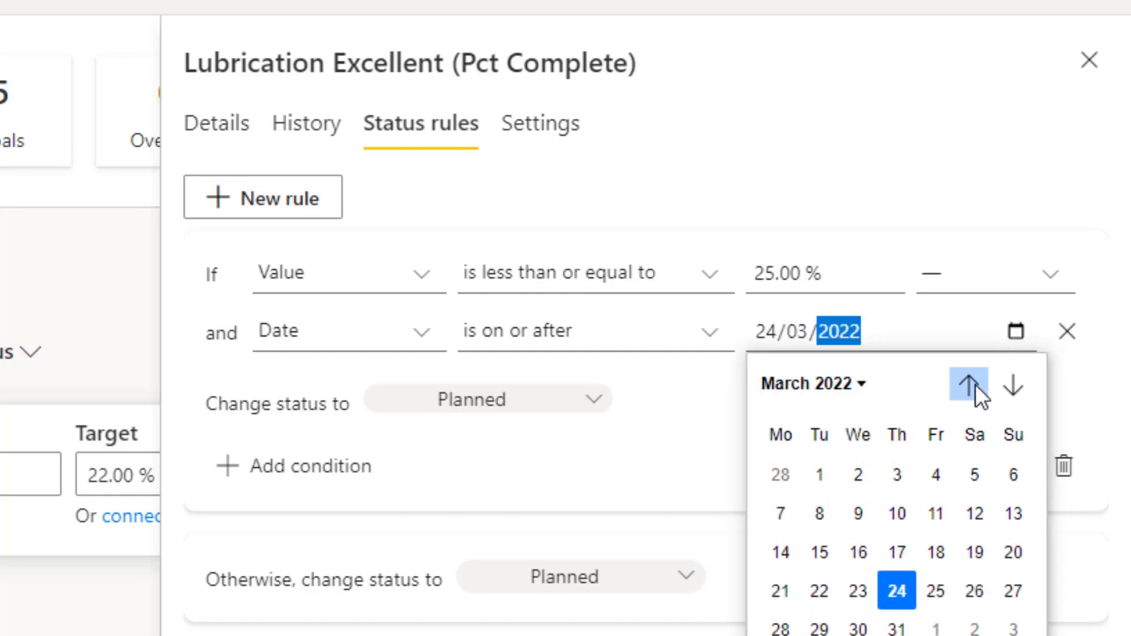
left_click(927, 544)
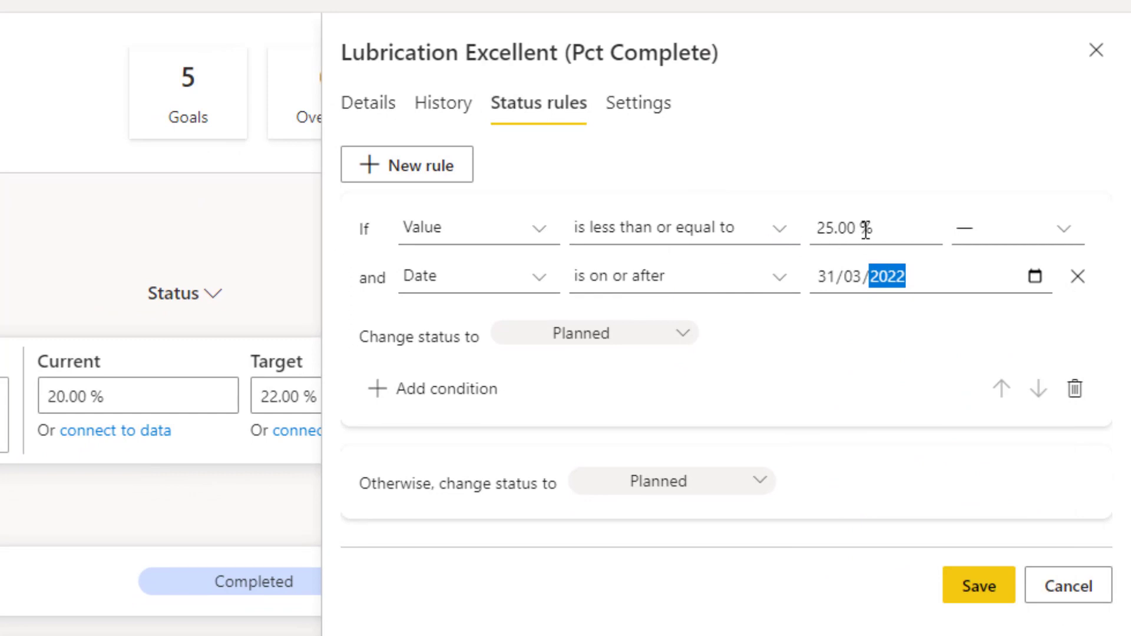
Set the rule to change the status to Behind and otherwise to On track, and save the status rules
left_click(602, 339)
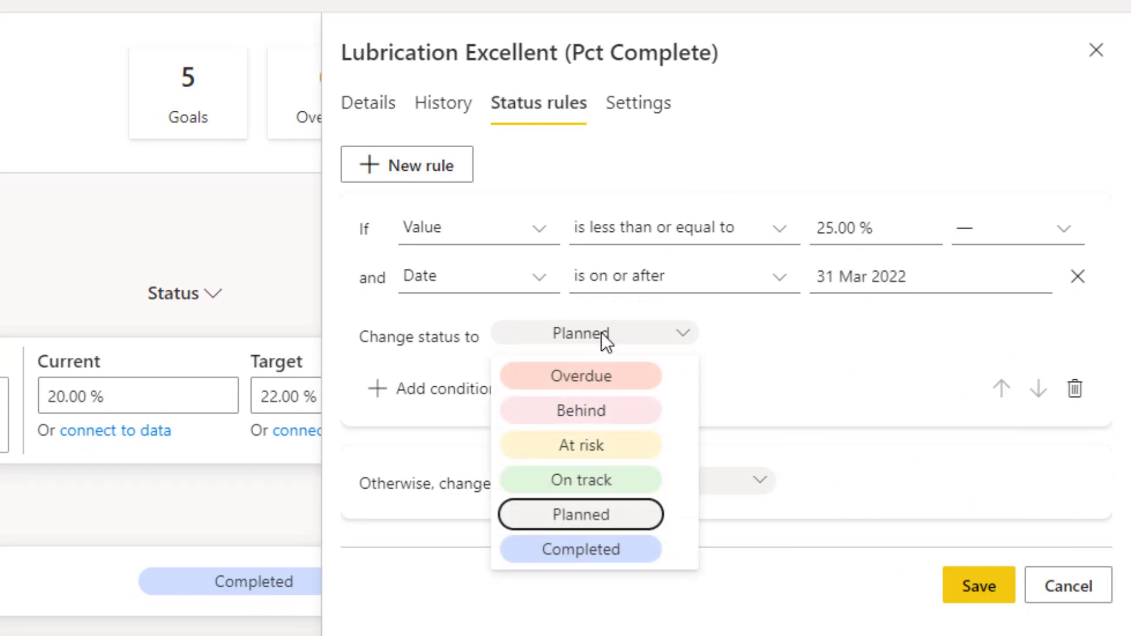
left_click(584, 414)
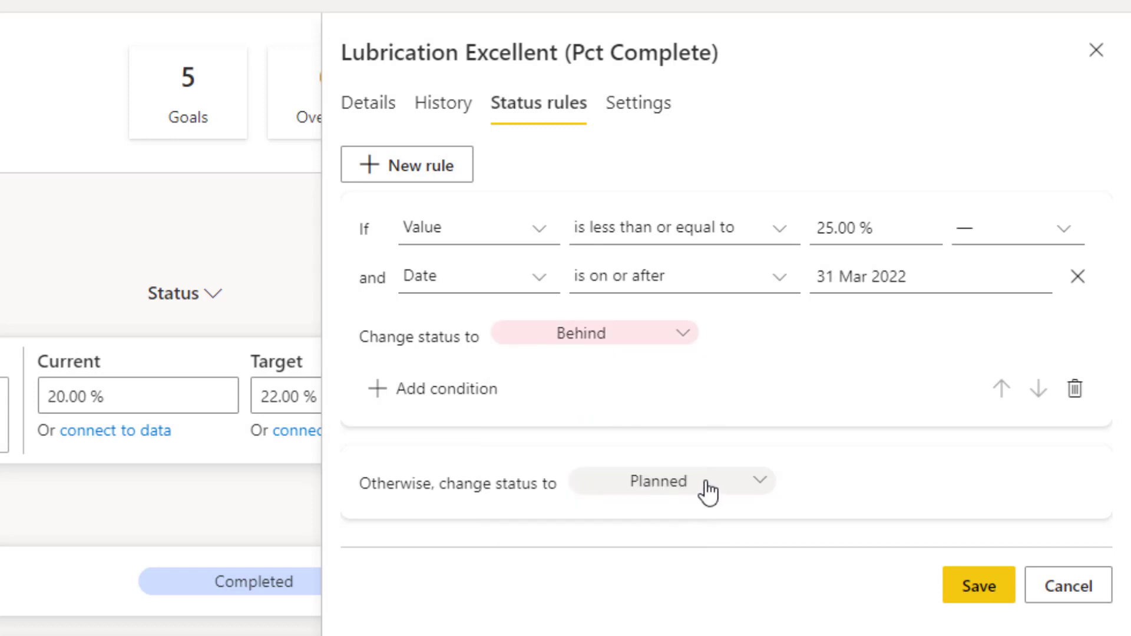
left_click(765, 480)
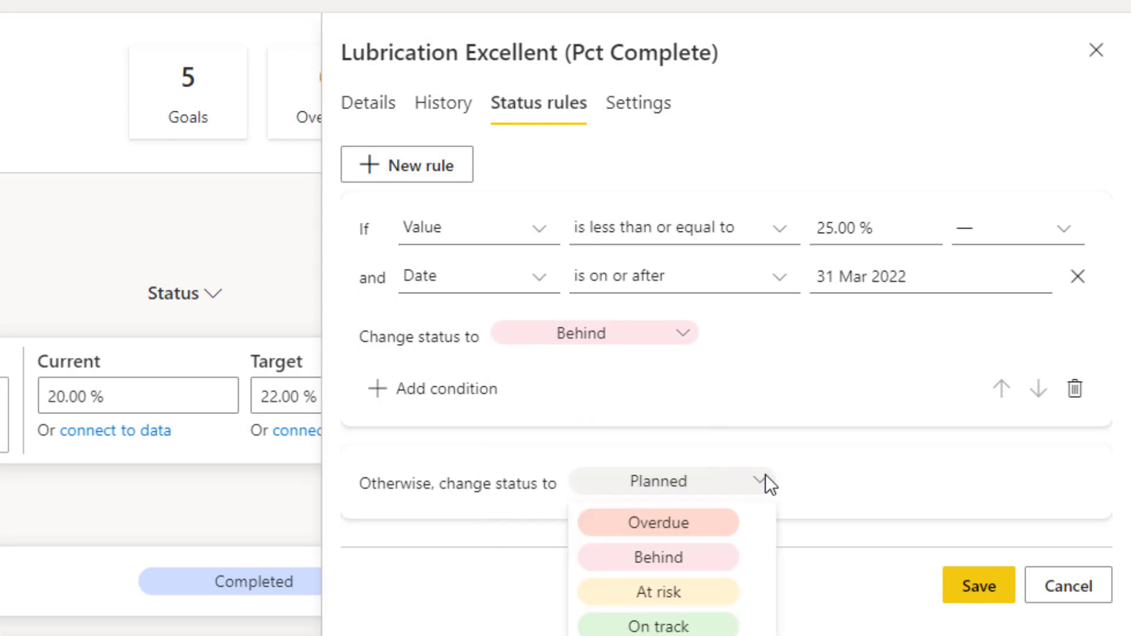
left_click(728, 482)
left_click(751, 477)
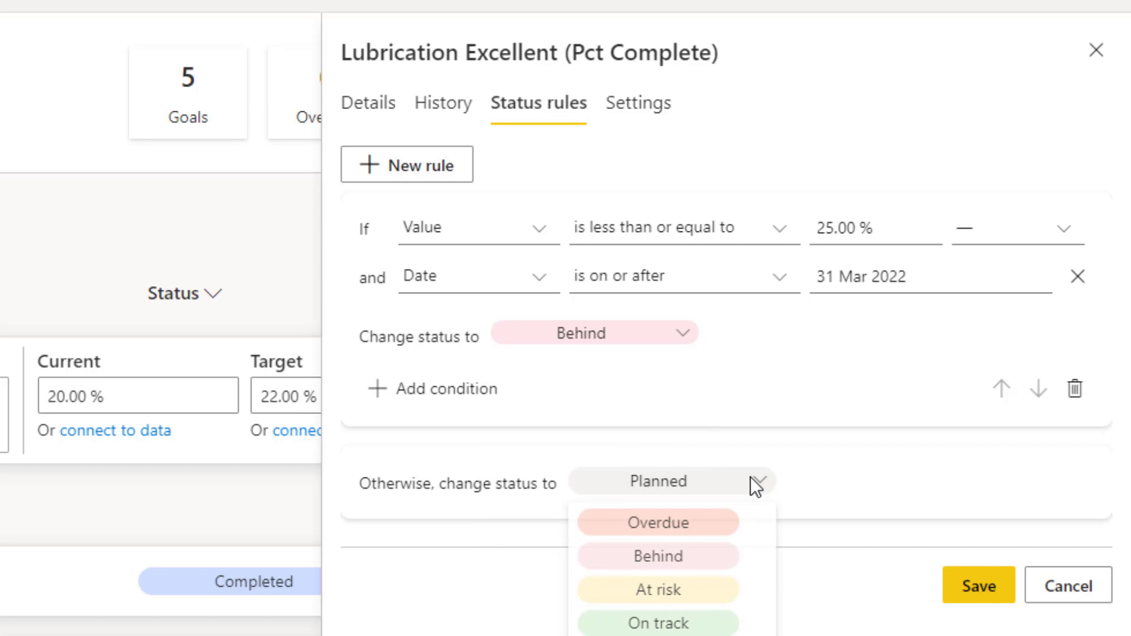
left_click(678, 627)
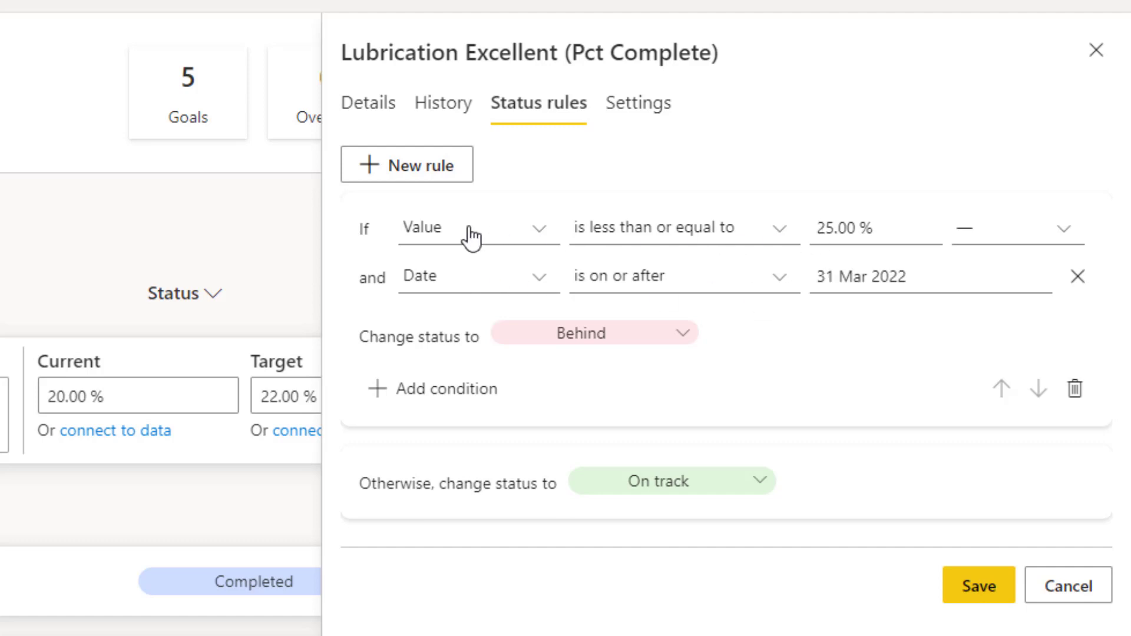
left_click(1001, 596)
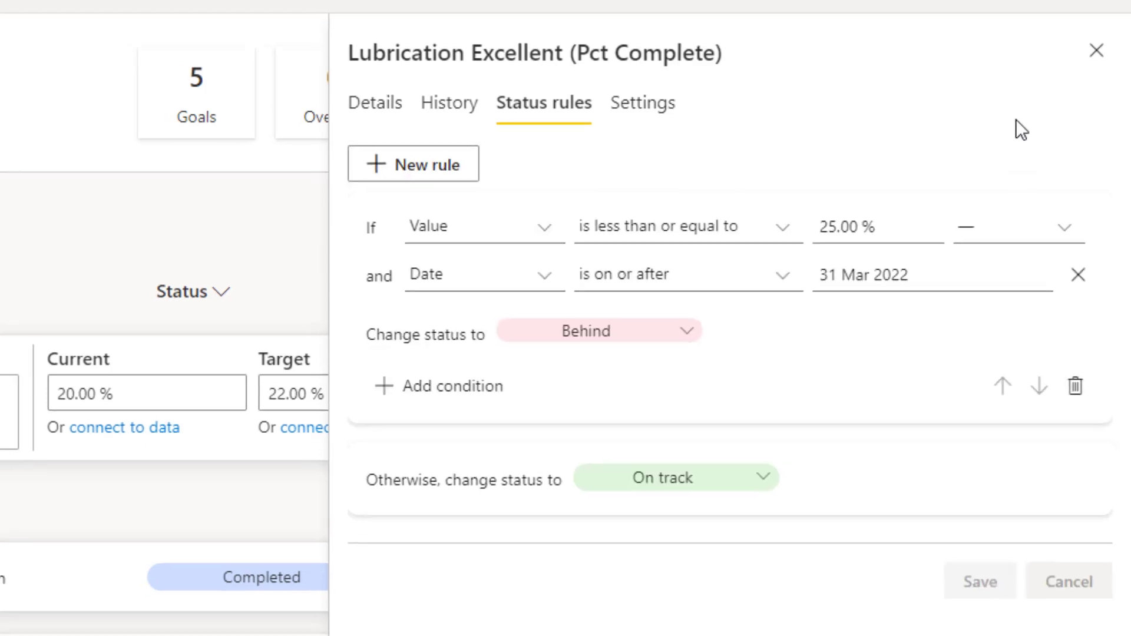
Save the Lubrication Excellent goal, and change its status rule to set the status to Overdue, saving the rules and the goal
left_click(1096, 50)
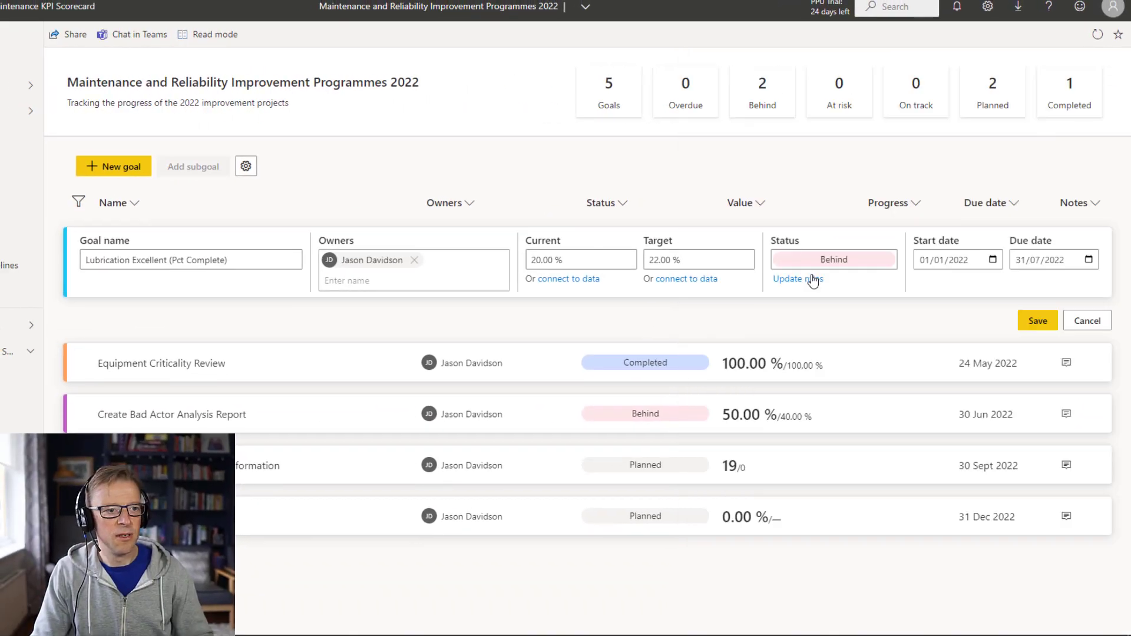
left_click(1035, 321)
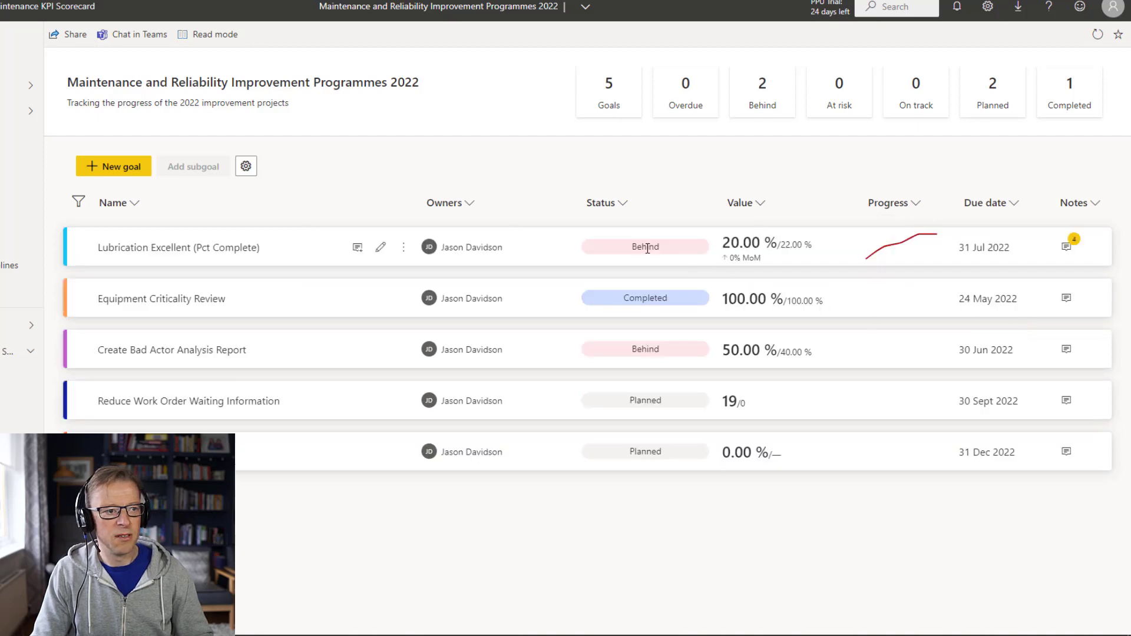
left_click(380, 248)
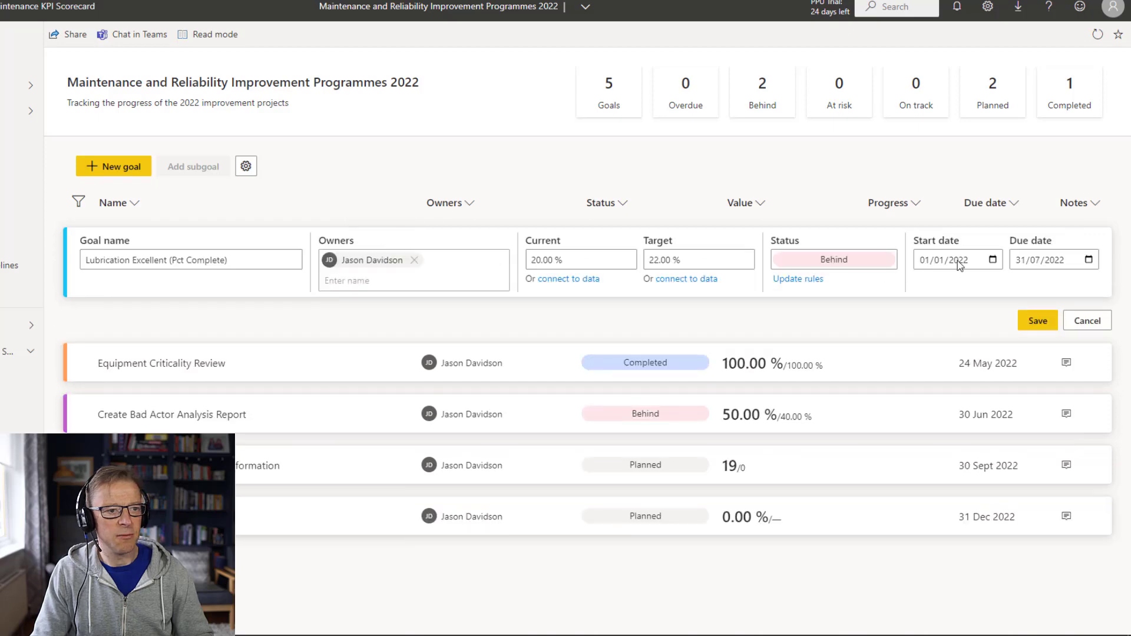
left_click(798, 279)
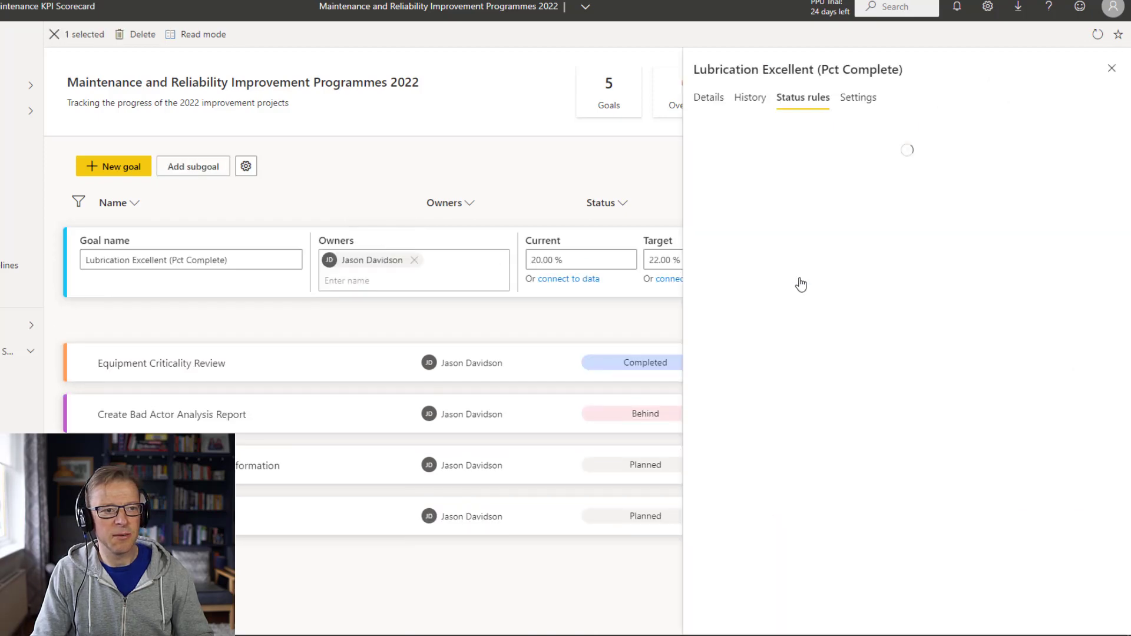
left_click(881, 228)
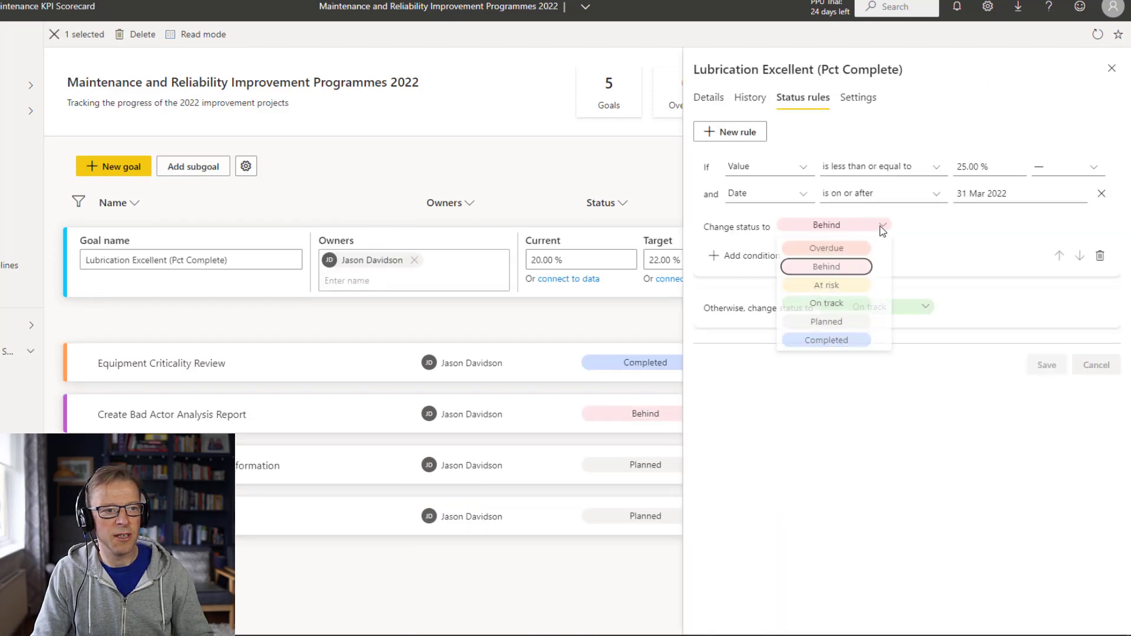
left_click(846, 254)
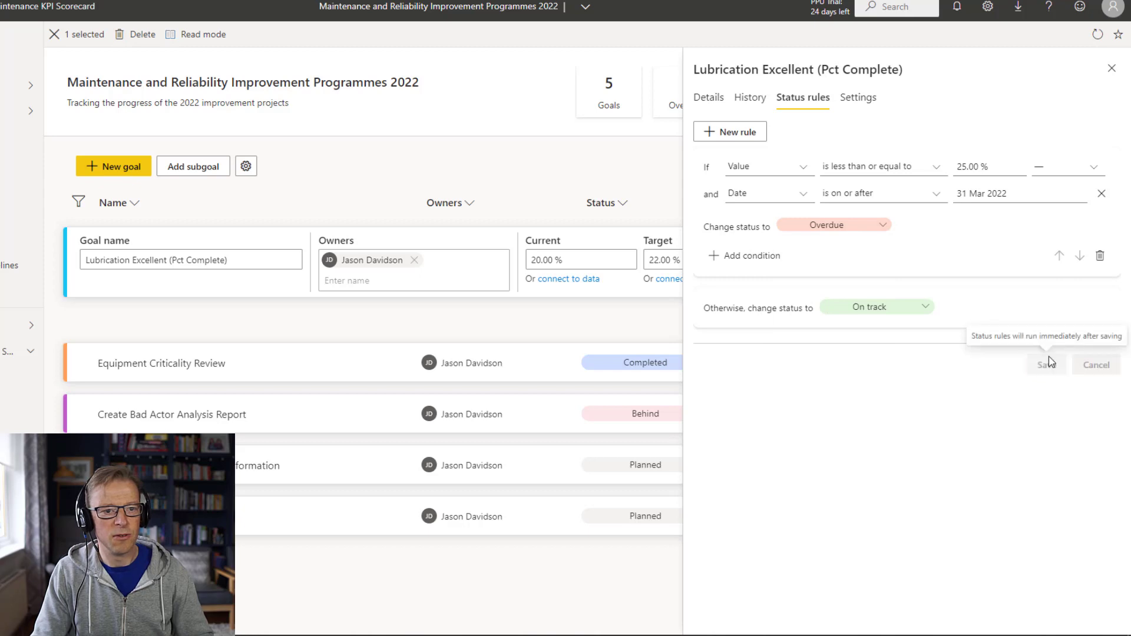
left_click(1111, 70)
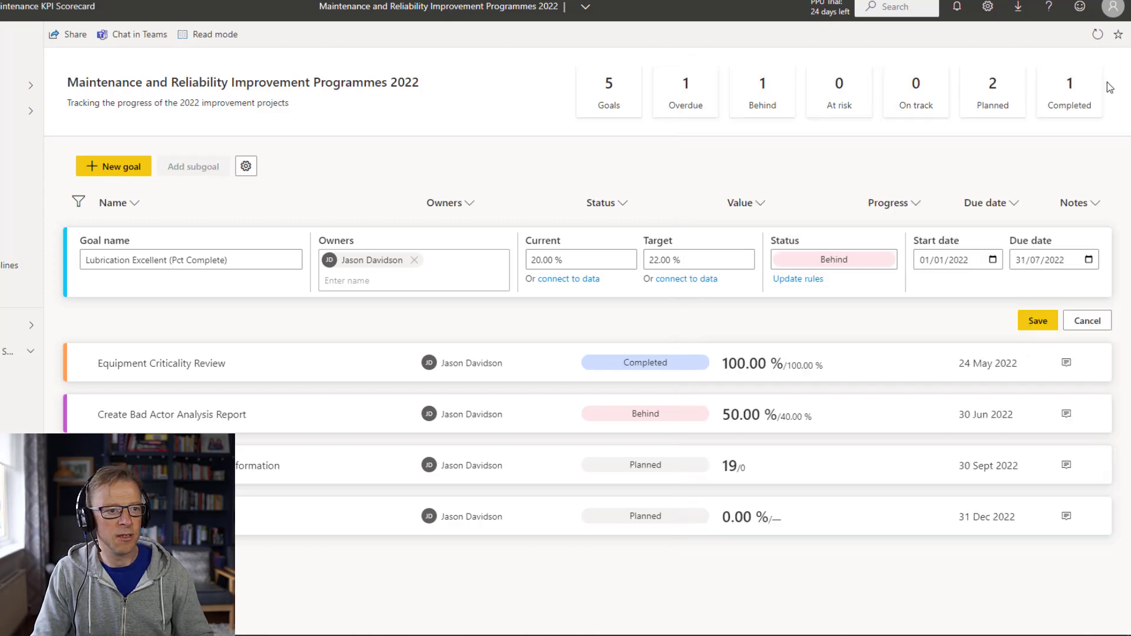
left_click(1034, 319)
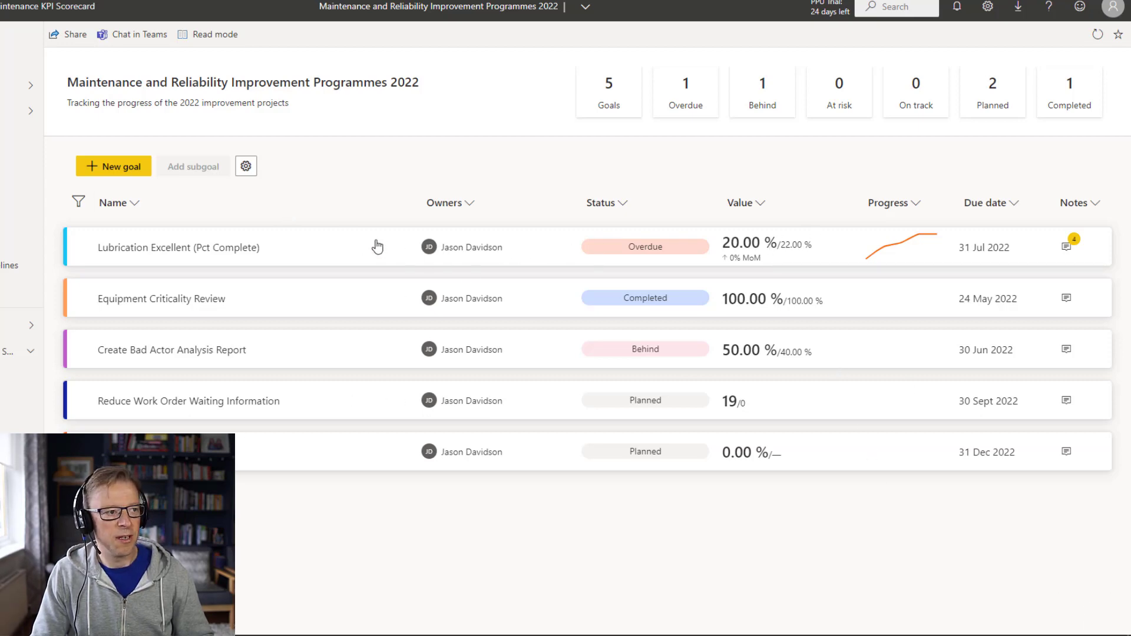
Review the status rules of the Lubrication Excellent goal, and set its current value to 0.26 (26 %), saving the goal
left_click(379, 248)
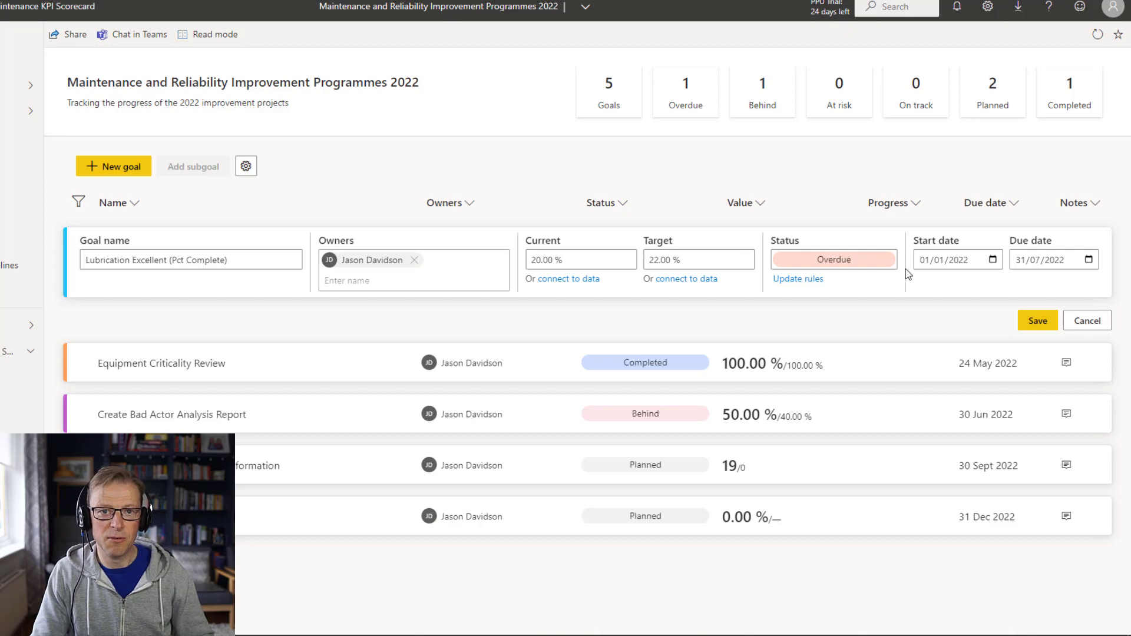
left_click(786, 279)
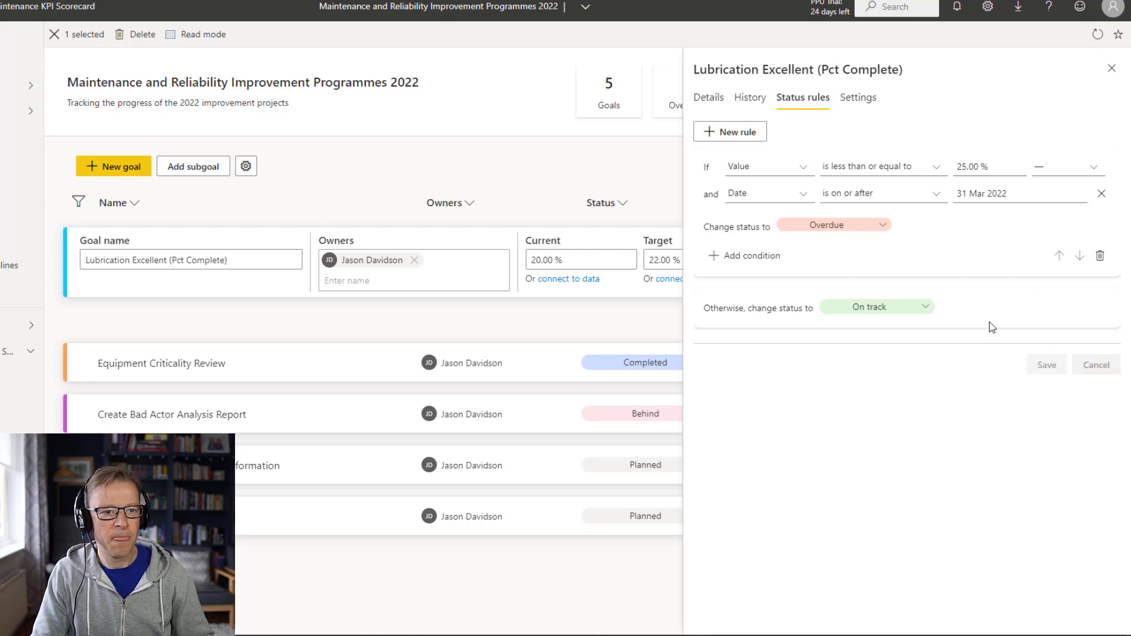
left_click(1111, 69)
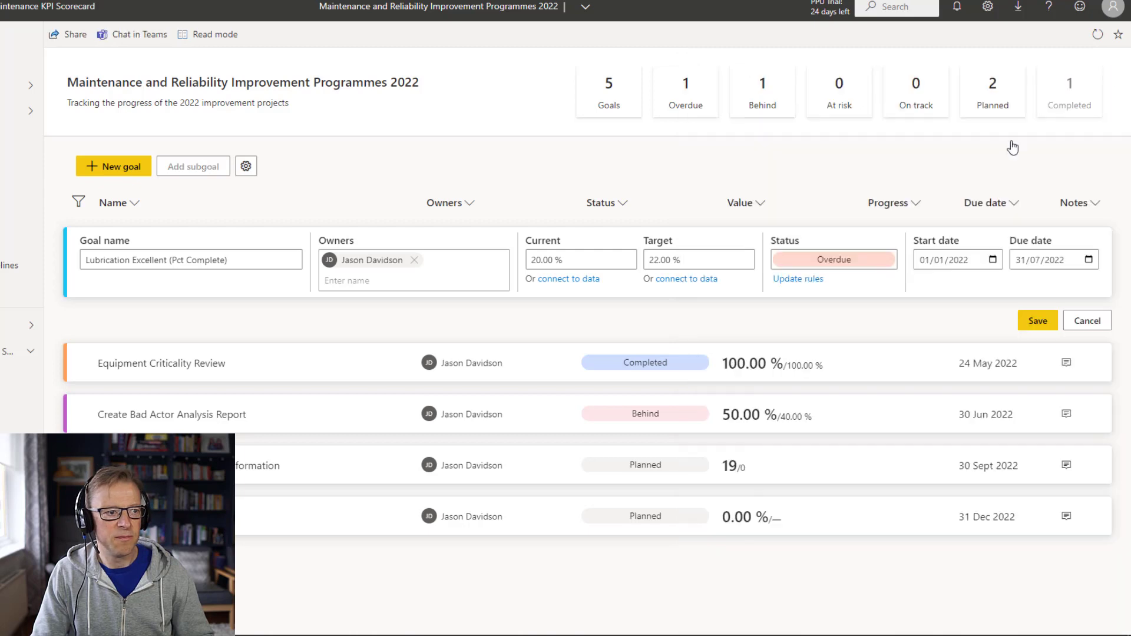
left_click(554, 259)
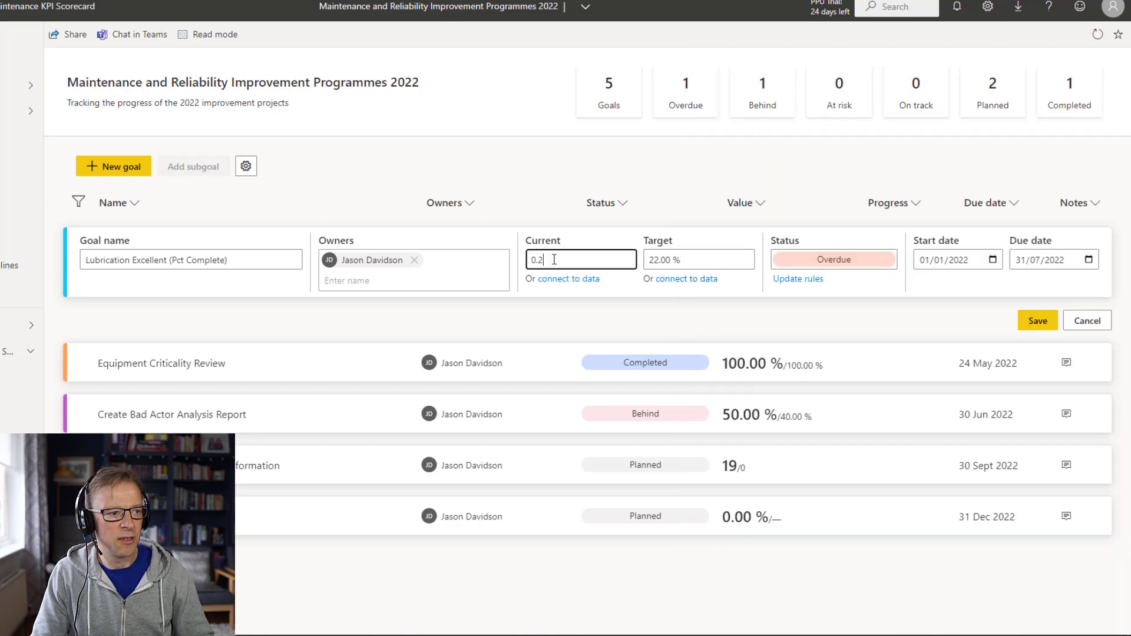
type("0.2")
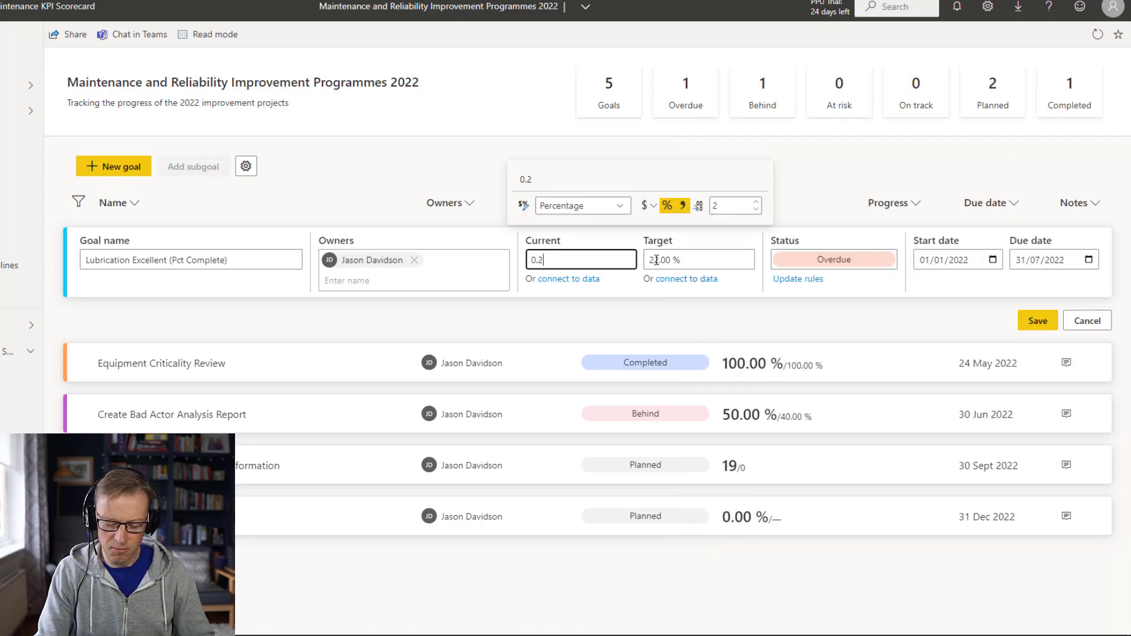
left_click(1035, 322)
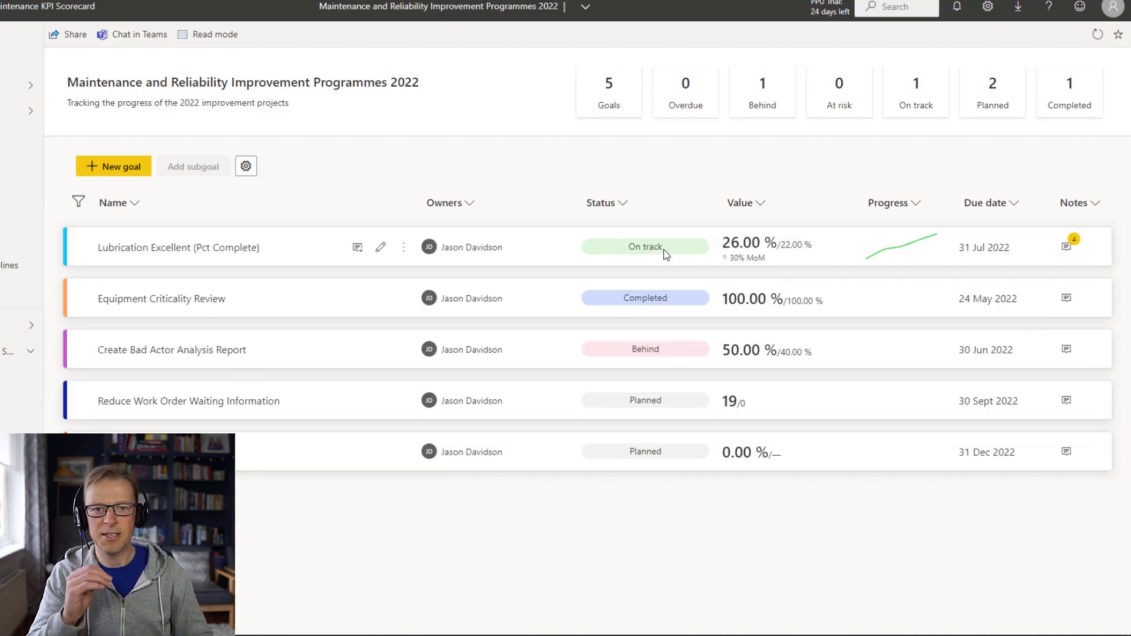
Add a second status rule to the Lubrication Excellent goal, discard it and close the status rules
left_click(380, 247)
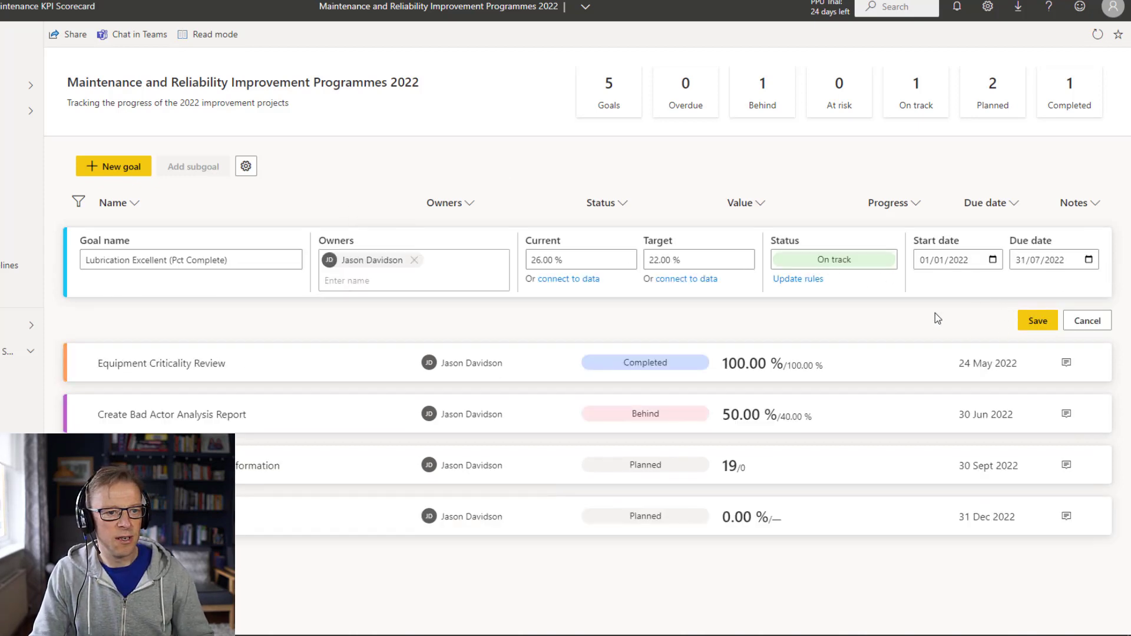
left_click(791, 279)
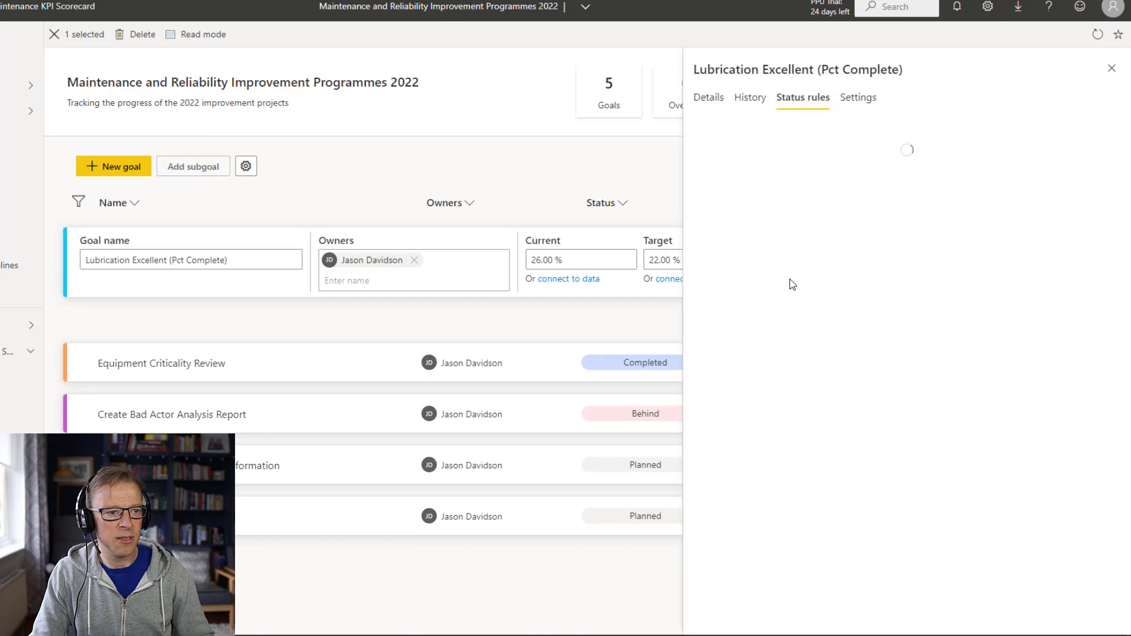
left_click(731, 140)
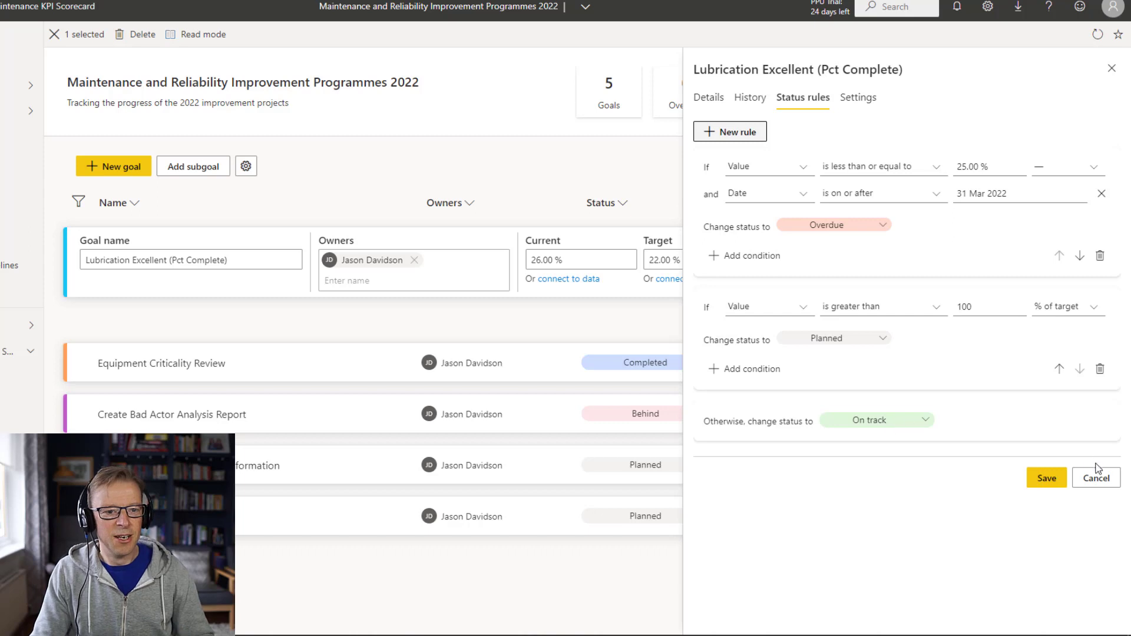
left_click(1093, 482)
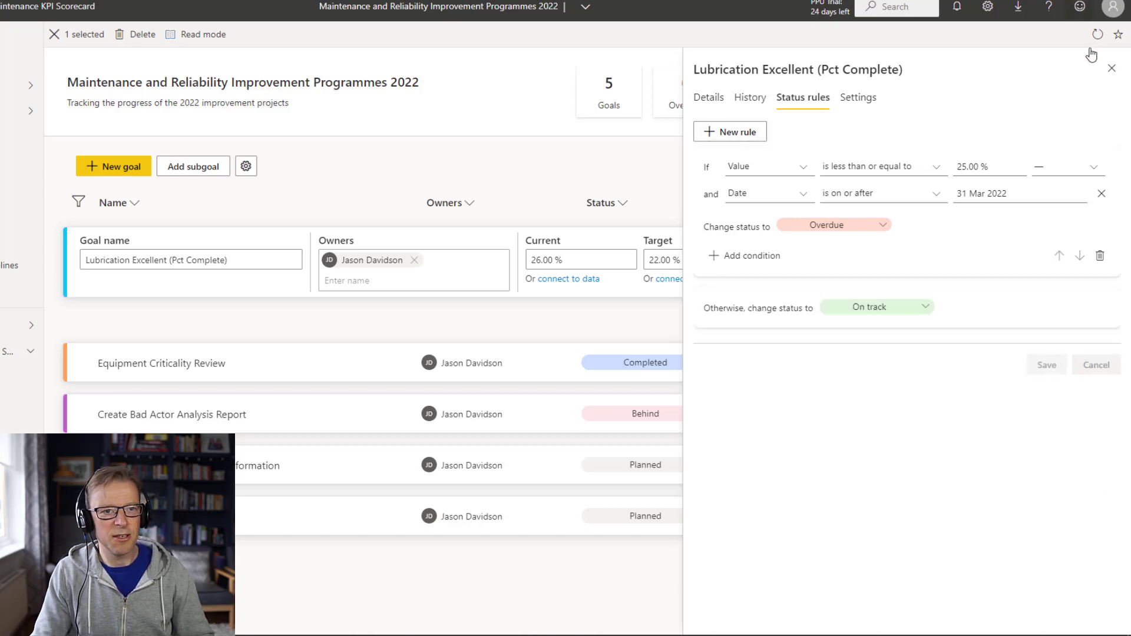
left_click(1111, 71)
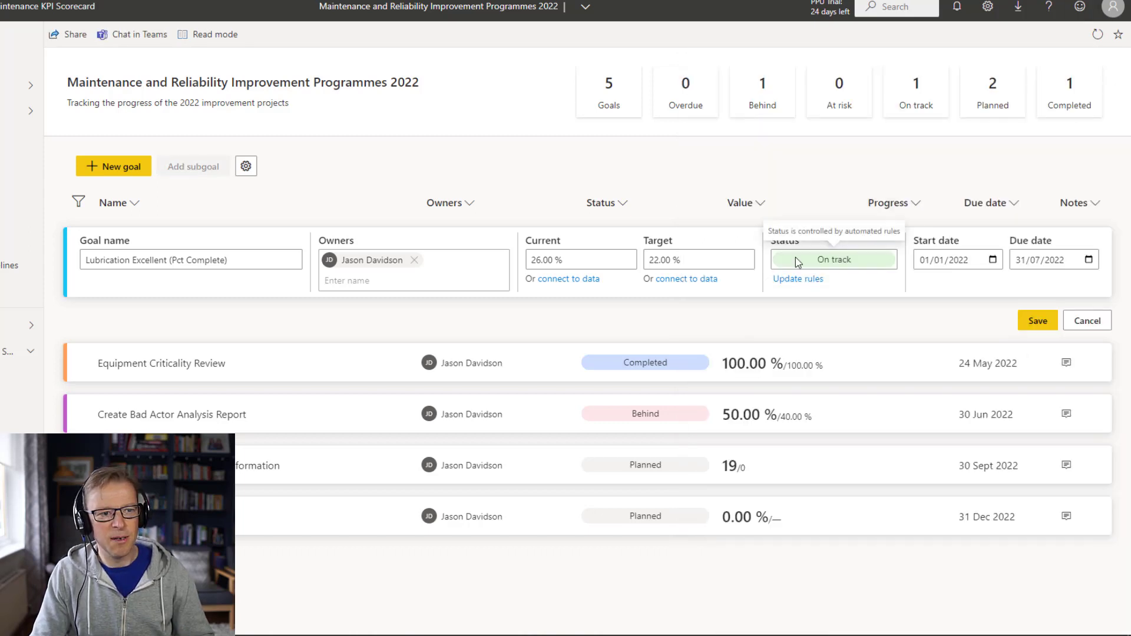